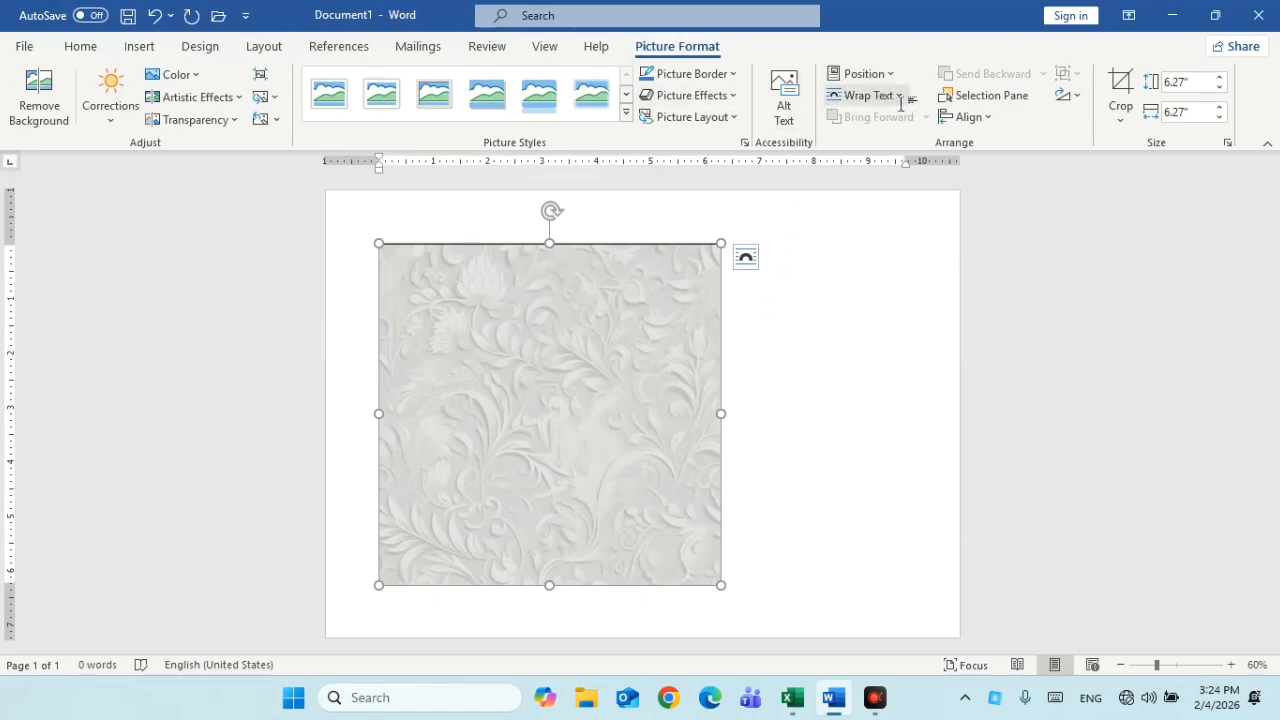
Float the floral picture in front of text and enlarge it to 12.29" by 12.29" to cover the page
{"action": "left_click", "coordinate": [900, 96]}
{"action": "left_click", "coordinate": [897, 283]}
{"action": "left_click_drag", "start_coordinate": [657, 346], "coordinate": [589, 291]}
{"action": "left_click_drag", "start_coordinate": [662, 523], "coordinate": [994, 574]}
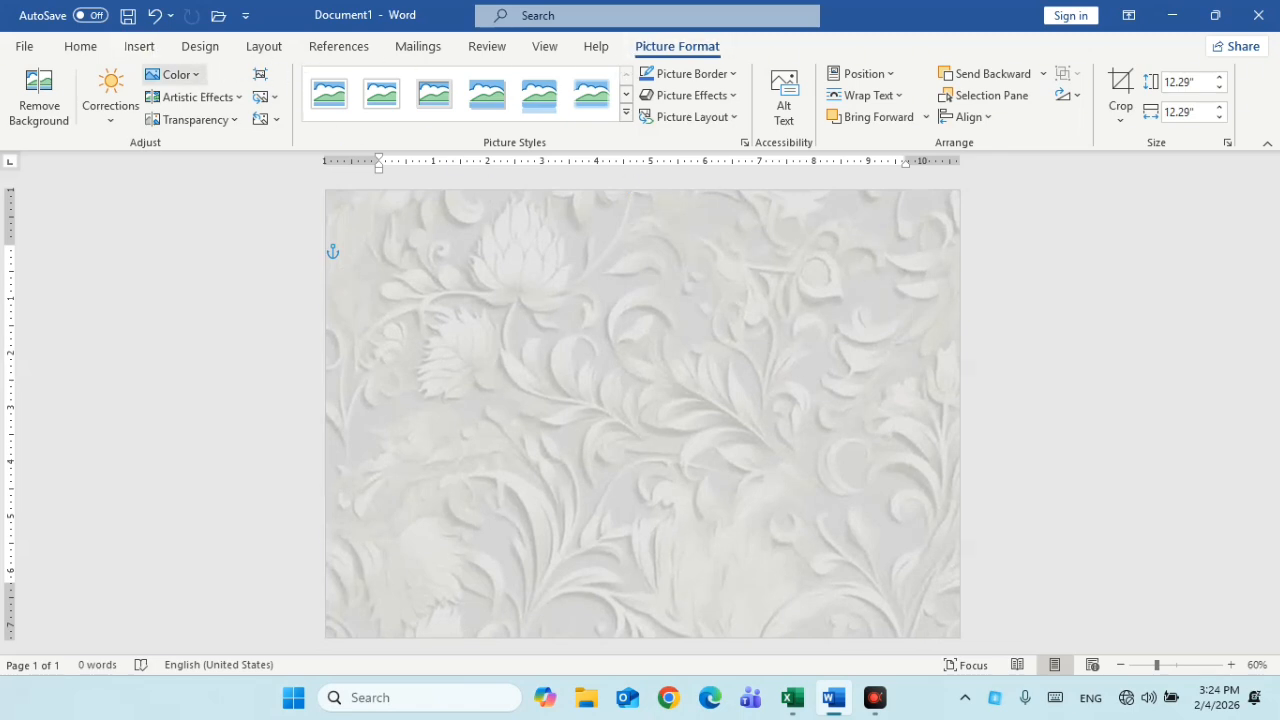
Tint the floral background with a cool blue colour tone and apply a transparency preset
{"action": "left_click", "coordinate": [174, 74]}
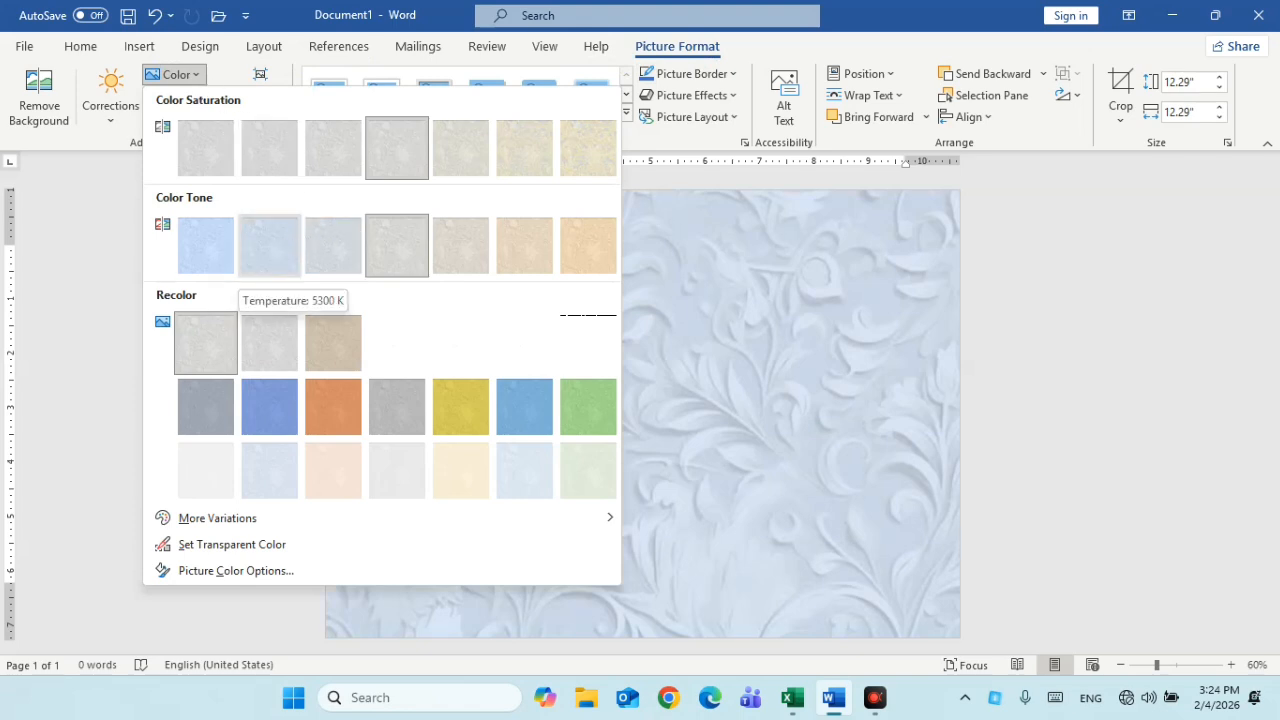
{"action": "left_click", "coordinate": [269, 250]}
{"action": "left_click", "coordinate": [195, 119]}
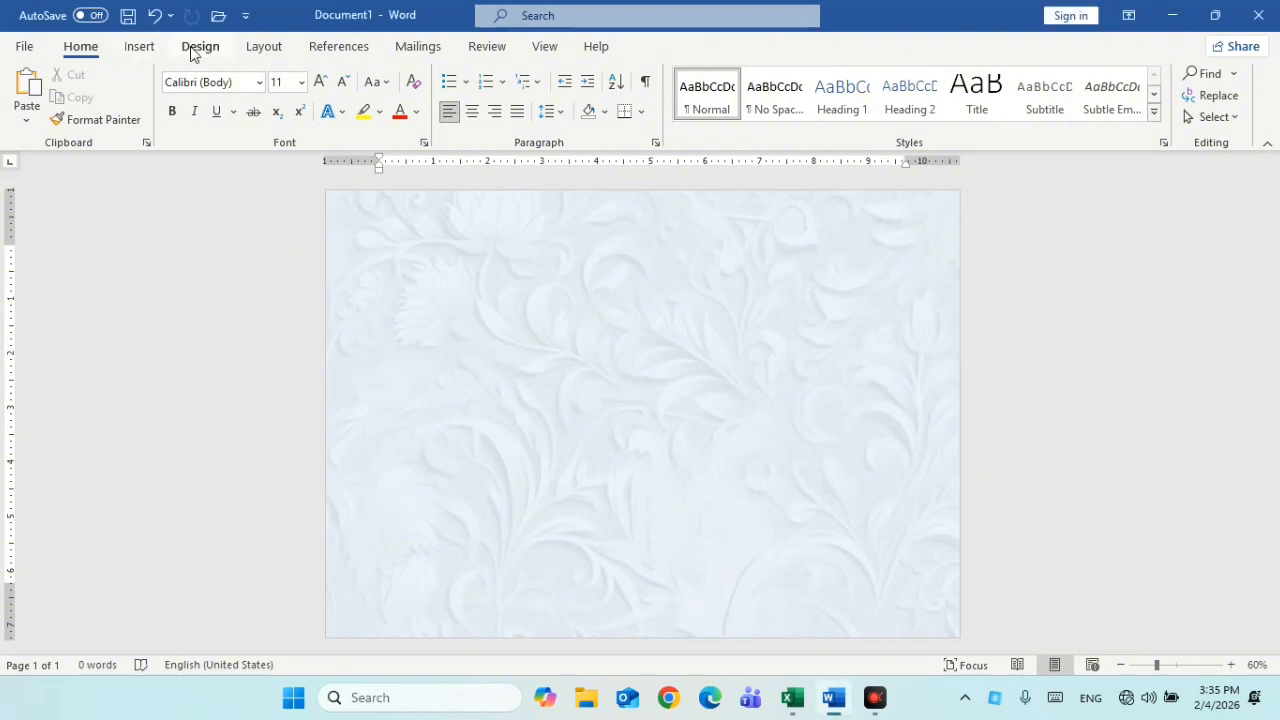
Draw a Frame shape over the page and stretch its left and top sides to the page edges
{"action": "left_click", "coordinate": [143, 50]}
{"action": "left_click", "coordinate": [255, 74]}
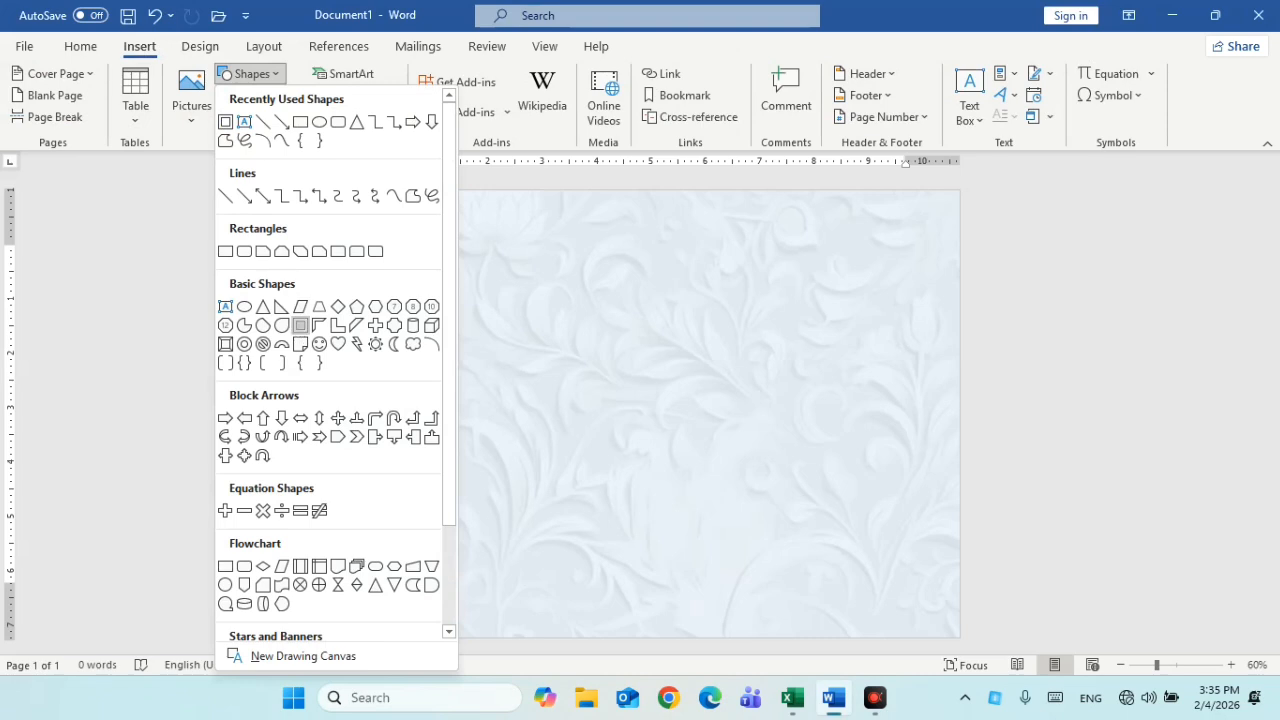
{"action": "left_click", "coordinate": [301, 327]}
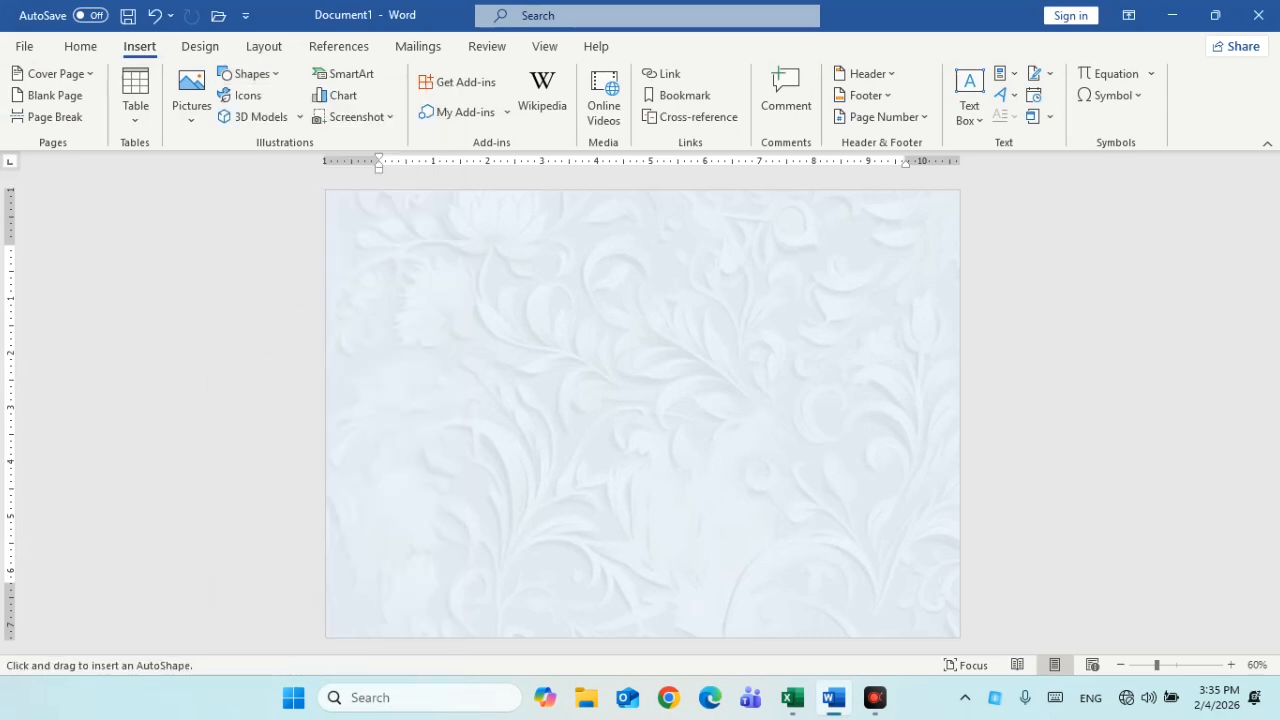
{"action": "left_click_drag", "start_coordinate": [357, 205], "coordinate": [959, 637]}
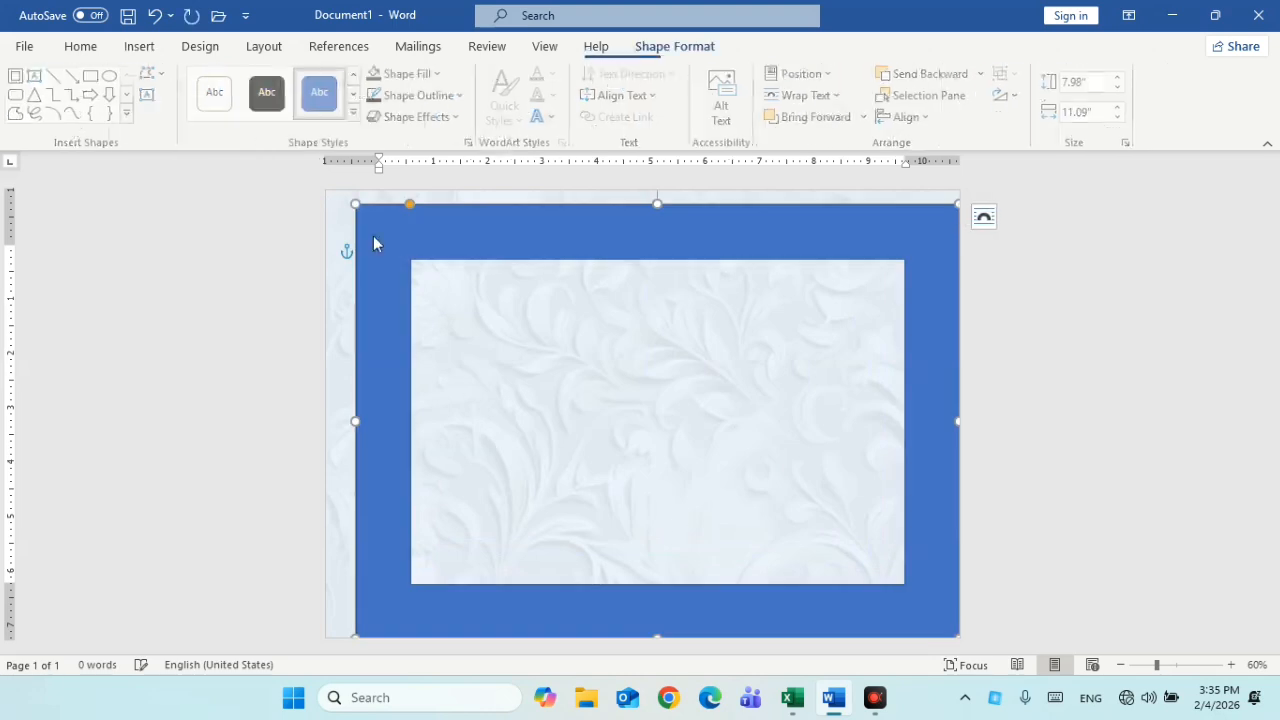
{"action": "left_click_drag", "start_coordinate": [349, 422], "coordinate": [313, 405]}
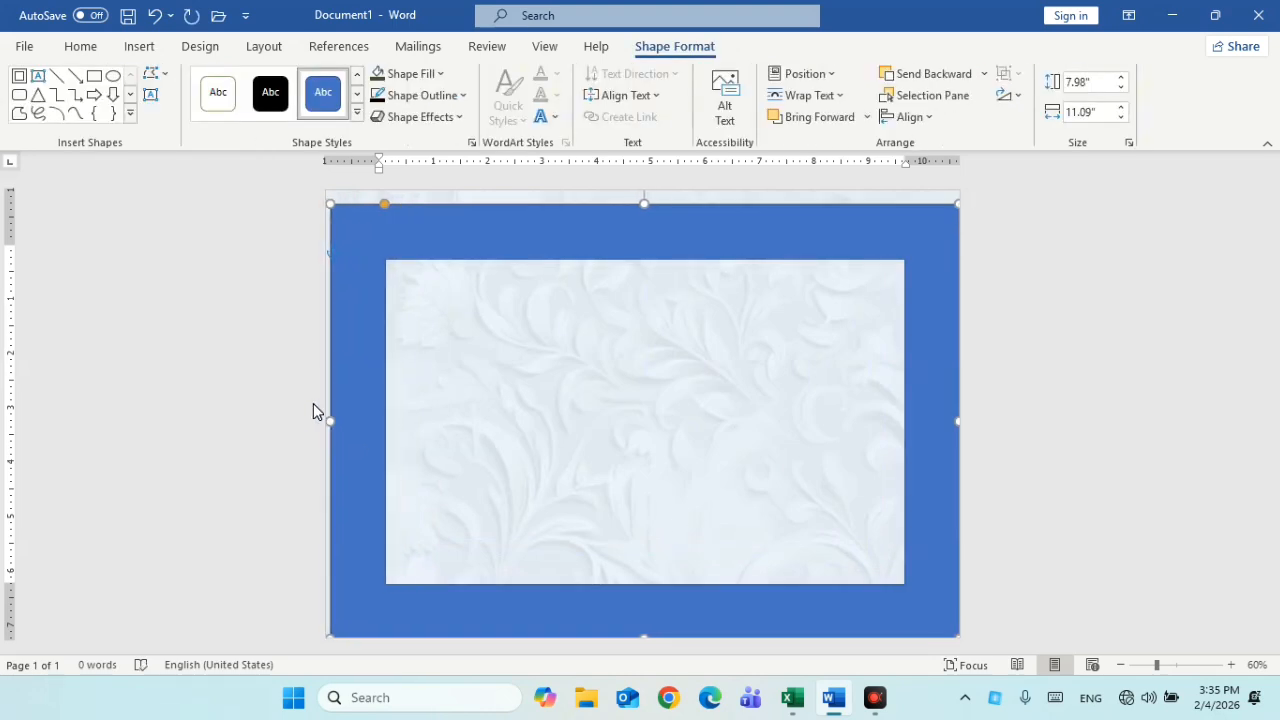
{"action": "left_click", "coordinate": [443, 314]}
{"action": "left_click_drag", "start_coordinate": [638, 204], "coordinate": [622, 178]}
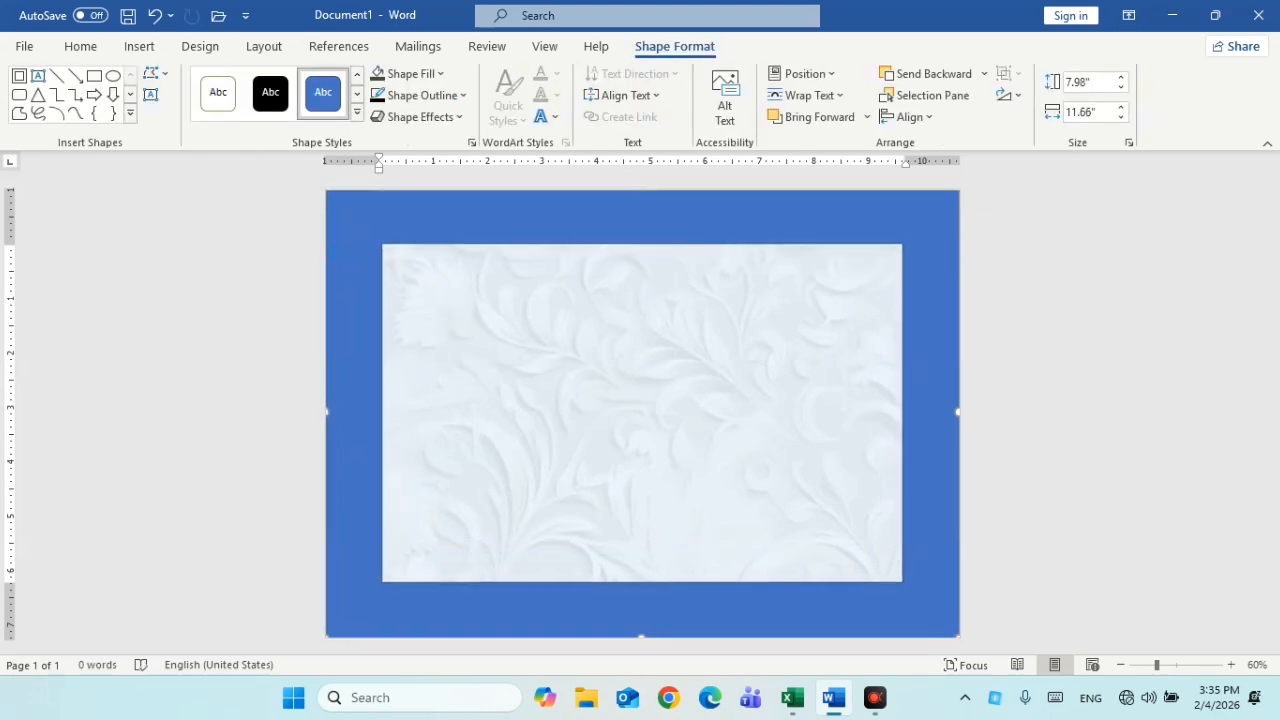
{"action": "left_click", "coordinate": [454, 221]}
{"action": "left_click_drag", "start_coordinate": [388, 198], "coordinate": [360, 198]}
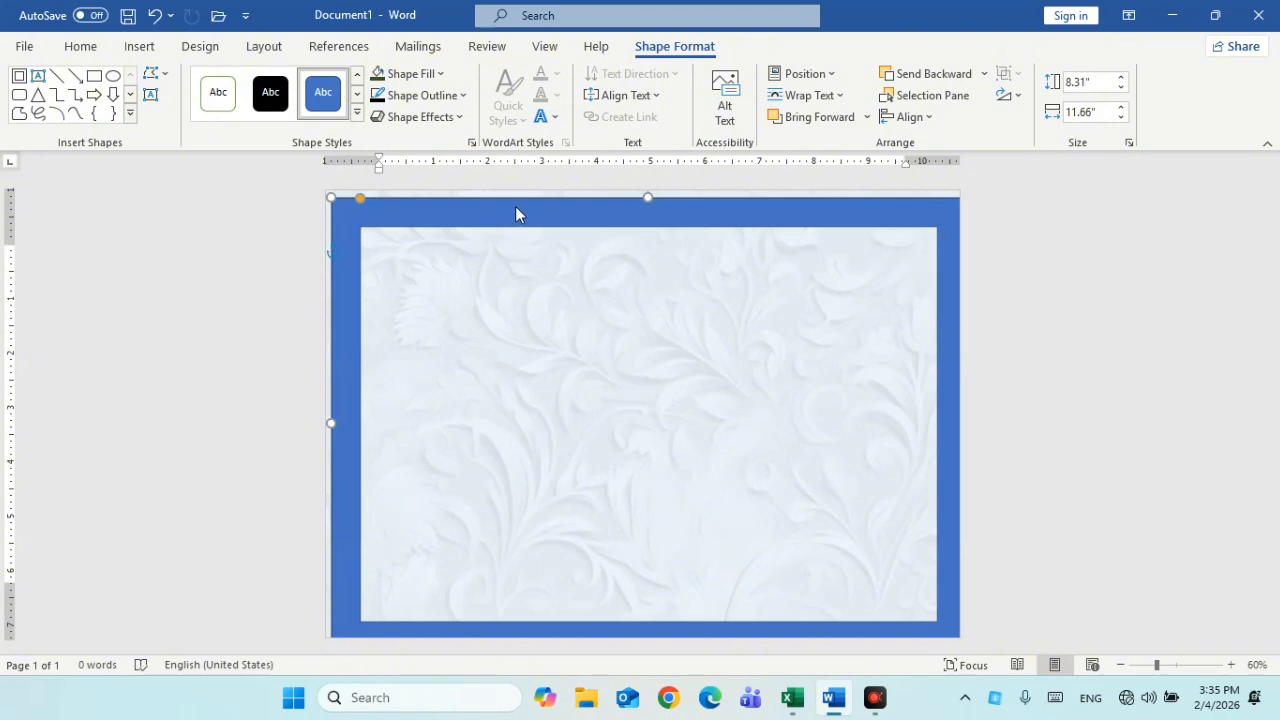
{"action": "left_click", "coordinate": [539, 296]}
{"action": "key", "text": "ctrl+z"}
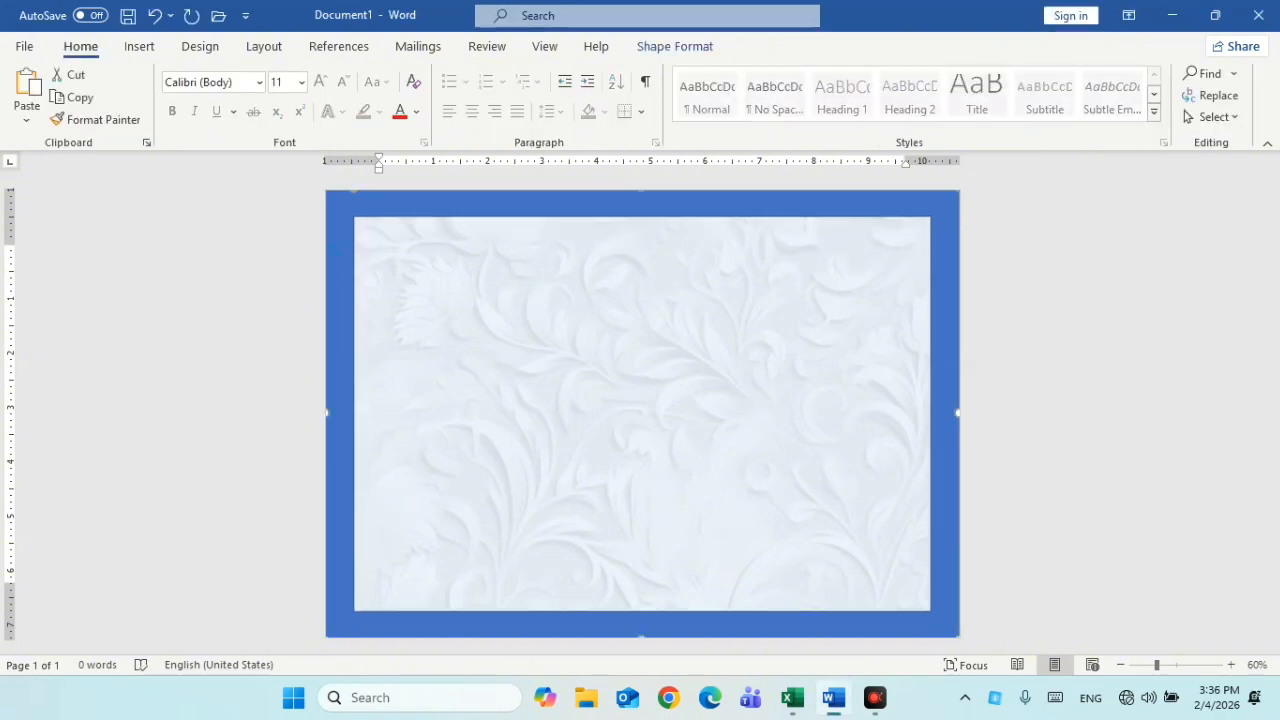
Fill the 8.31" by 11.66" frame shape dark green
{"action": "left_click", "coordinate": [680, 48]}
{"action": "left_click", "coordinate": [441, 75]}
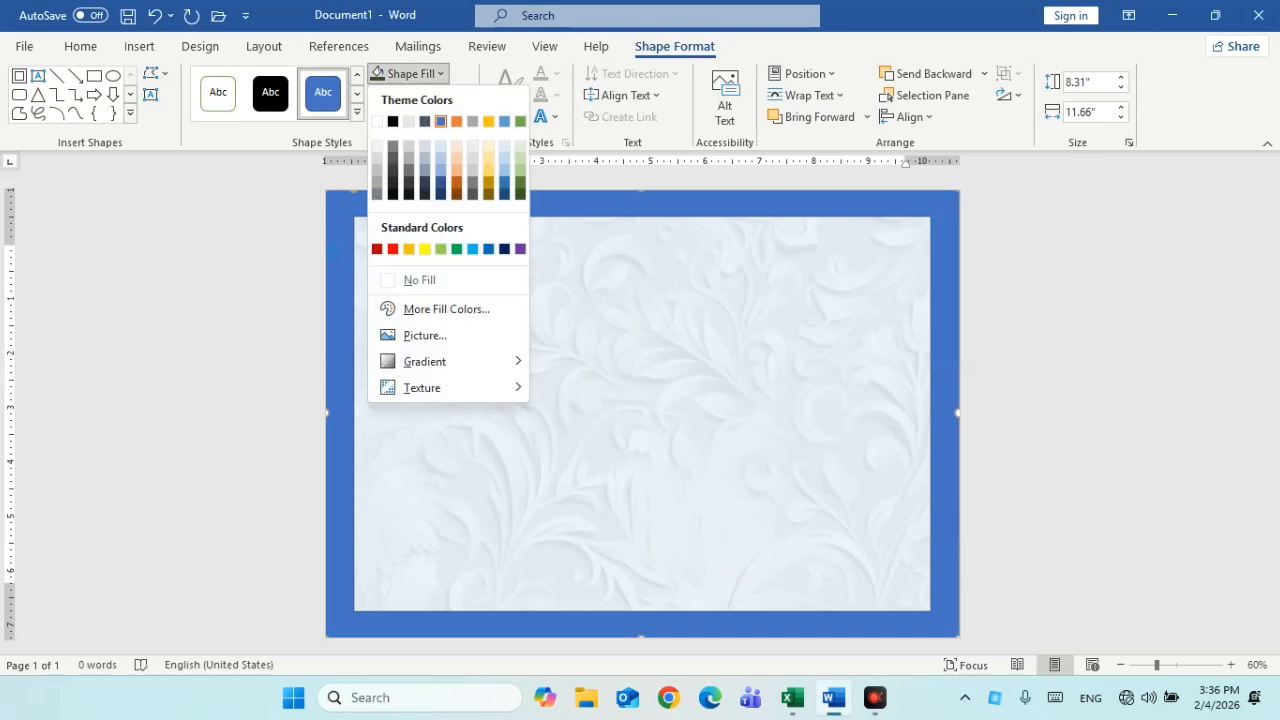
{"action": "left_click", "coordinate": [520, 193]}
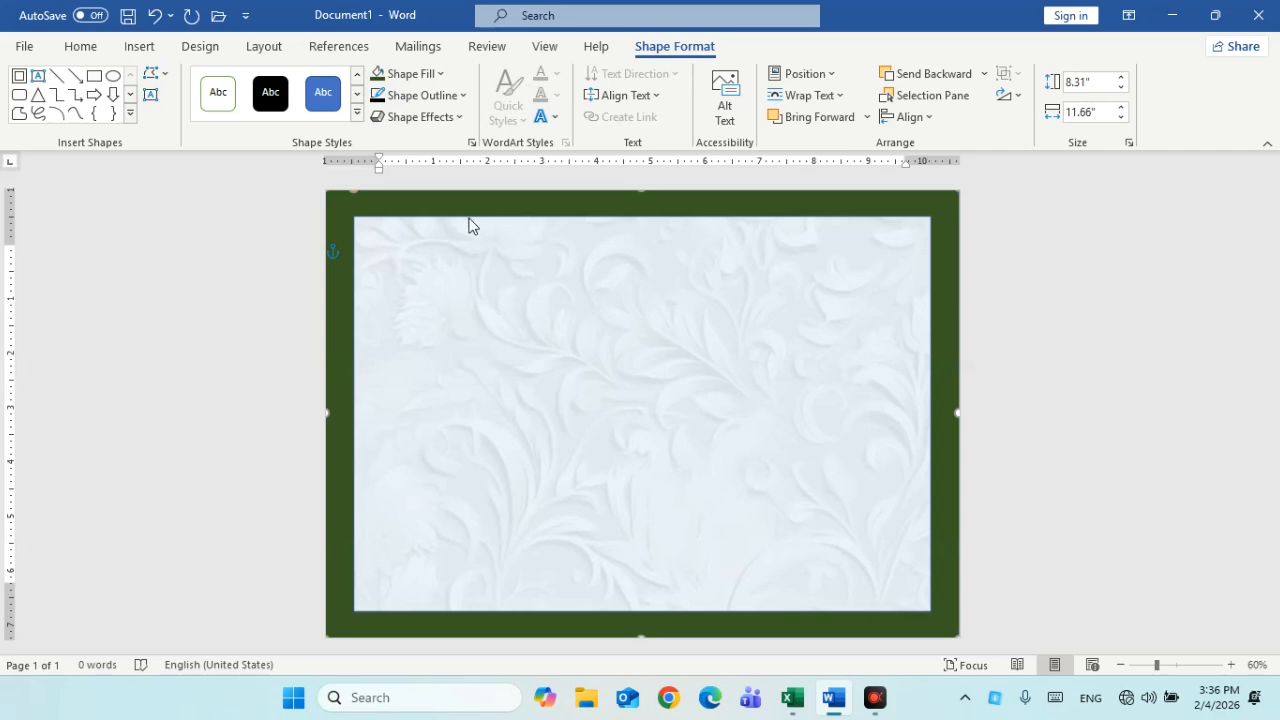
{"action": "left_click", "coordinate": [148, 50]}
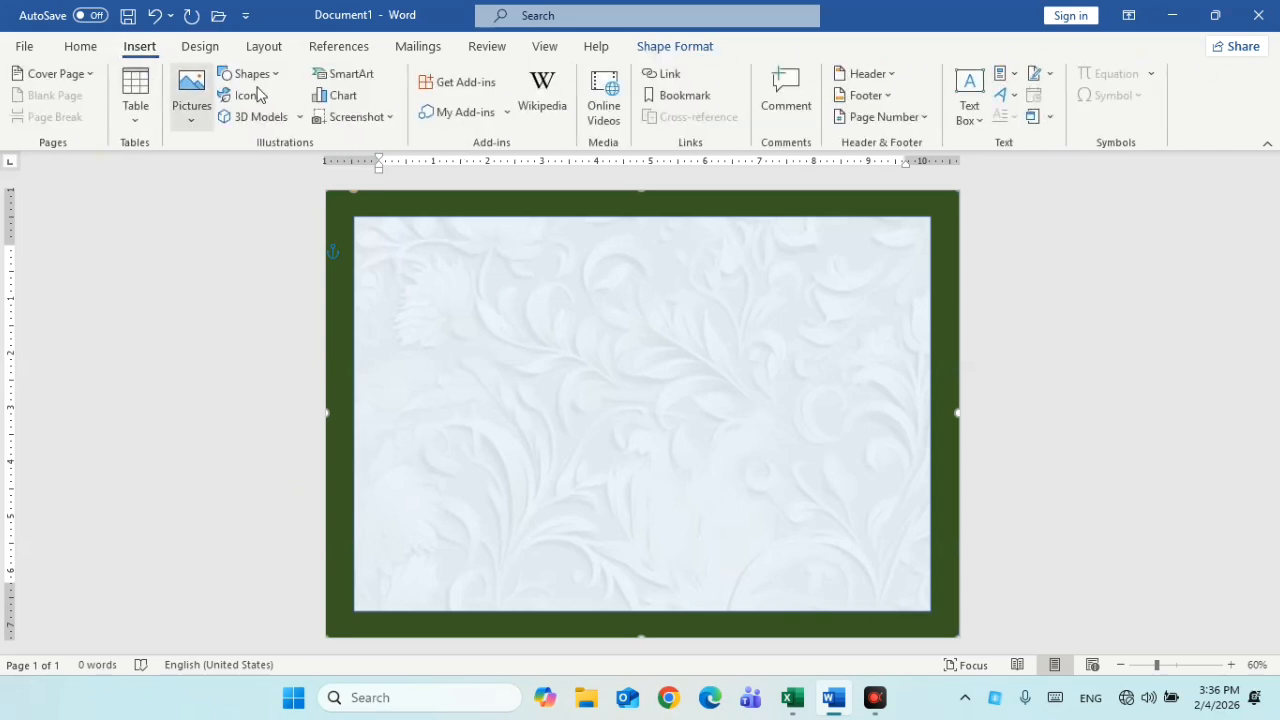
Draw a small rectangle with white fill and no outline
{"action": "left_click", "coordinate": [246, 73]}
{"action": "left_click", "coordinate": [290, 121]}
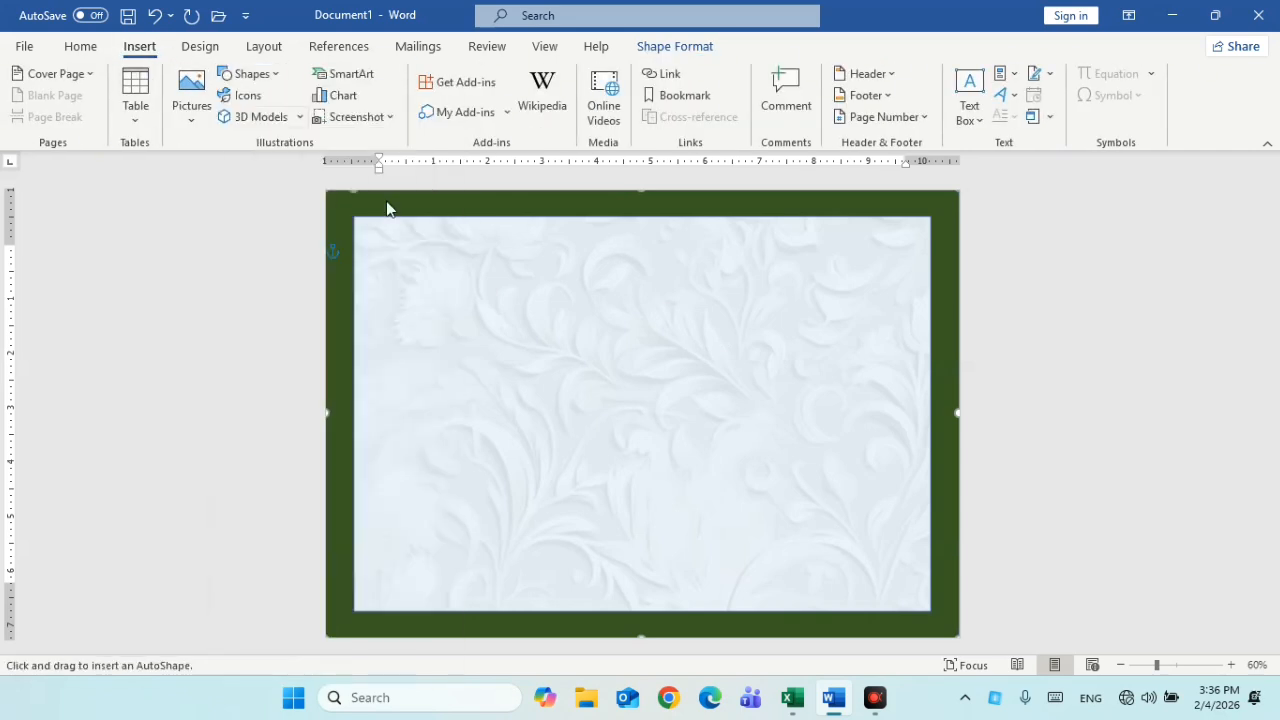
{"action": "left_click_drag", "start_coordinate": [492, 287], "coordinate": [590, 314]}
{"action": "left_click", "coordinate": [428, 74]}
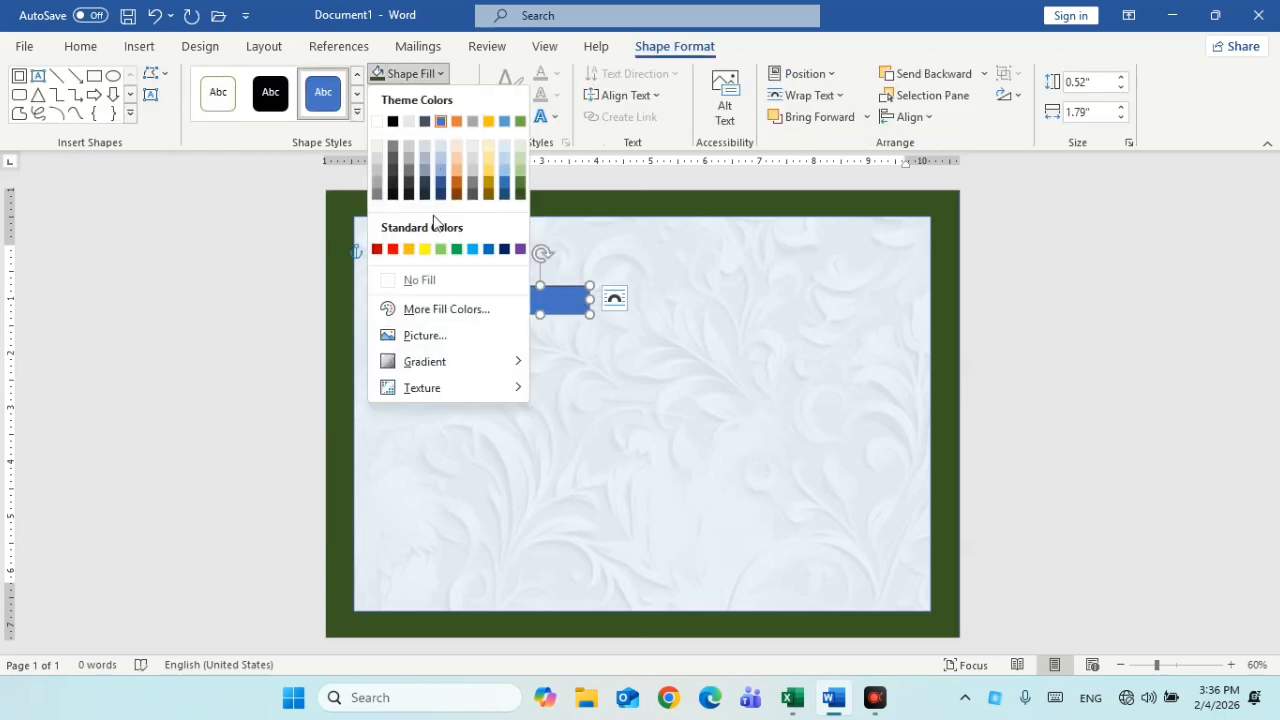
{"action": "left_click", "coordinate": [377, 121]}
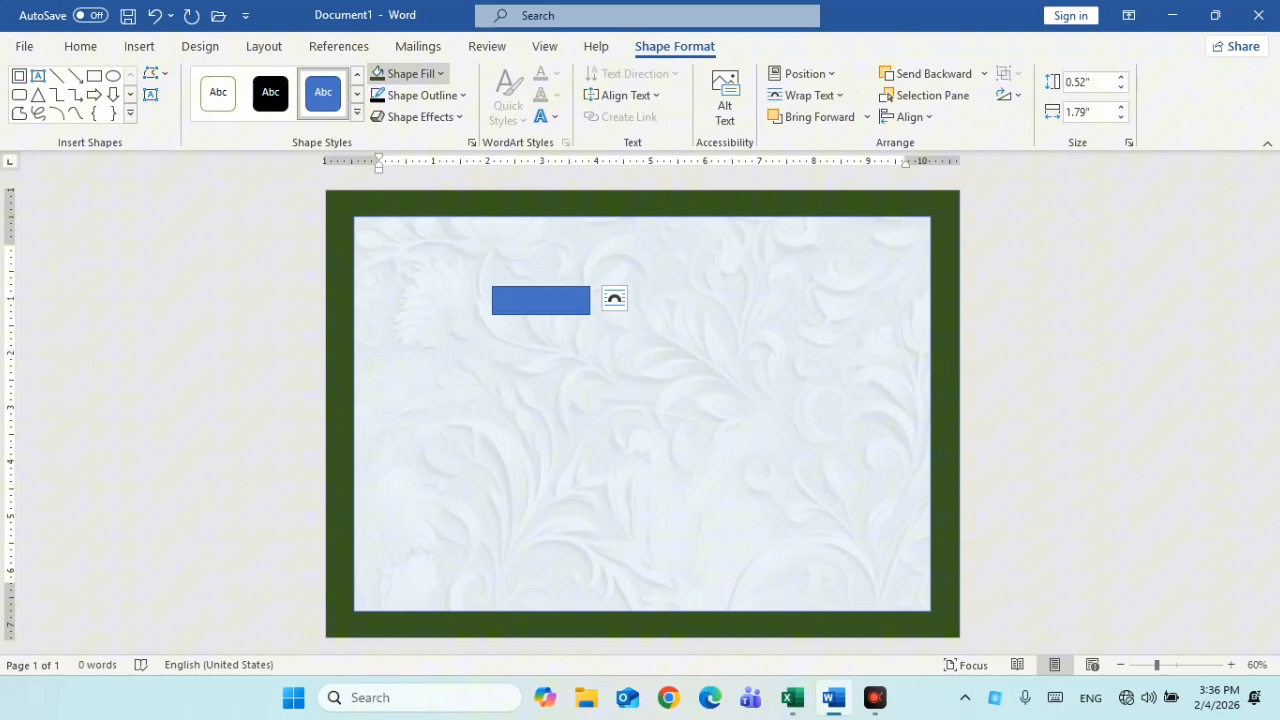
{"action": "left_click", "coordinate": [449, 97]}
{"action": "left_click", "coordinate": [440, 304]}
Place the white rectangle over the top border centre, with copies at the bottom centre and left middle
{"action": "left_click_drag", "start_coordinate": [562, 298], "coordinate": [642, 201]}
{"action": "key", "text": "Right"}
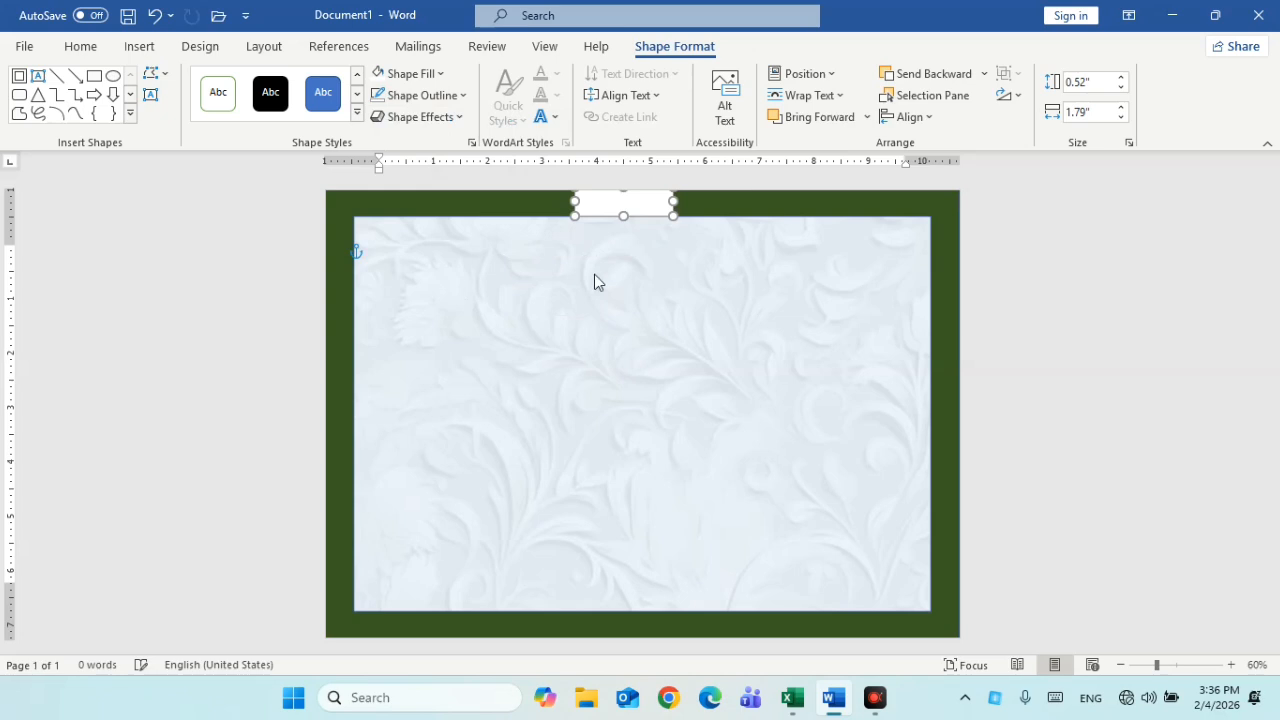
{"action": "key", "text": "ctrl+v"}
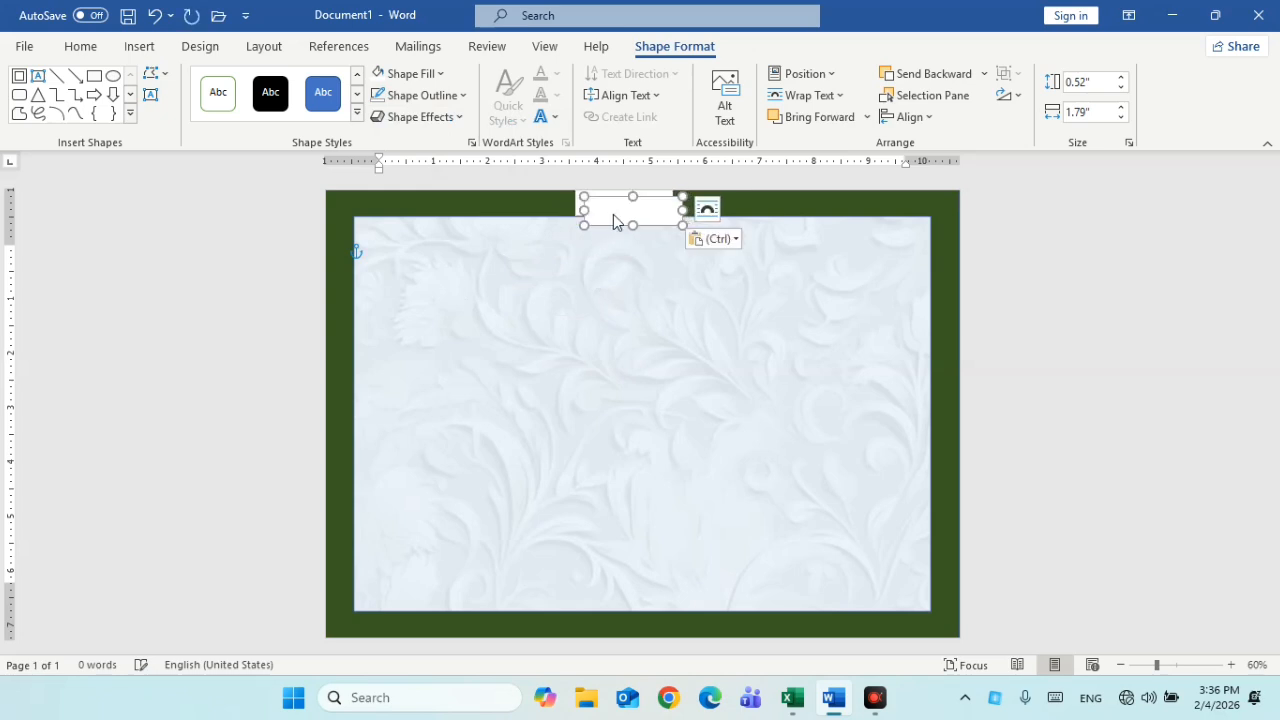
{"action": "left_click_drag", "start_coordinate": [637, 226], "coordinate": [624, 626]}
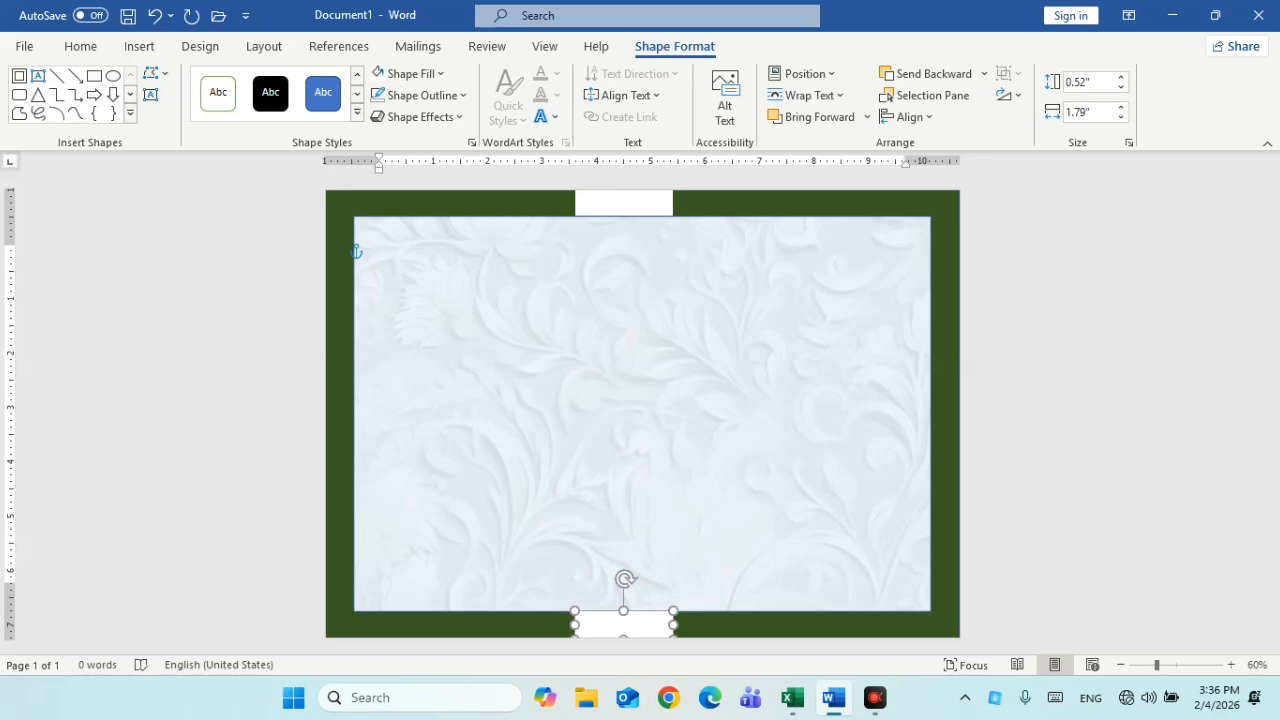
{"action": "left_click", "coordinate": [614, 200]}
{"action": "key", "text": "ctrl+z"}
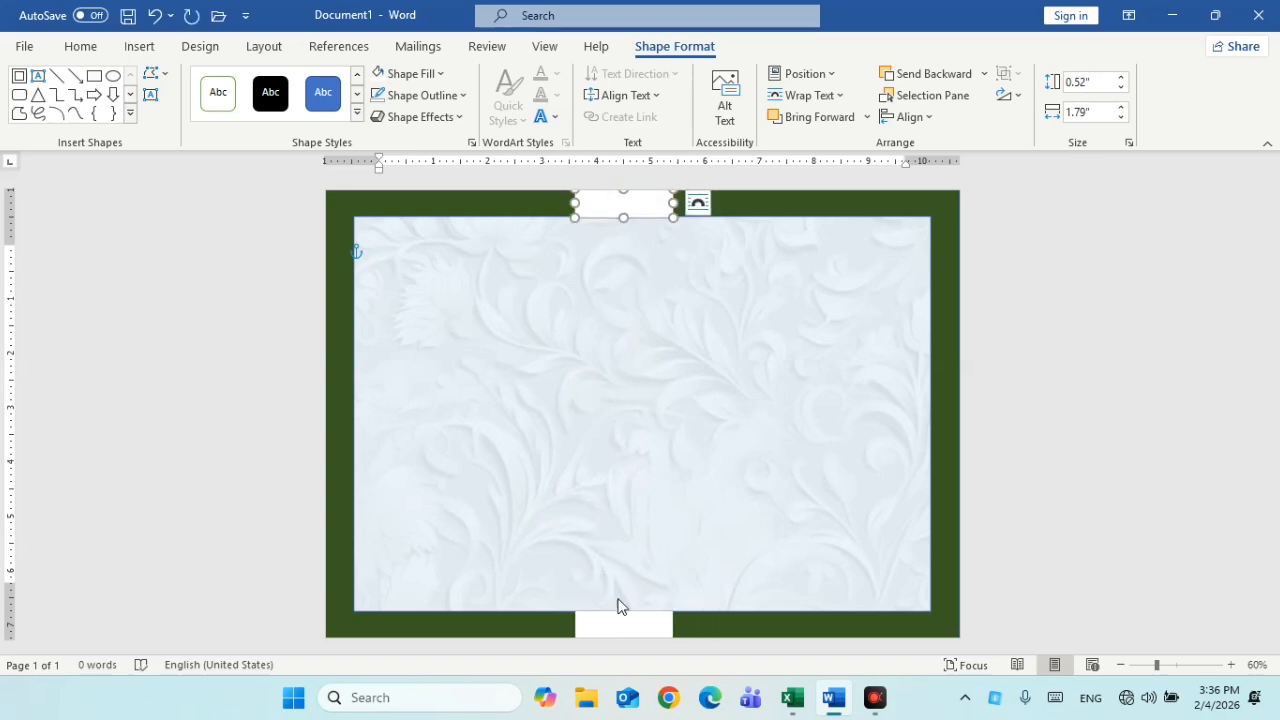
{"action": "left_click", "coordinate": [628, 618]}
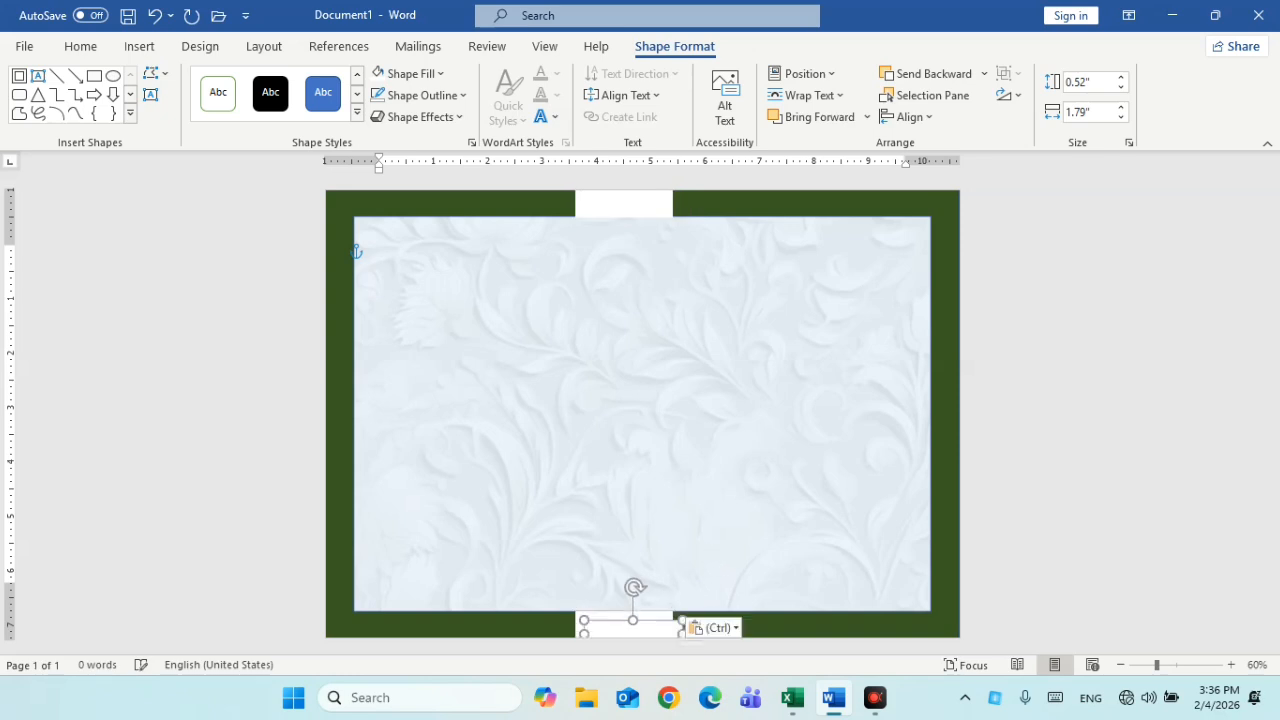
{"action": "left_click_drag", "start_coordinate": [634, 623], "coordinate": [445, 408]}
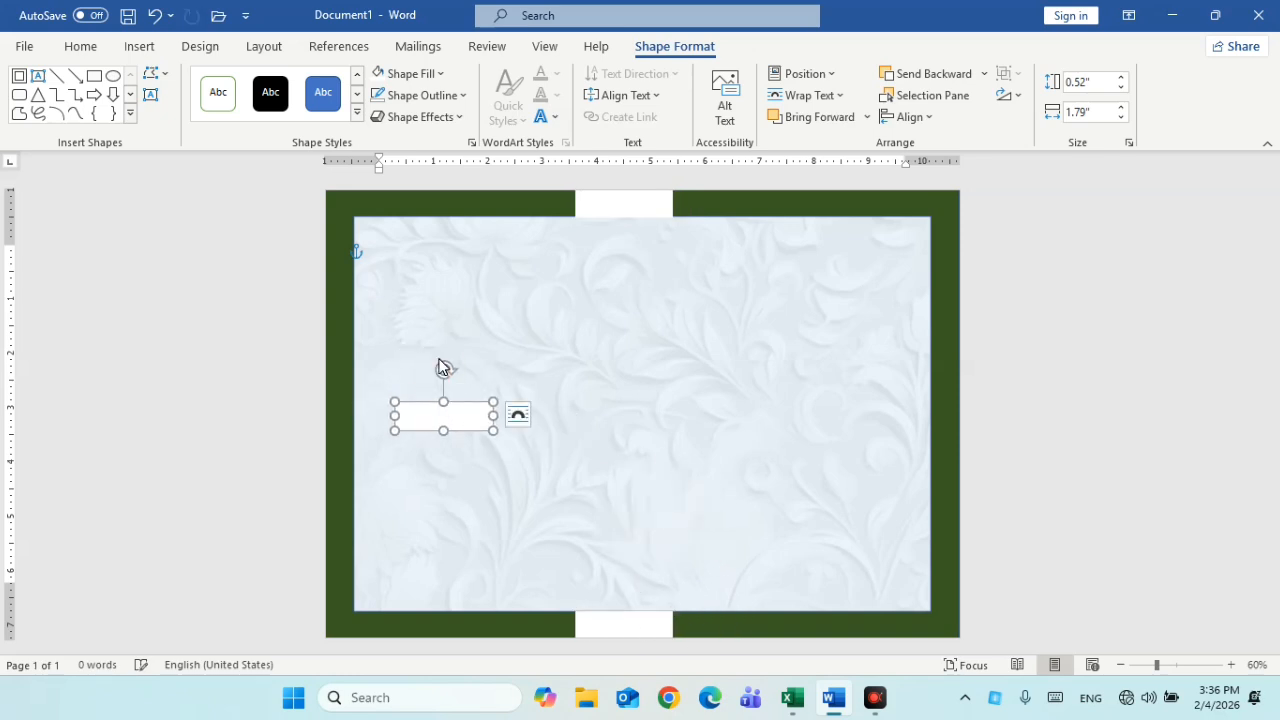
Rotate the white rectangle upright over the left border's middle and paste a copy onto the right border
{"action": "left_click_drag", "start_coordinate": [431, 363], "coordinate": [332, 410]}
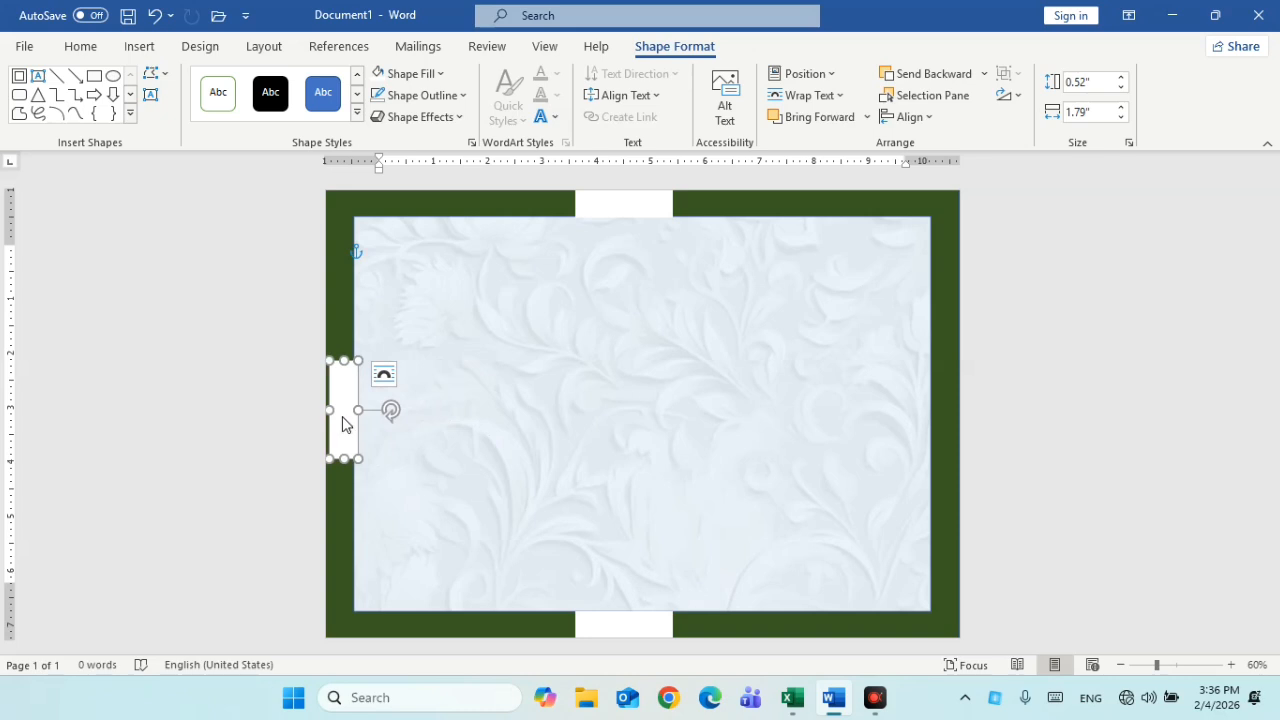
{"action": "key", "text": "Left"}
{"action": "key", "text": "ctrl+z"}
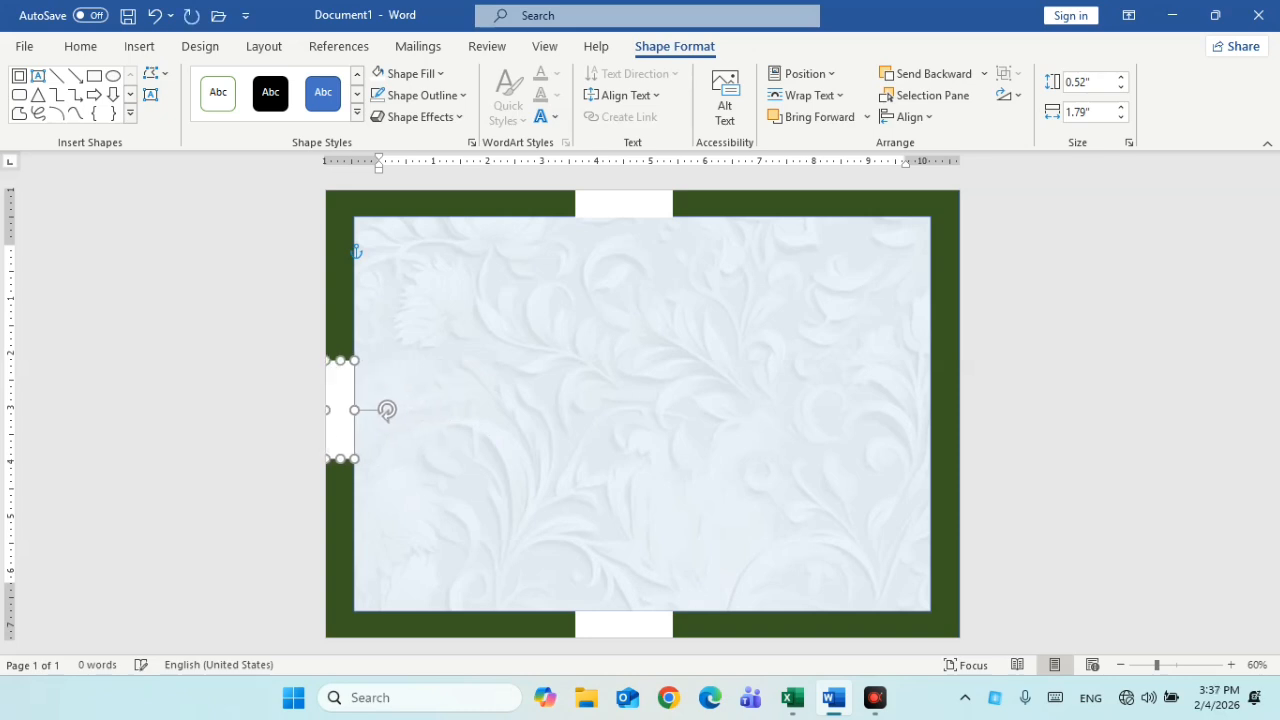
{"action": "key", "text": "Escape"}
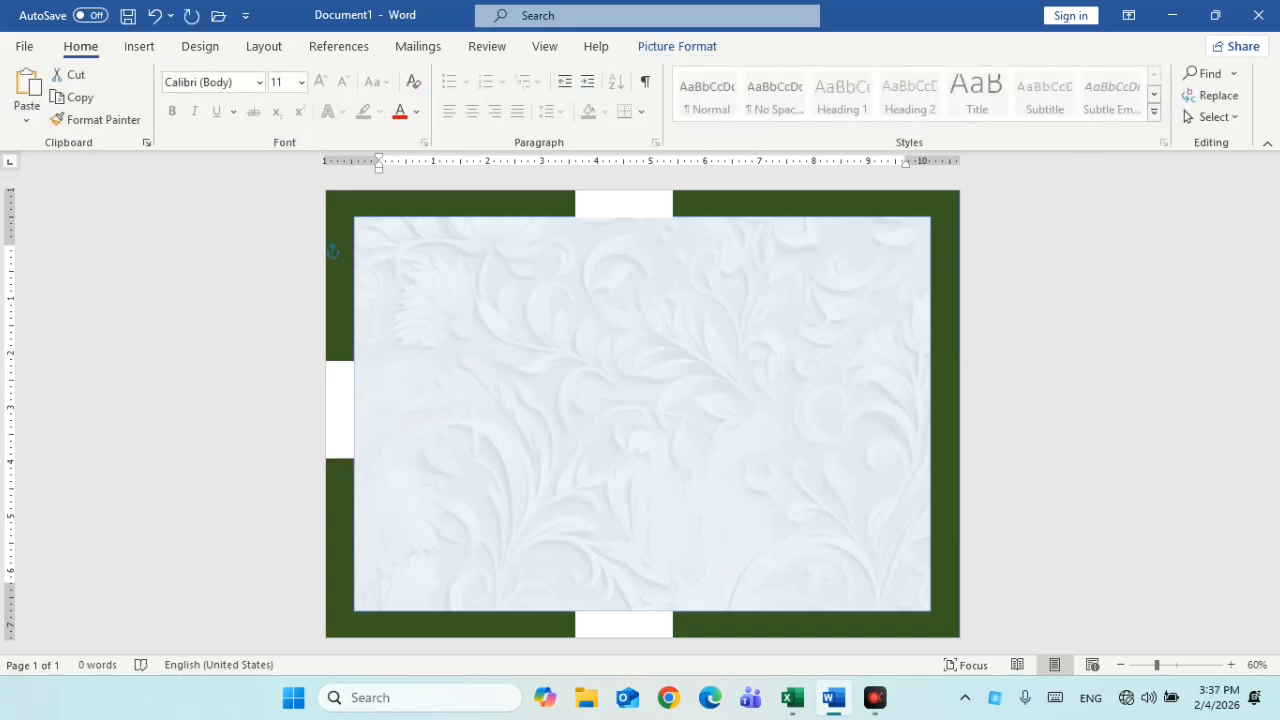
{"action": "left_click", "coordinate": [340, 414]}
{"action": "key", "text": "ctrl+v"}
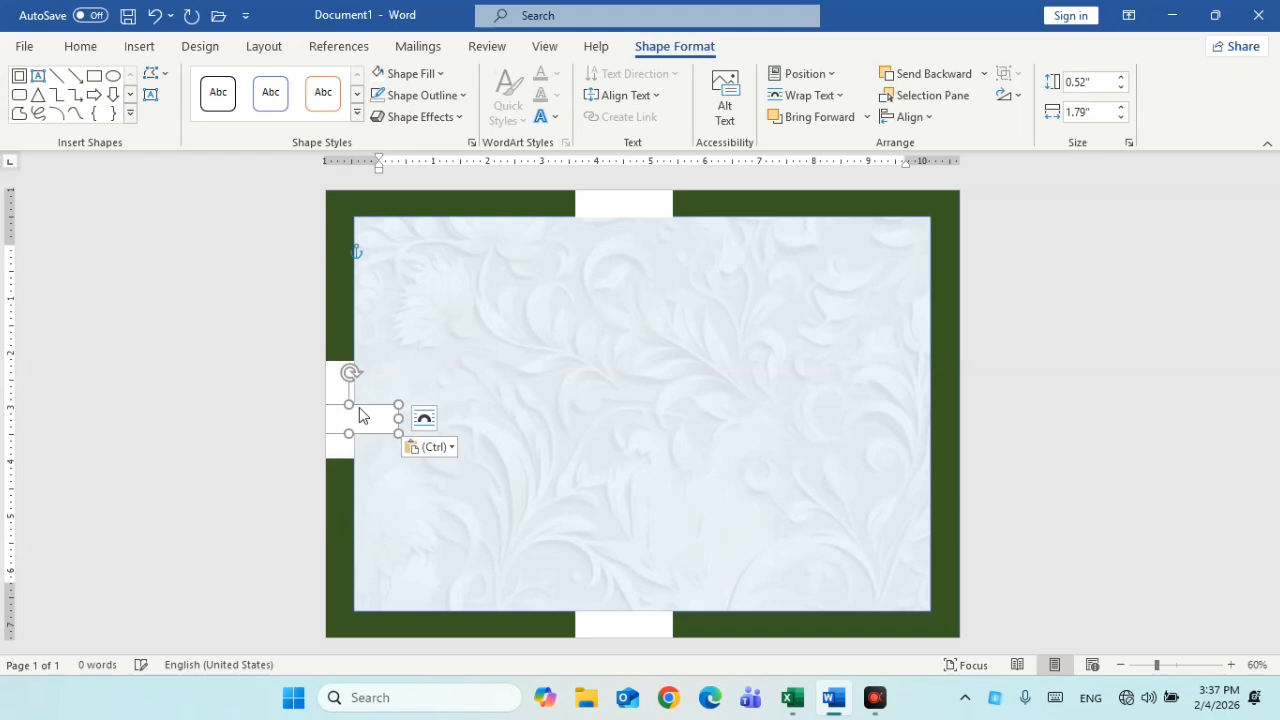
{"action": "key", "text": "ctrl+z"}
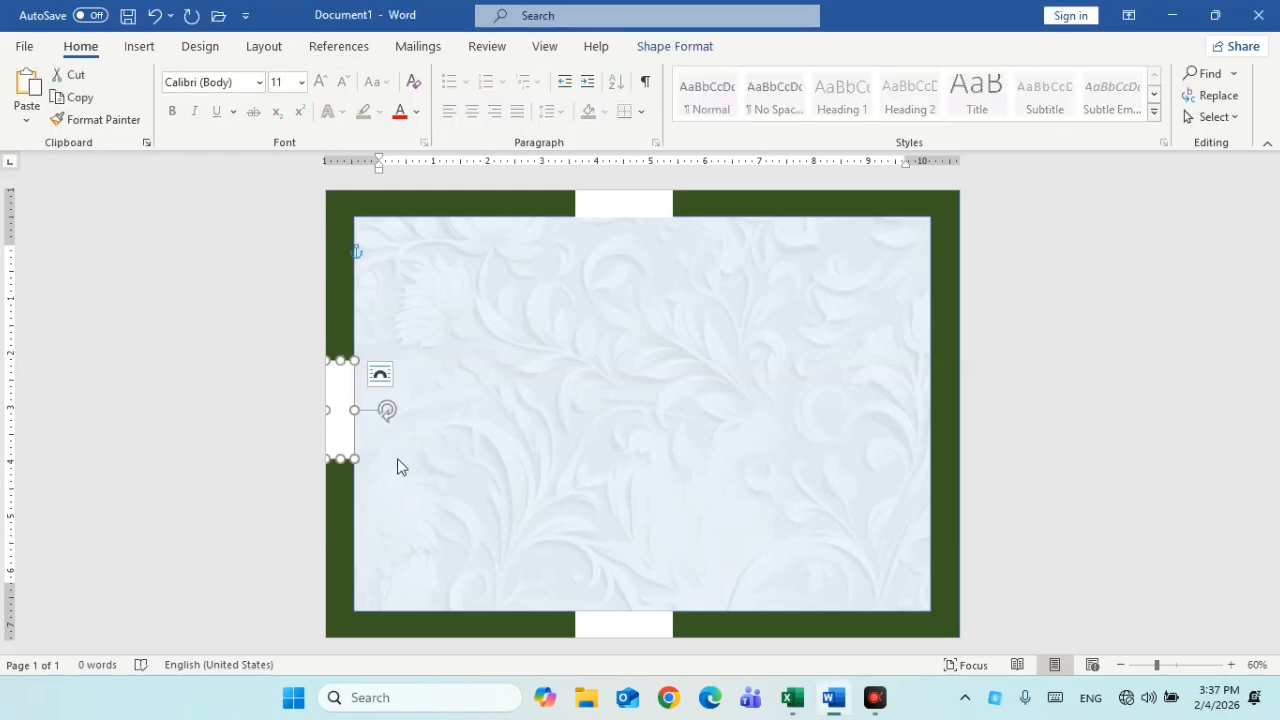
{"action": "key", "text": "ctrl+v"}
{"action": "left_click_drag", "start_coordinate": [355, 428], "coordinate": [954, 412]}
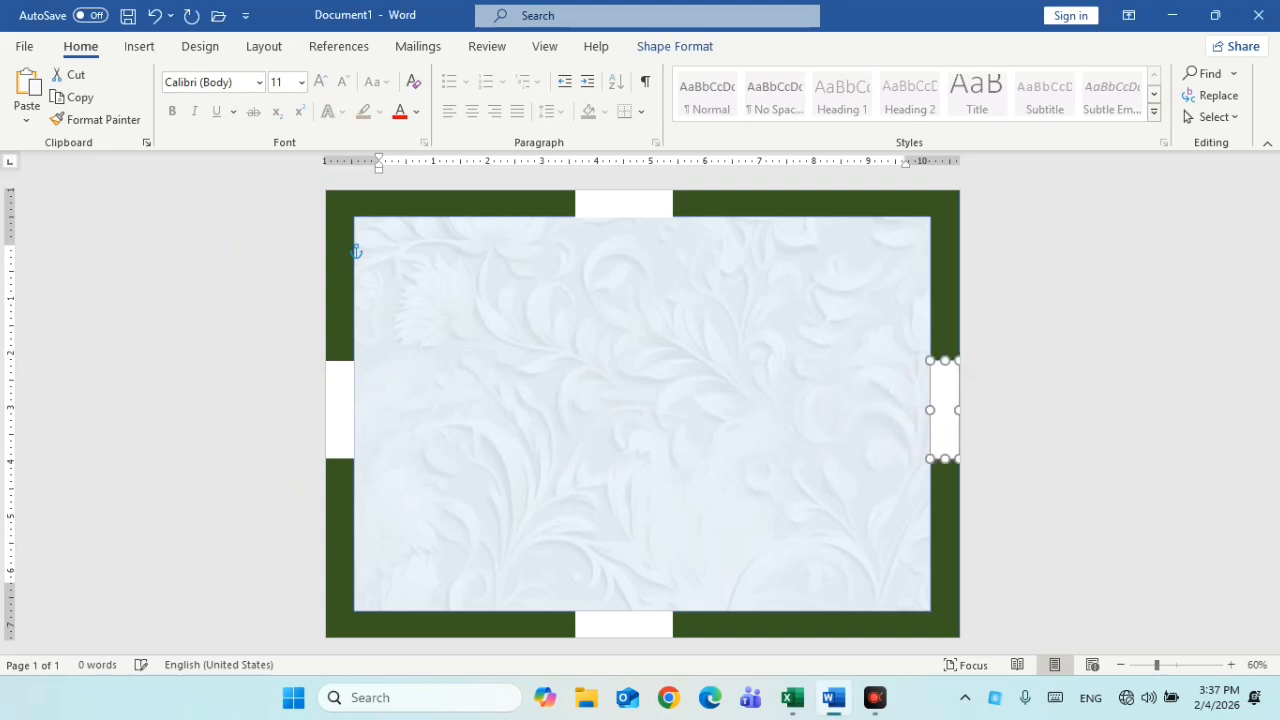
Draw a 1.53" by 10.6" rectangle across the page middle and fill it dark green
{"action": "left_click", "coordinate": [1004, 512]}
{"action": "left_click", "coordinate": [139, 46]}
{"action": "left_click", "coordinate": [250, 73]}
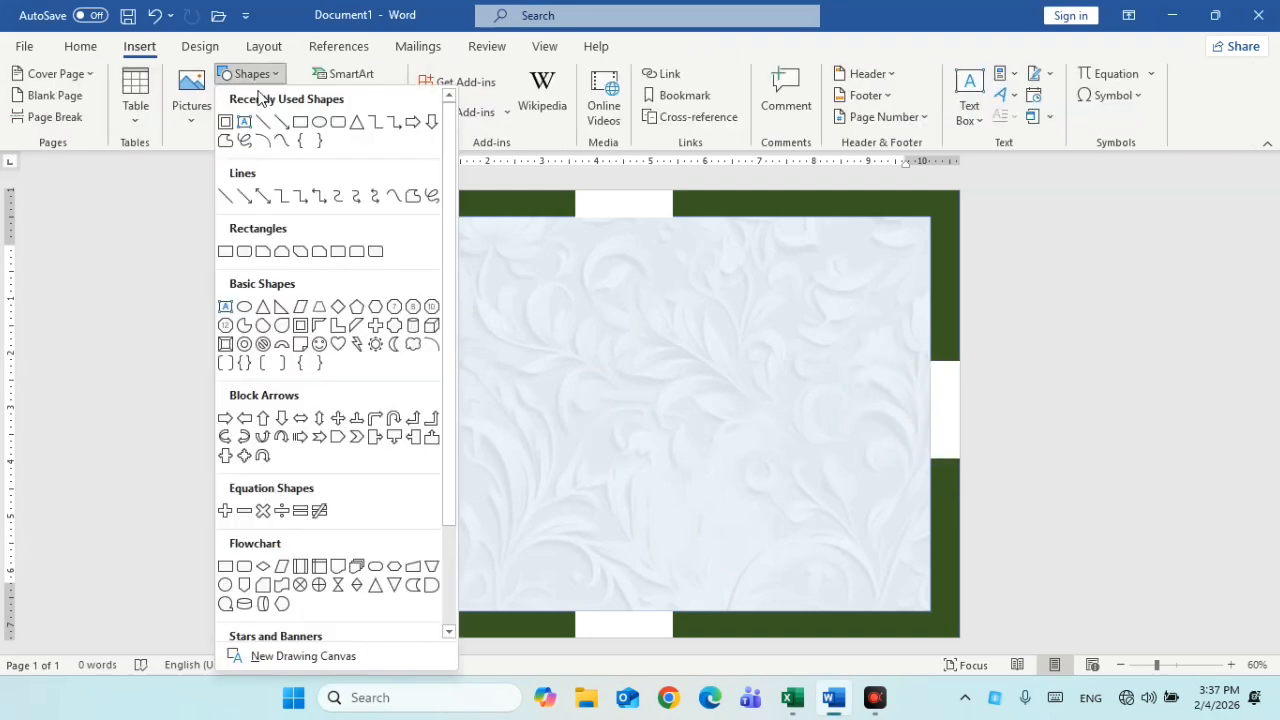
{"action": "left_click", "coordinate": [300, 121]}
{"action": "mouse_move", "coordinate": [352, 368]}
{"action": "left_mouse_down"}
{"action": "mouse_move", "coordinate": [417, 417]}
{"action": "mouse_move", "coordinate": [769, 460]}
{"action": "mouse_move", "coordinate": [931, 454]}
{"action": "left_mouse_up"}
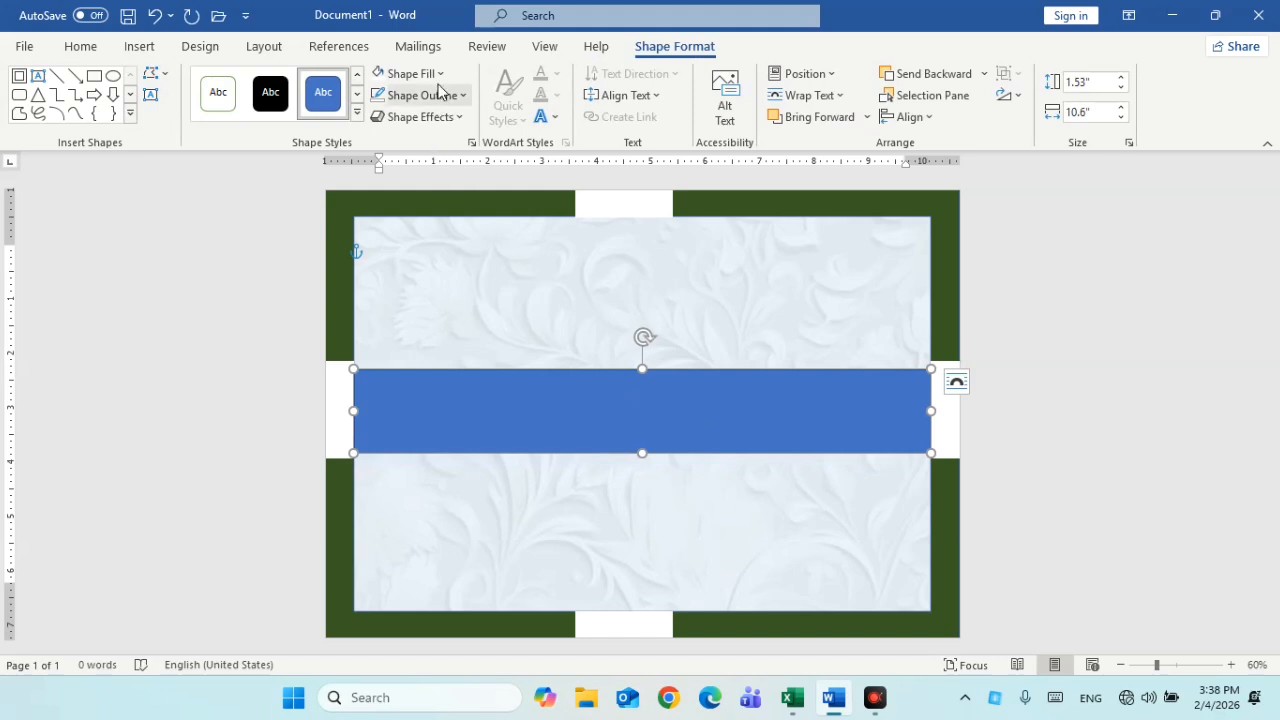
{"action": "left_click", "coordinate": [438, 74]}
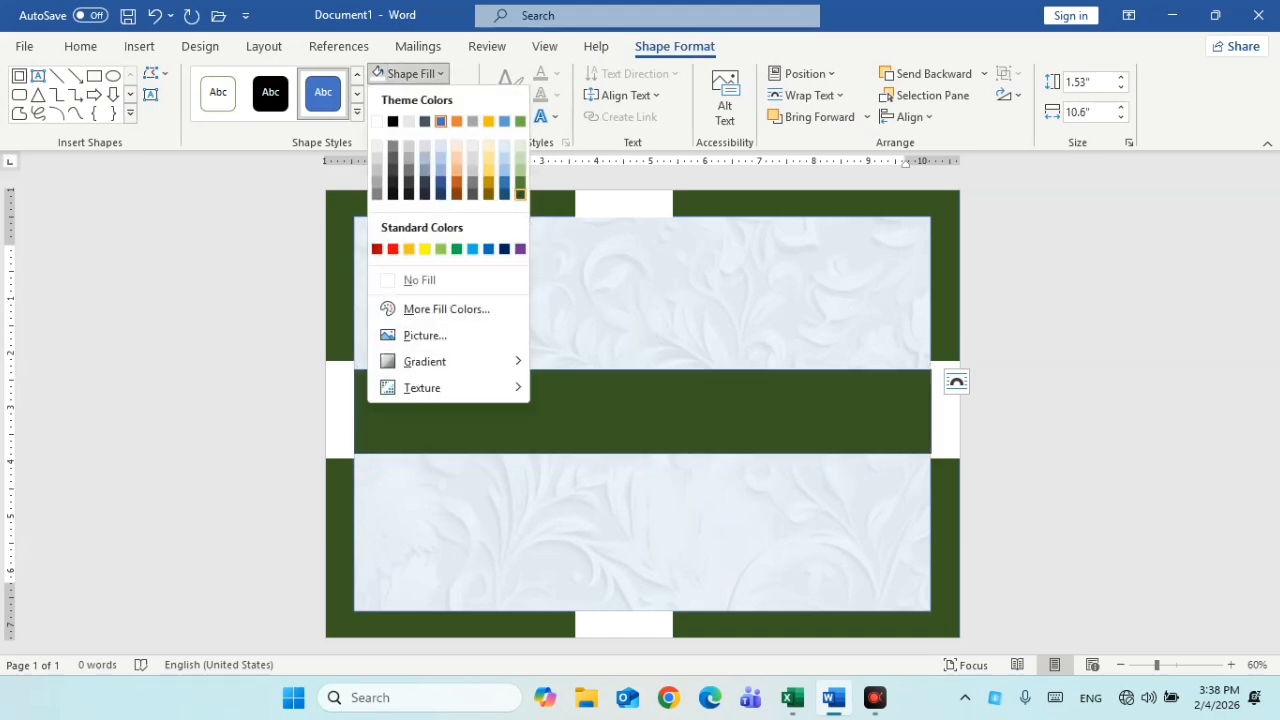
{"action": "left_click", "coordinate": [520, 193]}
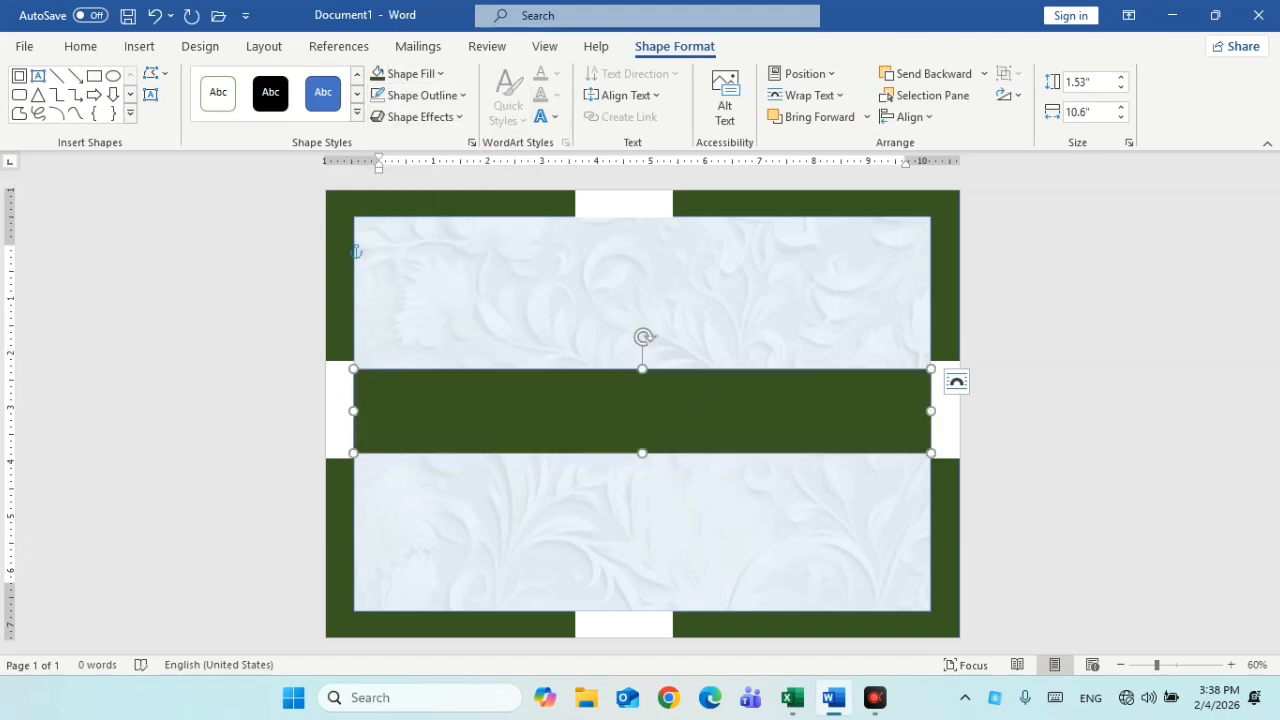
{"action": "key", "text": "Up"}
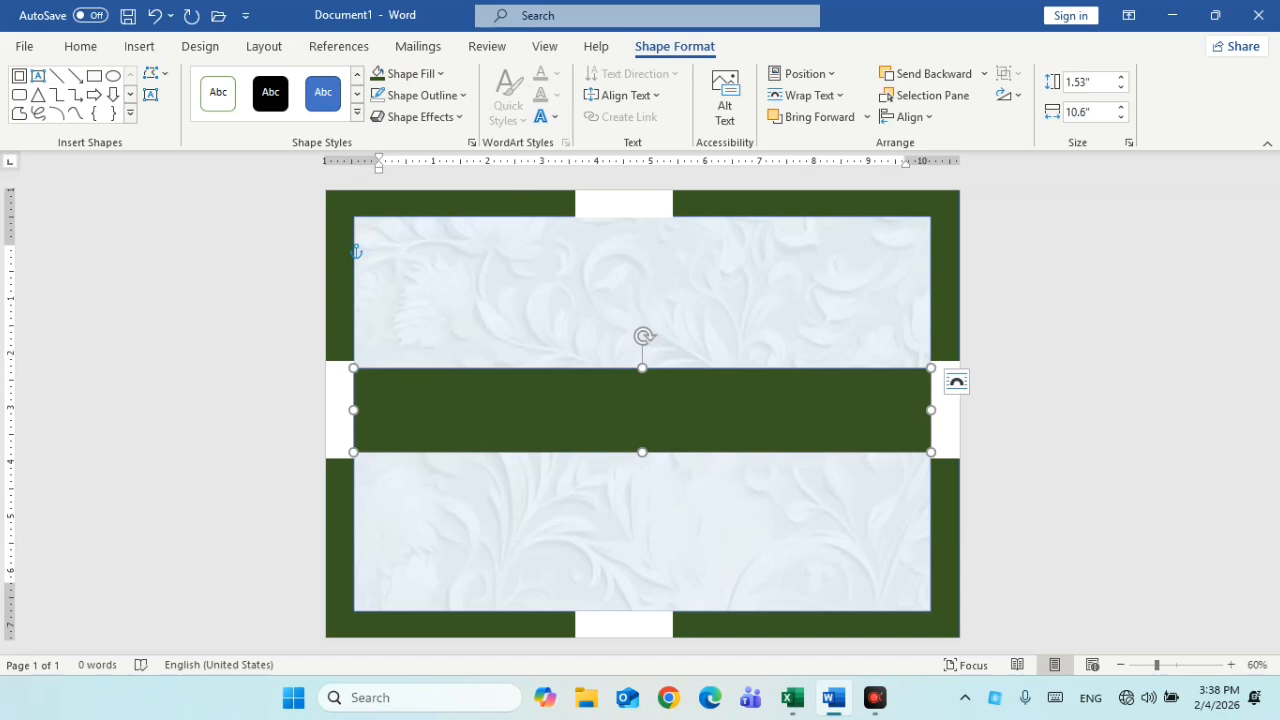
{"action": "key", "text": "Escape"}
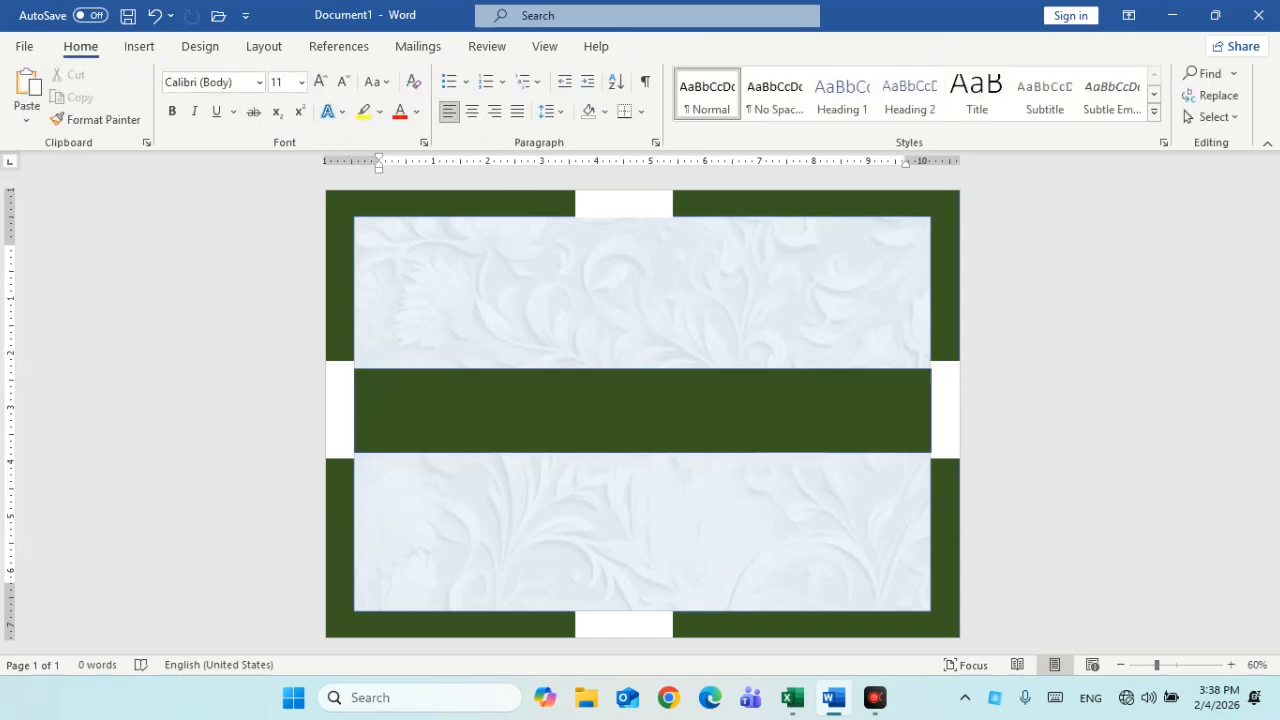
{"action": "left_click", "coordinate": [1240, 609]}
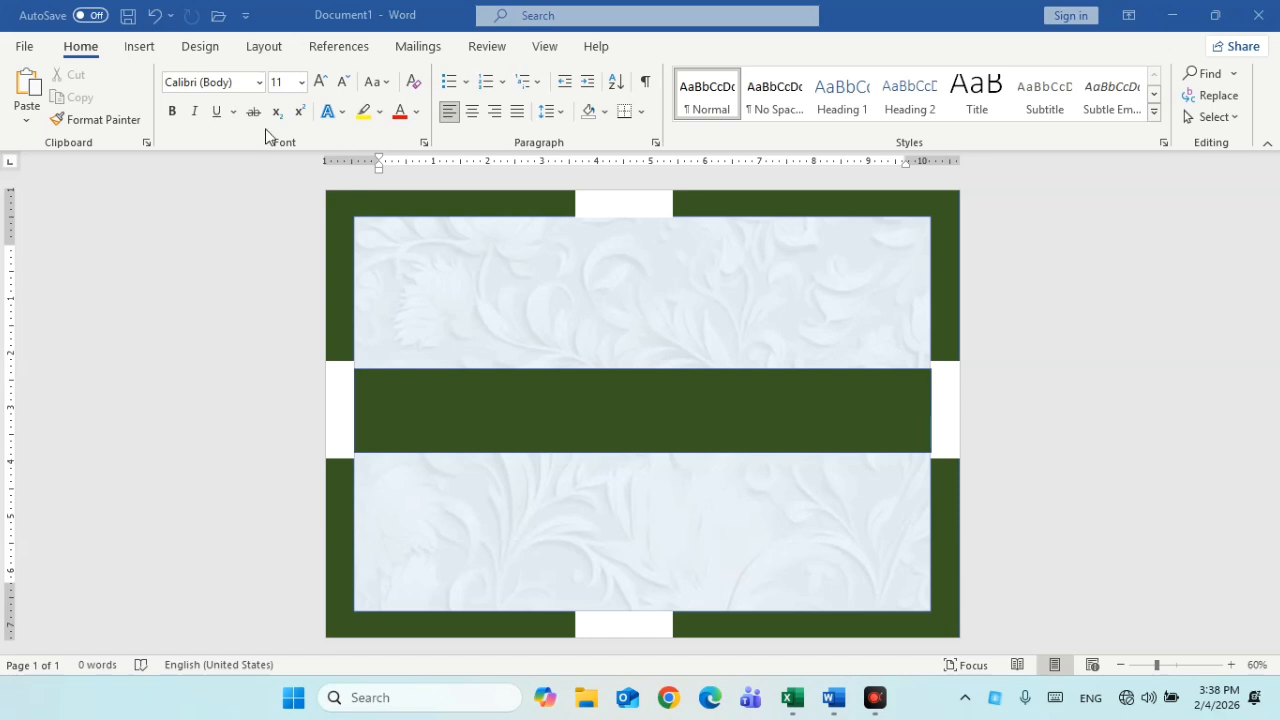
{"action": "left_click", "coordinate": [147, 46]}
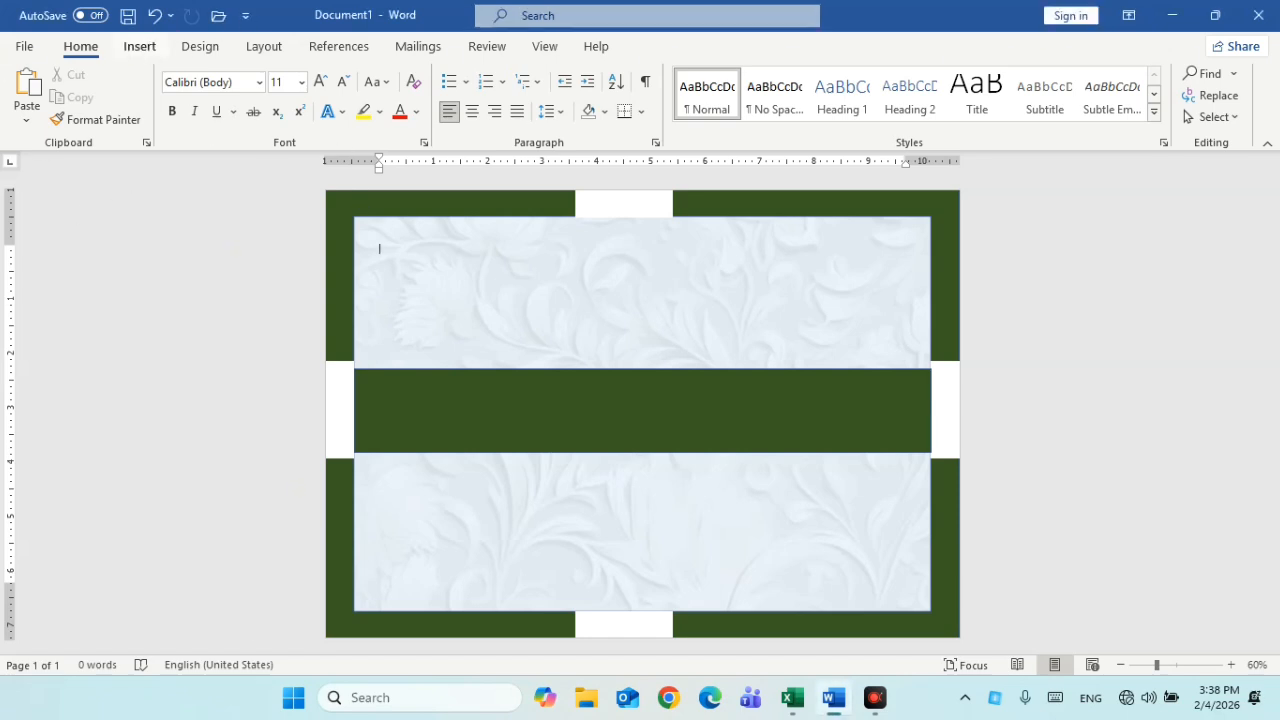
{"action": "left_click", "coordinate": [147, 46]}
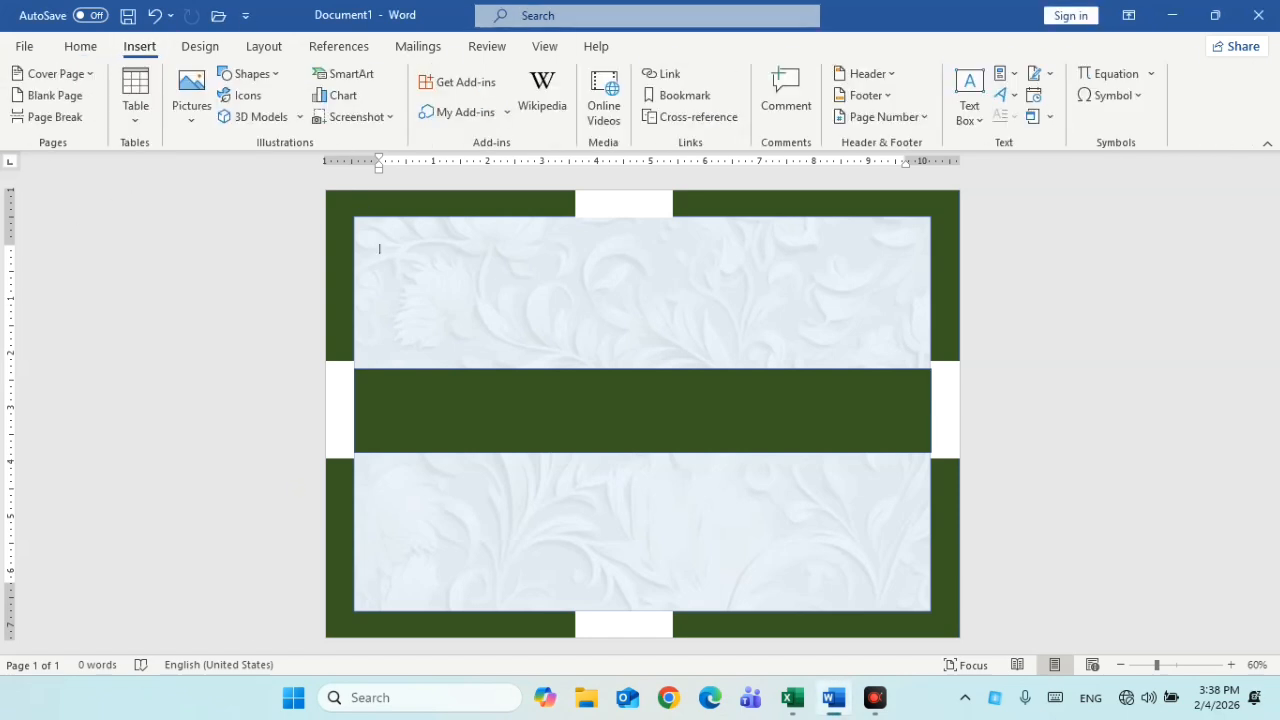
Insert a simple text box and type the title 'Certificate of Appreciation'
{"action": "left_click", "coordinate": [957, 107]}
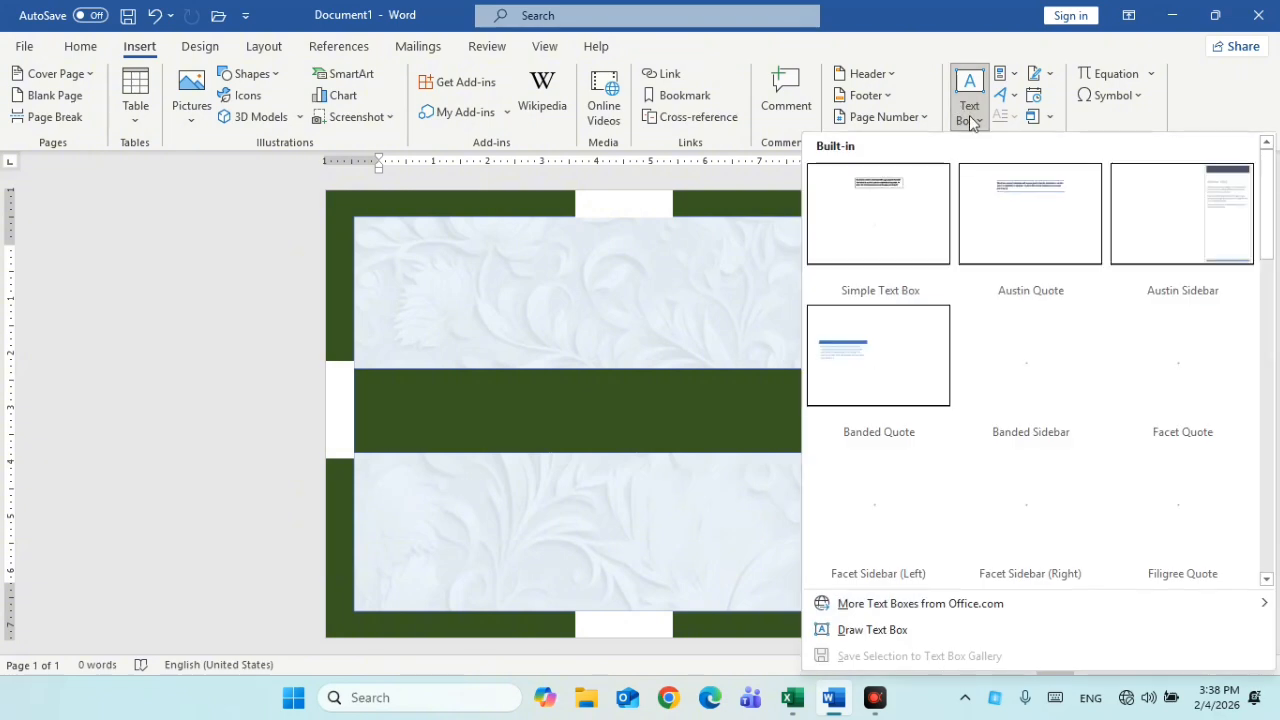
{"action": "left_click", "coordinate": [897, 180]}
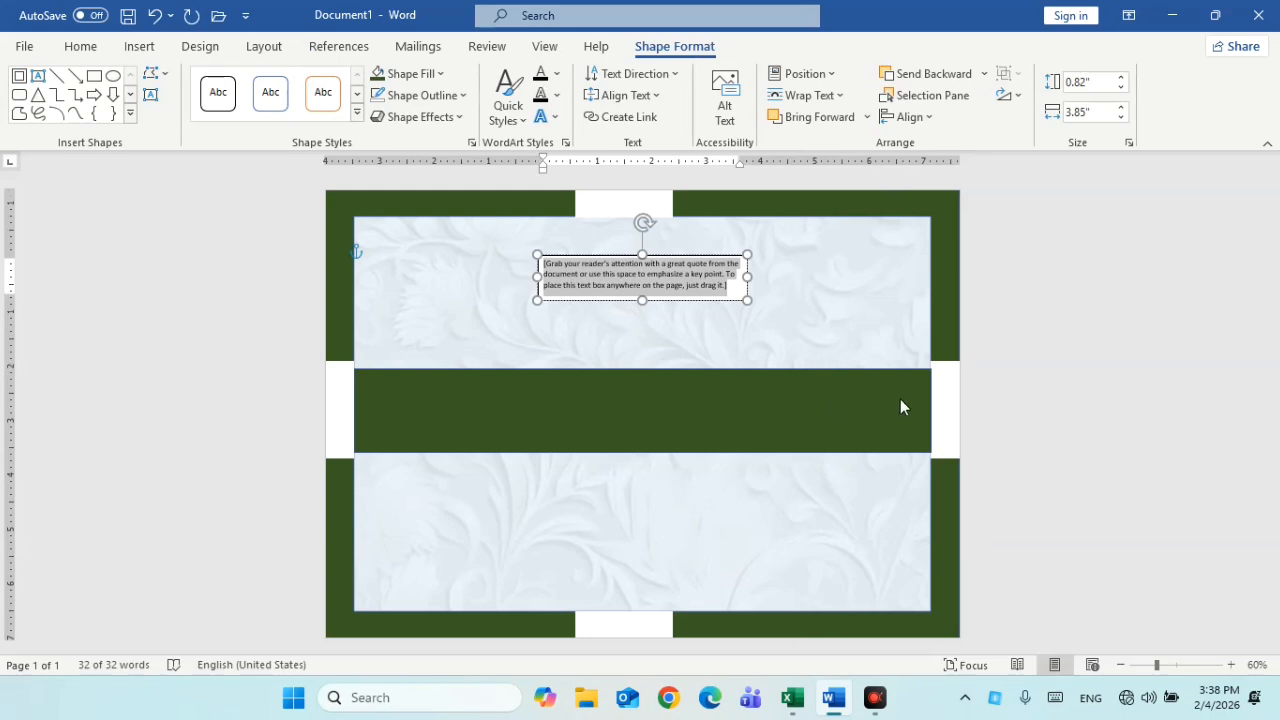
{"action": "type", "text": "ca"}
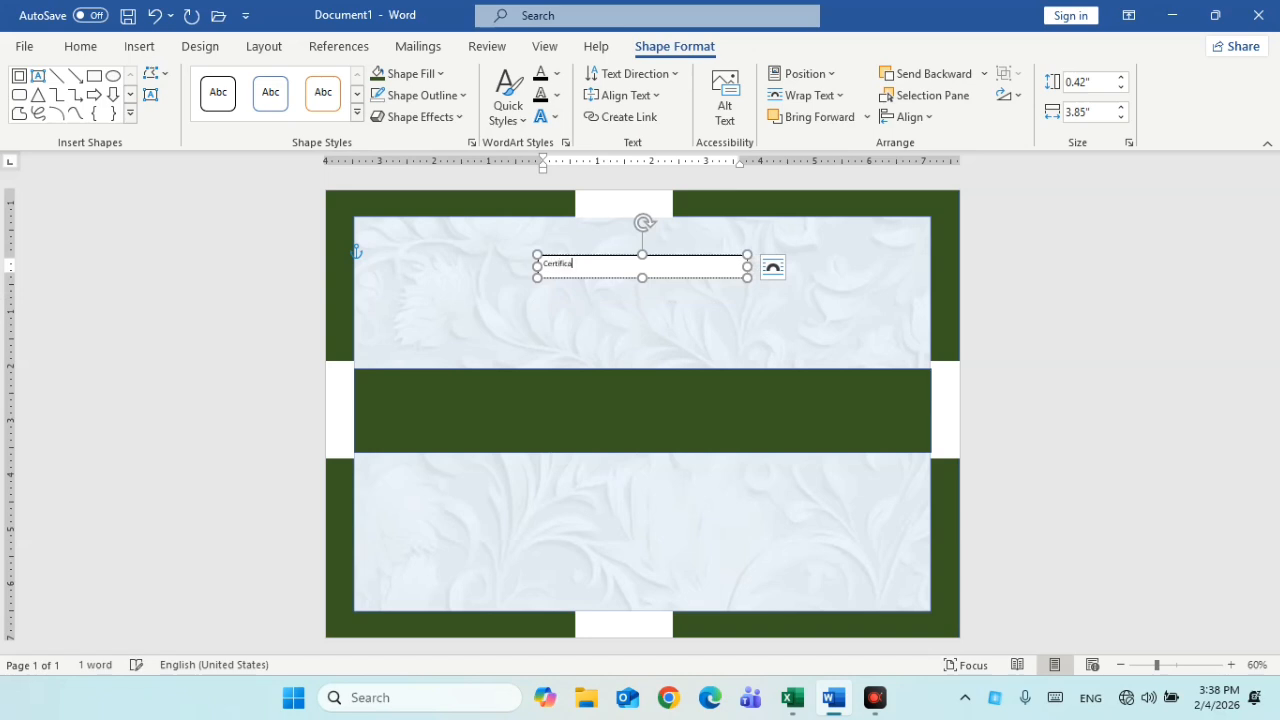
{"action": "type", "text": "ertificate of "}
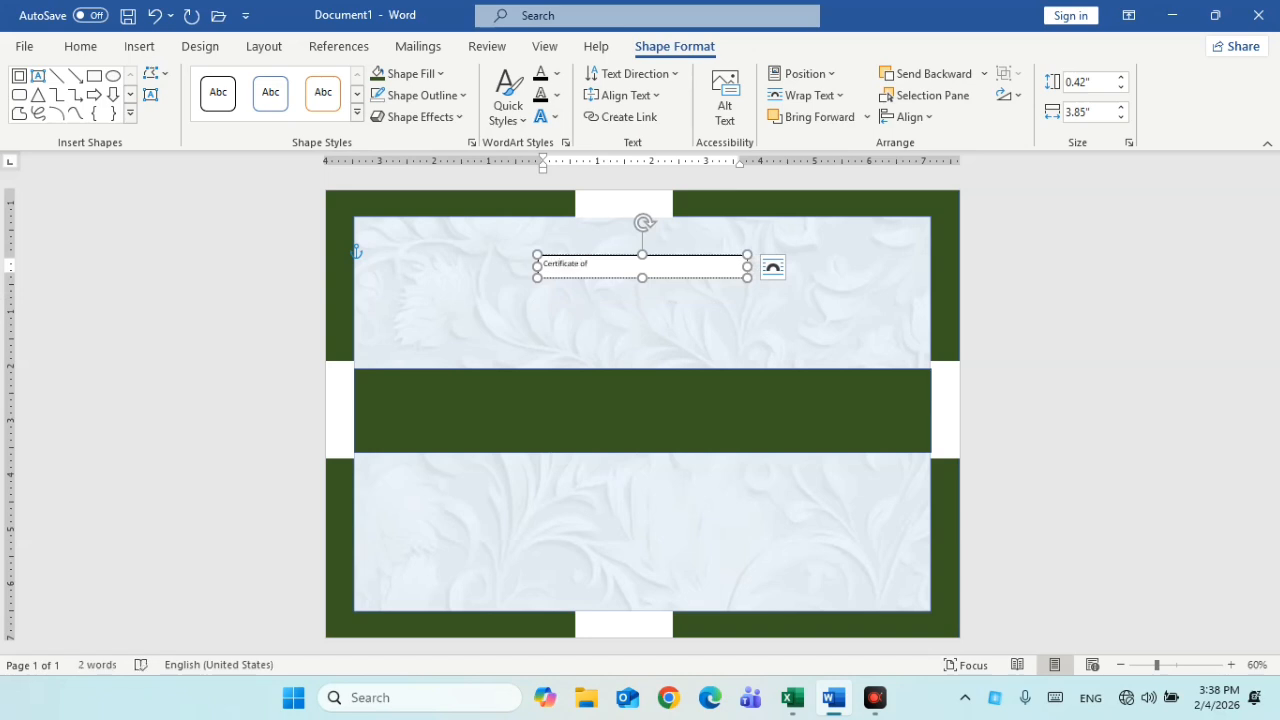
{"action": "type", "text": "Appreciation"}
{"action": "key", "text": "ctrl+a"}
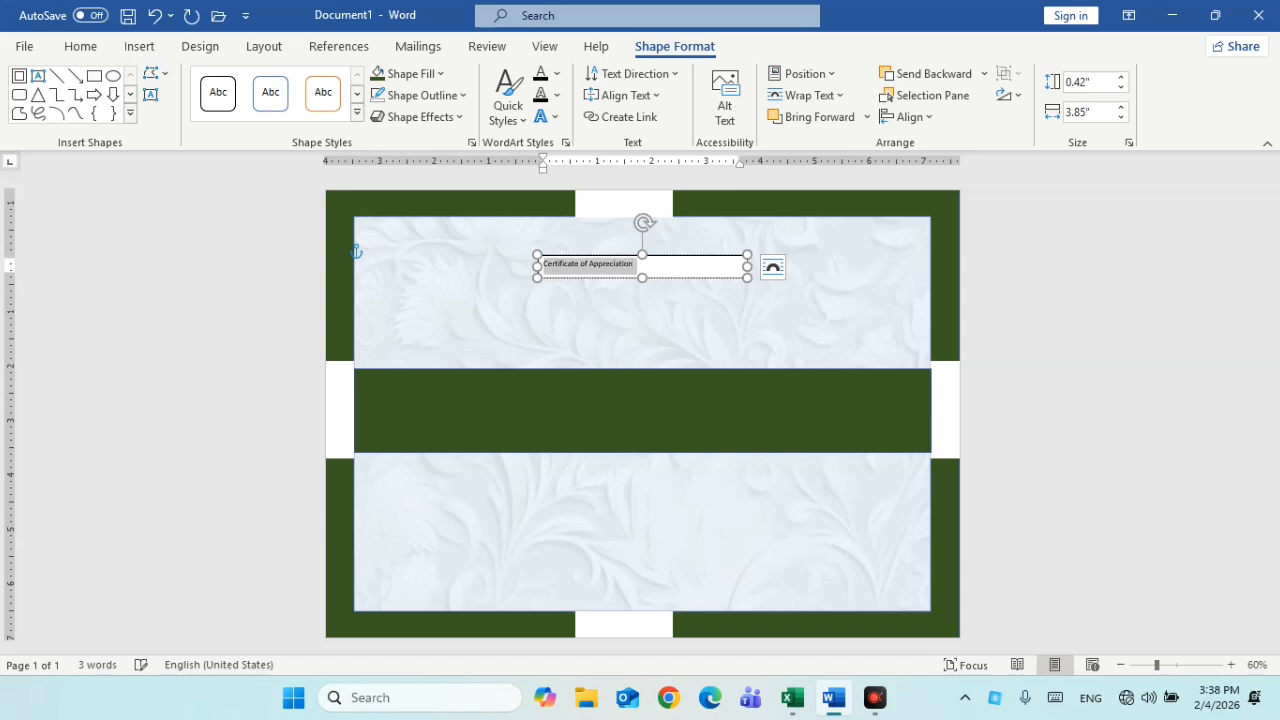
Set the title in Algerian, grow it to 28 pt, and widen the box to 5.95"
{"action": "left_click", "coordinate": [95, 47]}
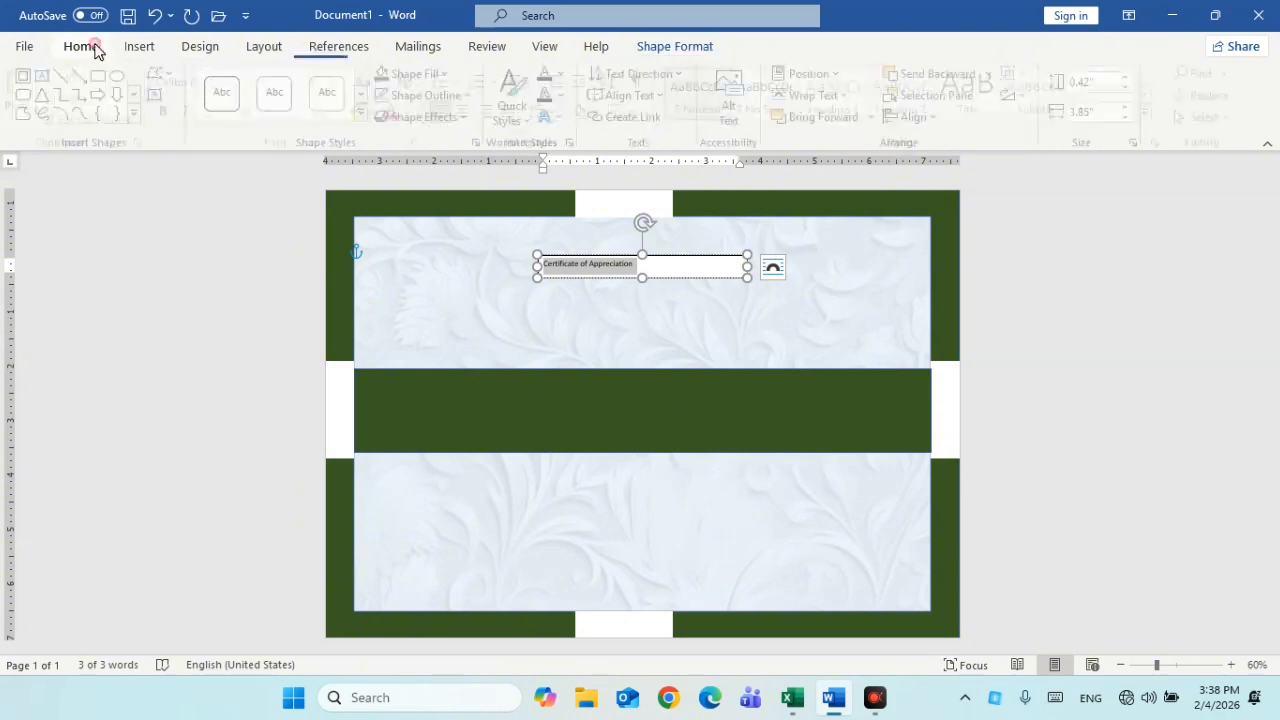
{"action": "left_click", "coordinate": [259, 82]}
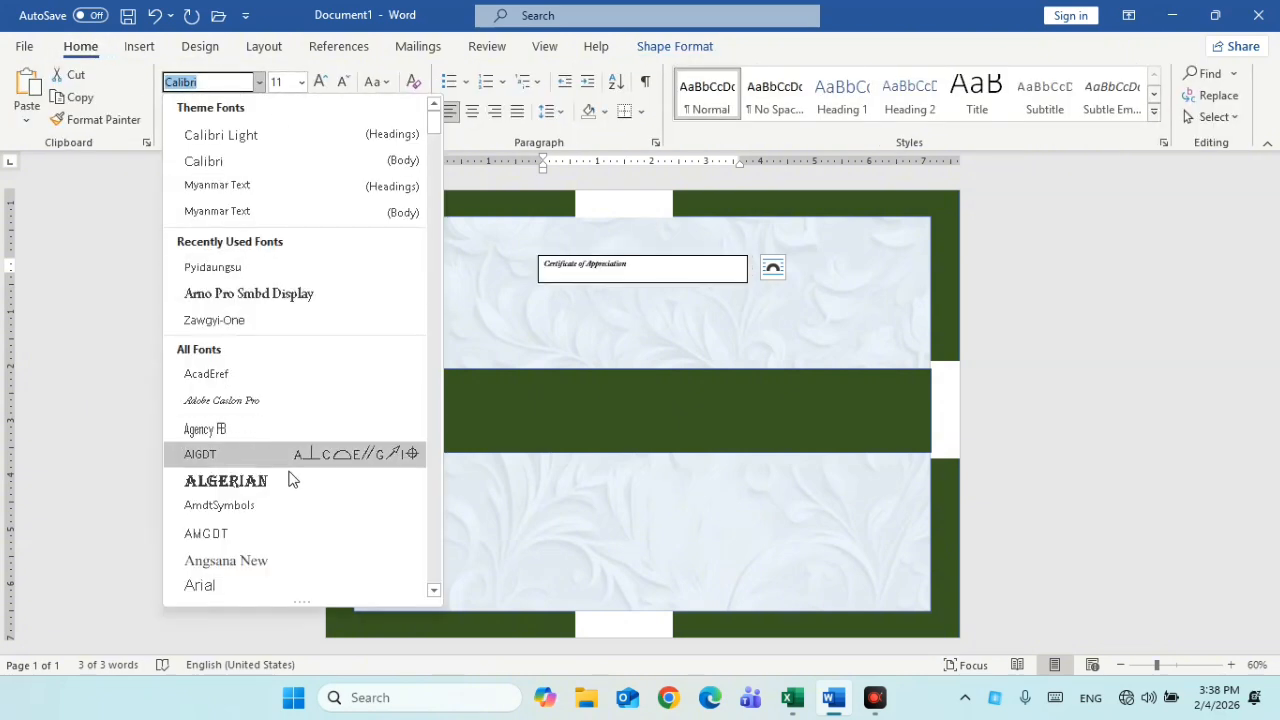
{"action": "key", "text": "Escape"}
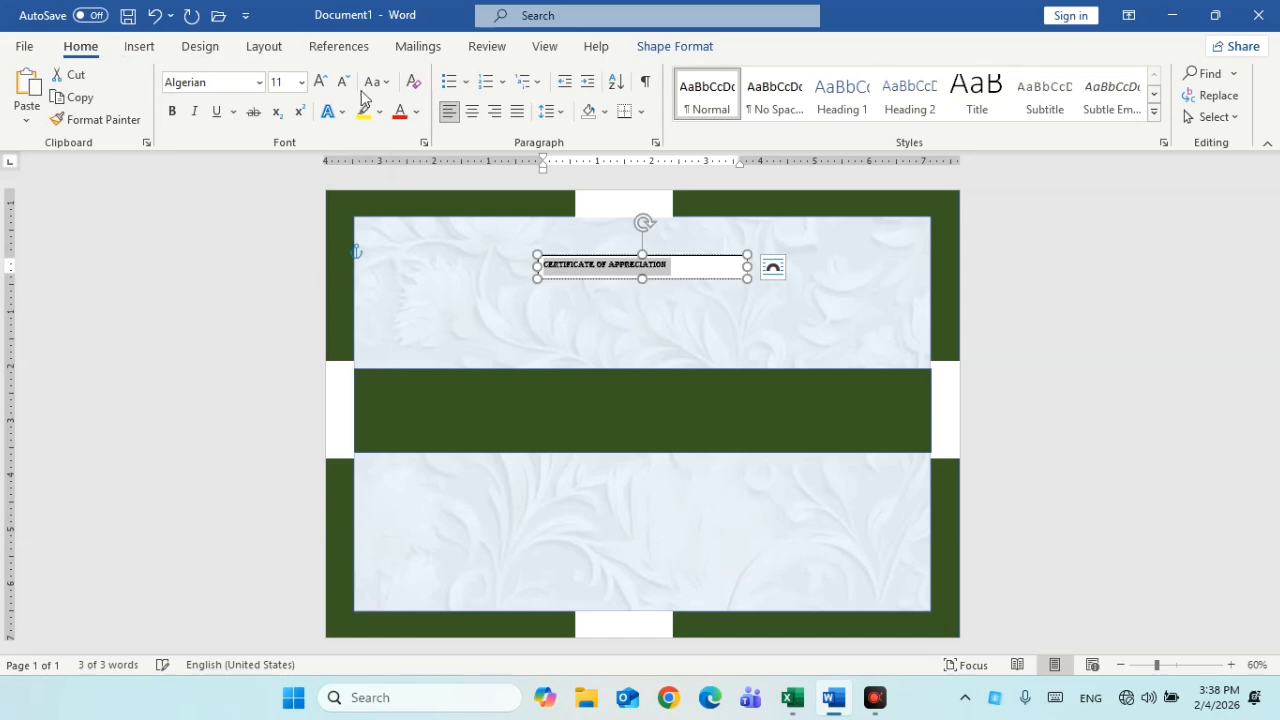
{"action": "left_click", "coordinate": [321, 83]}
{"action": "left_click", "coordinate": [321, 83]}
{"action": "left_click", "coordinate": [321, 83]}
{"action": "left_click", "coordinate": [321, 83]}
{"action": "left_click", "coordinate": [321, 83]}
{"action": "left_click", "coordinate": [321, 83]}
{"action": "left_click", "coordinate": [321, 83]}
{"action": "left_click", "coordinate": [321, 83]}
{"action": "left_click", "coordinate": [321, 83]}
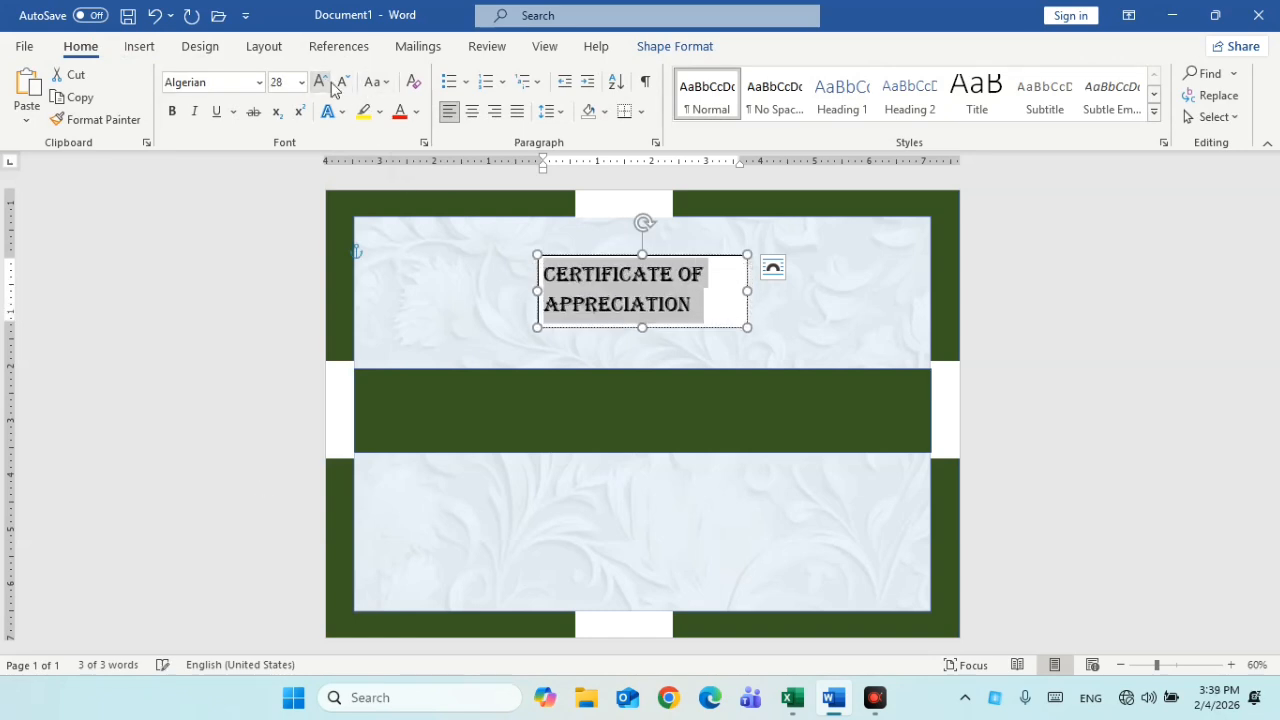
{"action": "mouse_move", "coordinate": [747, 289]}
{"action": "left_mouse_down"}
{"action": "mouse_move", "coordinate": [854, 291]}
{"action": "mouse_move", "coordinate": [713, 274]}
{"action": "mouse_move", "coordinate": [740, 276]}
{"action": "left_mouse_up"}
Remove the title box's fill and outline so the background shows through
{"action": "left_click", "coordinate": [703, 52]}
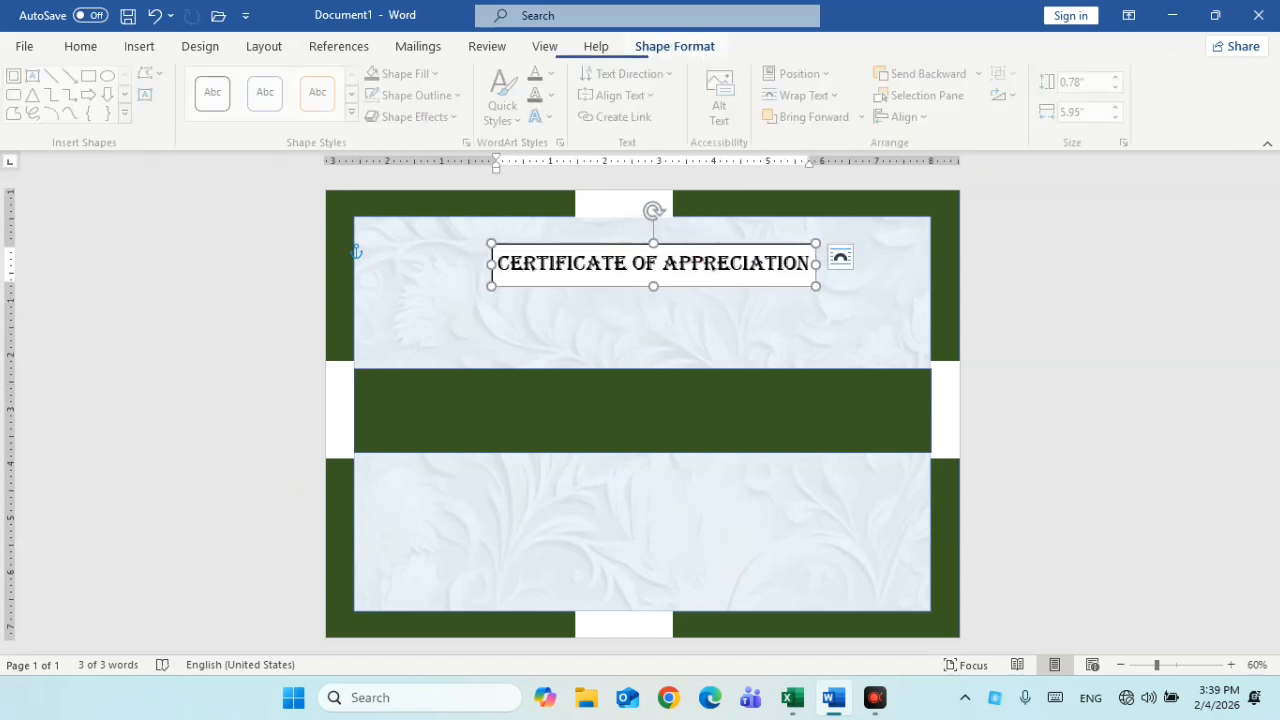
{"action": "left_click", "coordinate": [408, 73]}
{"action": "left_click", "coordinate": [419, 280]}
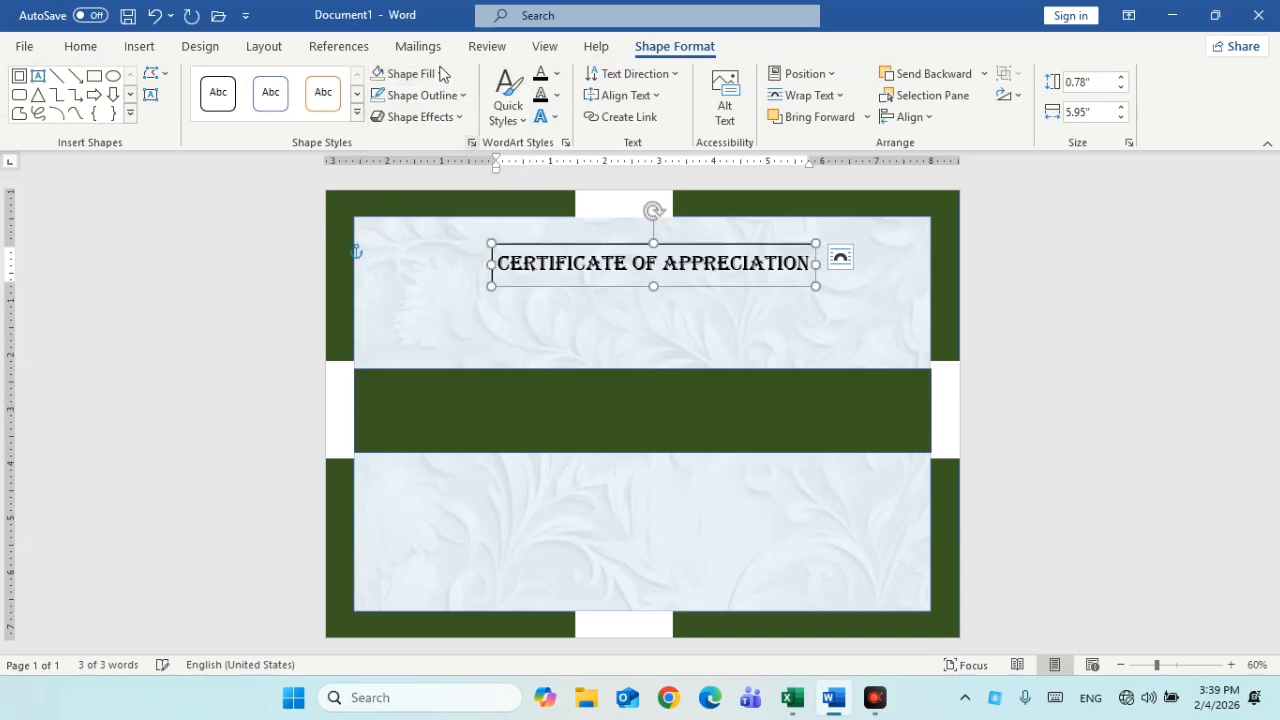
{"action": "left_click", "coordinate": [452, 95]}
{"action": "left_click", "coordinate": [492, 301]}
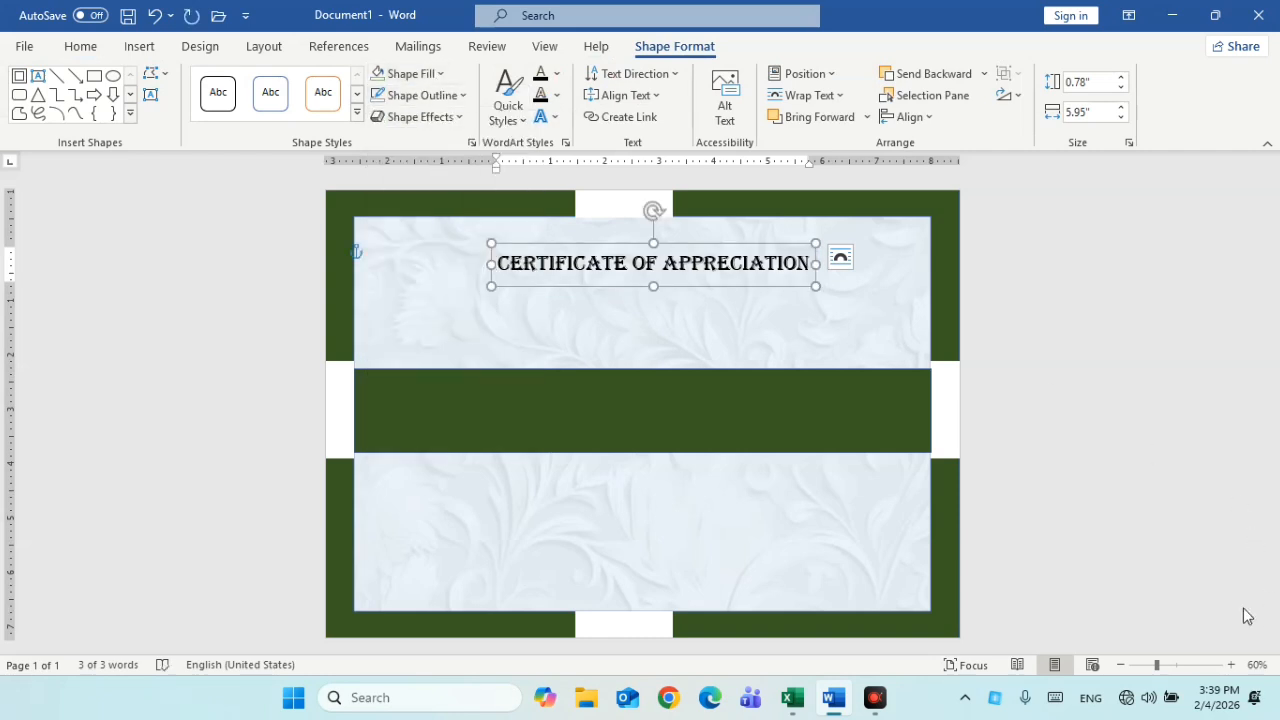
{"action": "left_click", "coordinate": [974, 611]}
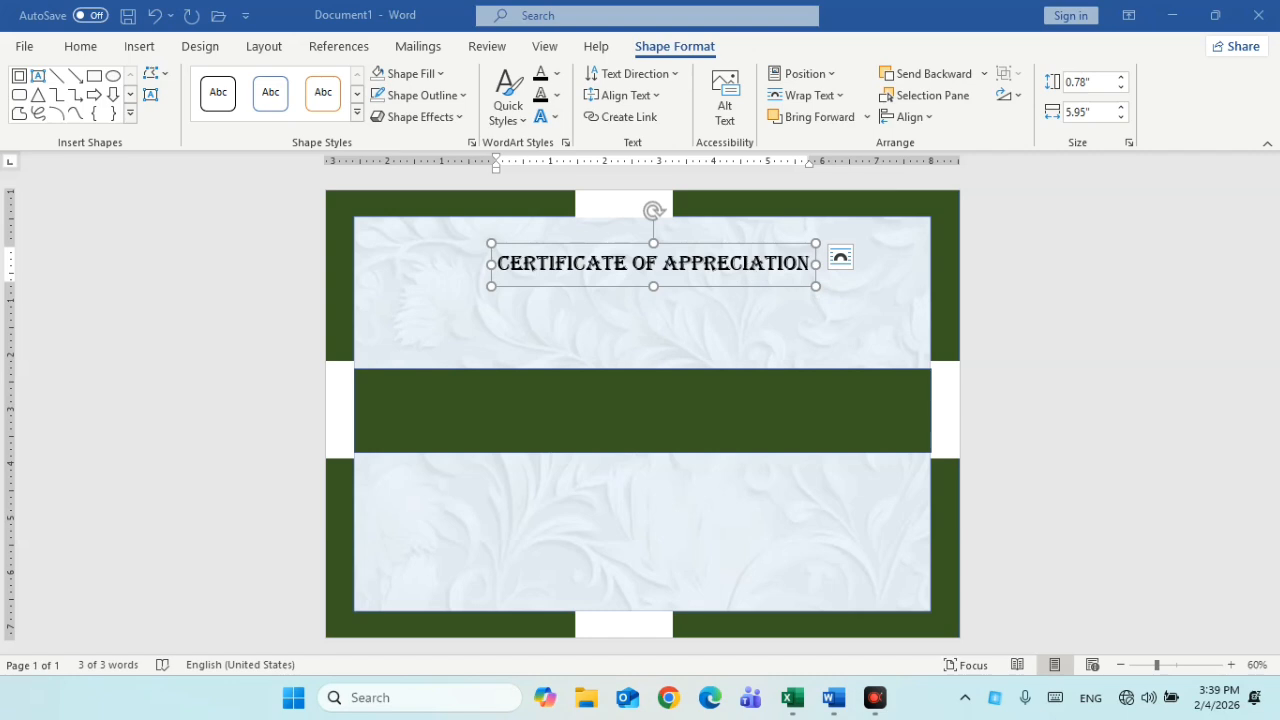
{"action": "left_click", "coordinate": [726, 286]}
{"action": "key", "text": "ctrl+z"}
{"action": "key", "text": "ctrl+y"}
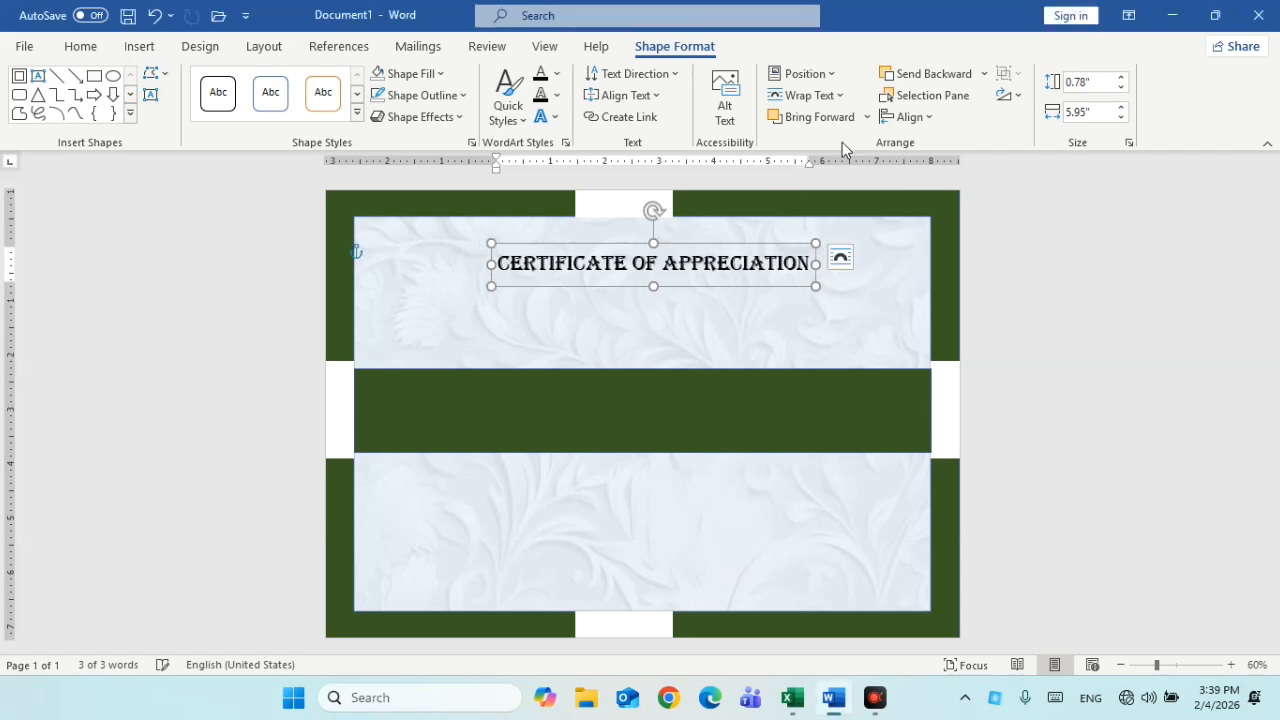
Float the title box in front of text and position it centred near the panel top
{"action": "left_click", "coordinate": [840, 96]}
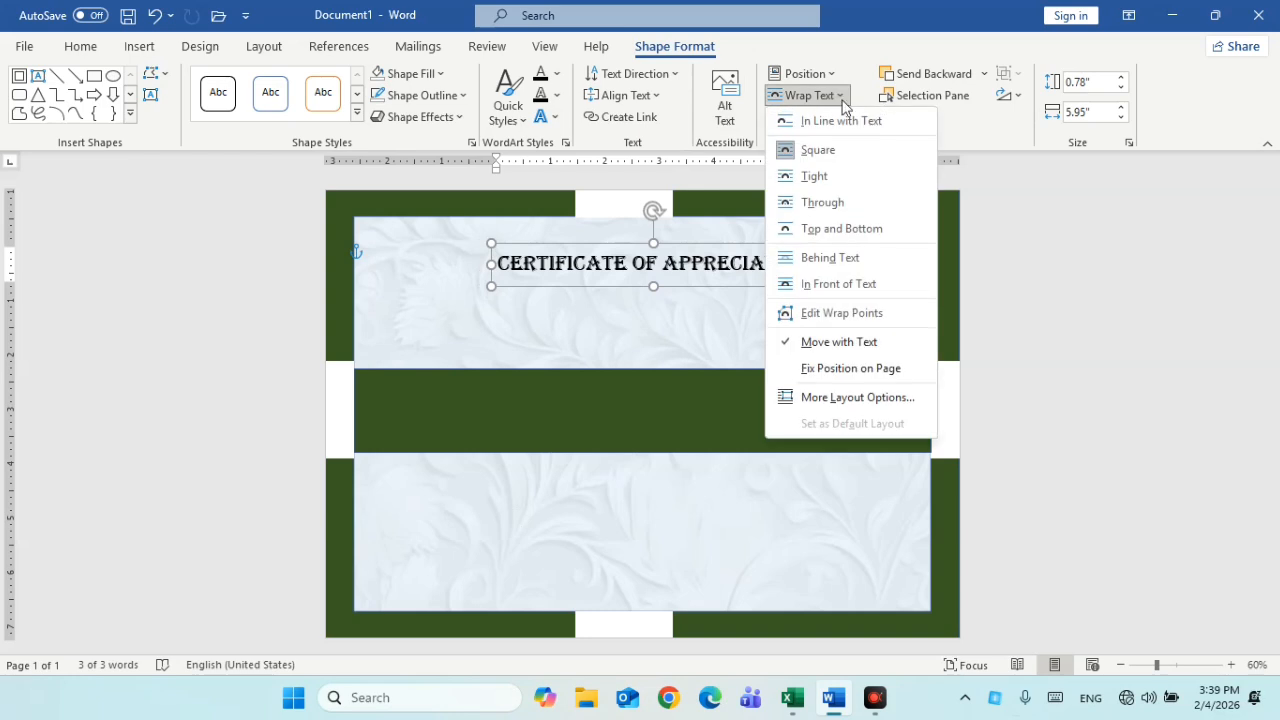
{"action": "left_click", "coordinate": [838, 284]}
{"action": "left_click_drag", "start_coordinate": [666, 236], "coordinate": [646, 218]}
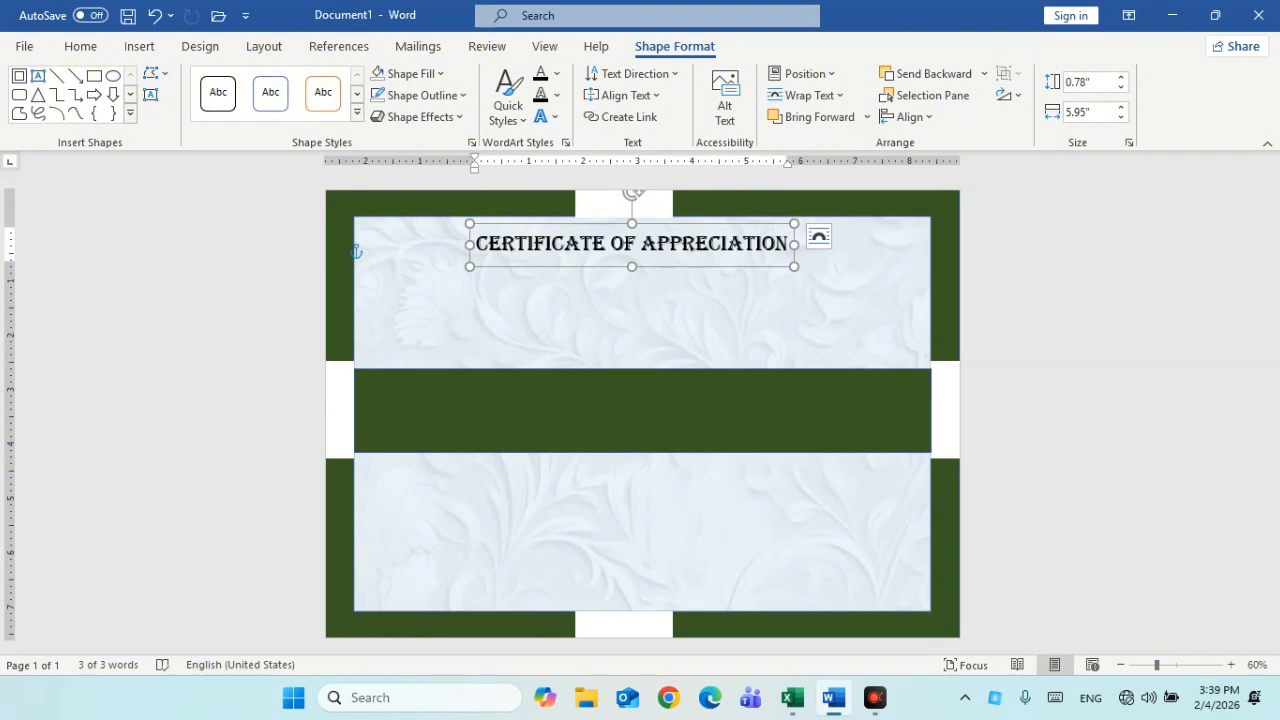
{"action": "key", "text": "Down"}
{"action": "key", "text": "Down"}
{"action": "key", "text": "Down"}
{"action": "key", "text": "Down"}
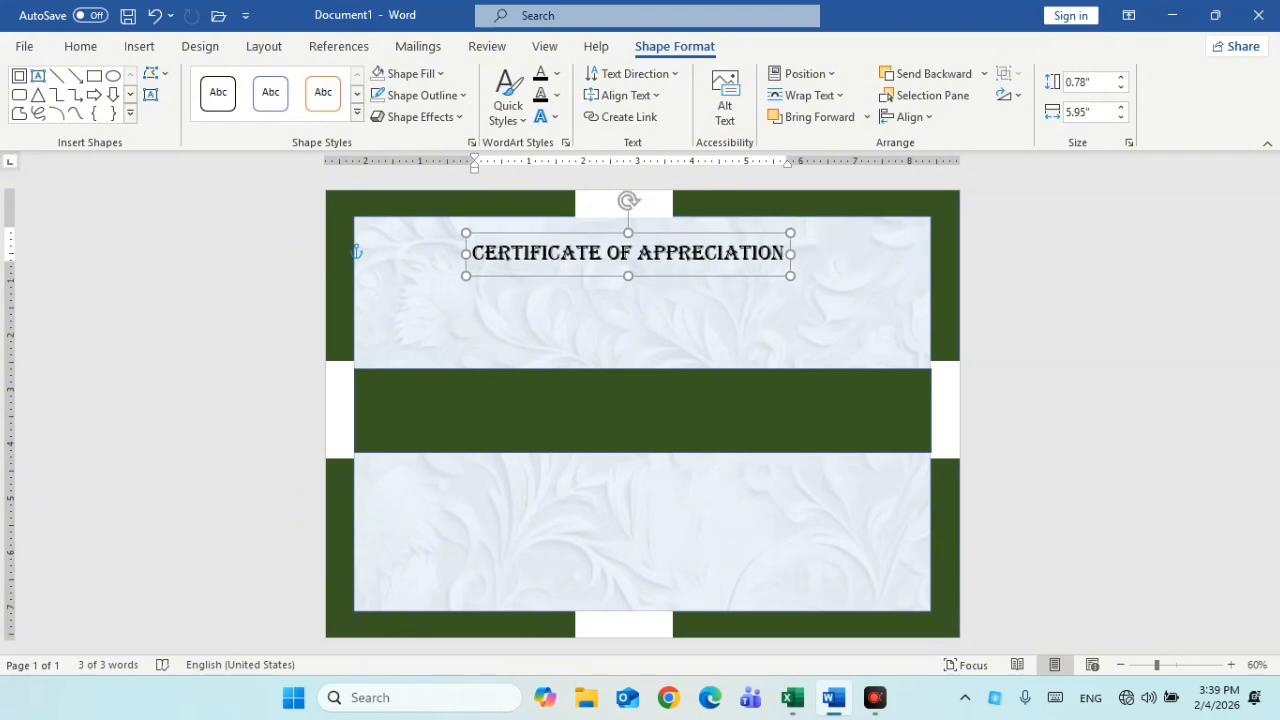
Duplicate the CERTIFICATE OF APPRECIATION text box and place the copy just below the title
{"action": "left_click", "coordinate": [139, 46]}
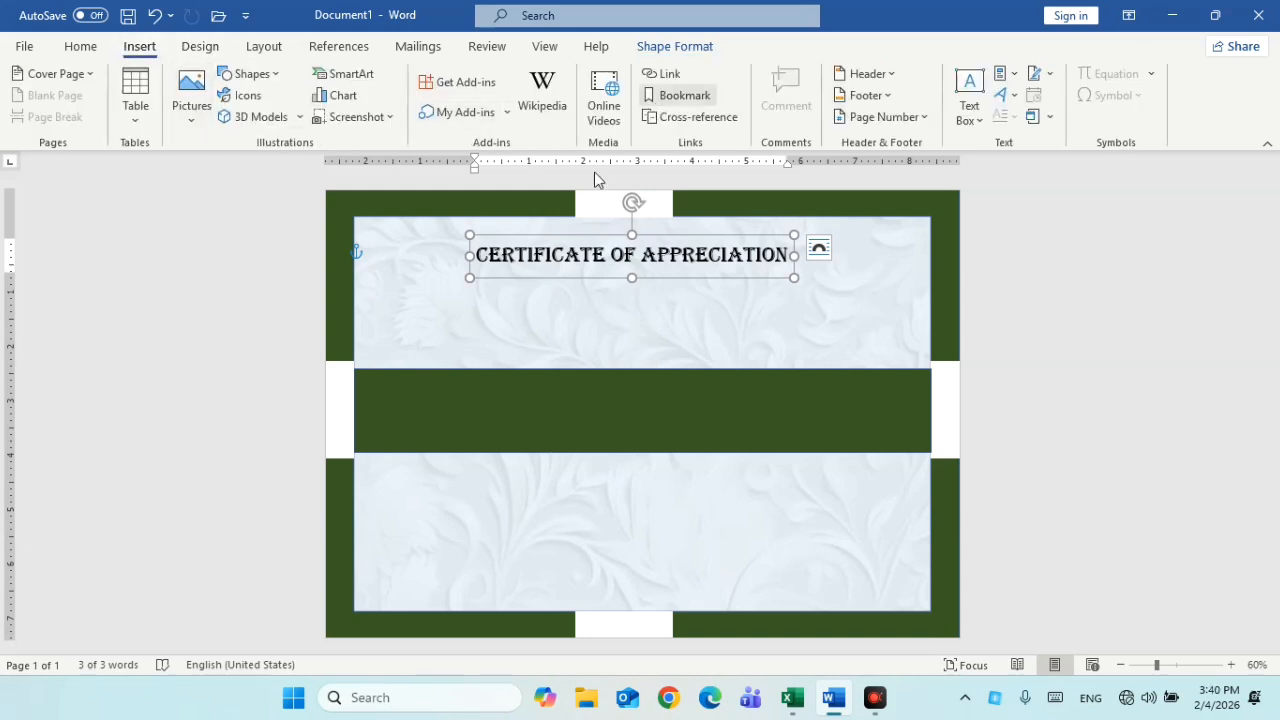
{"action": "left_click", "coordinate": [682, 267]}
{"action": "left_click", "coordinate": [683, 263]}
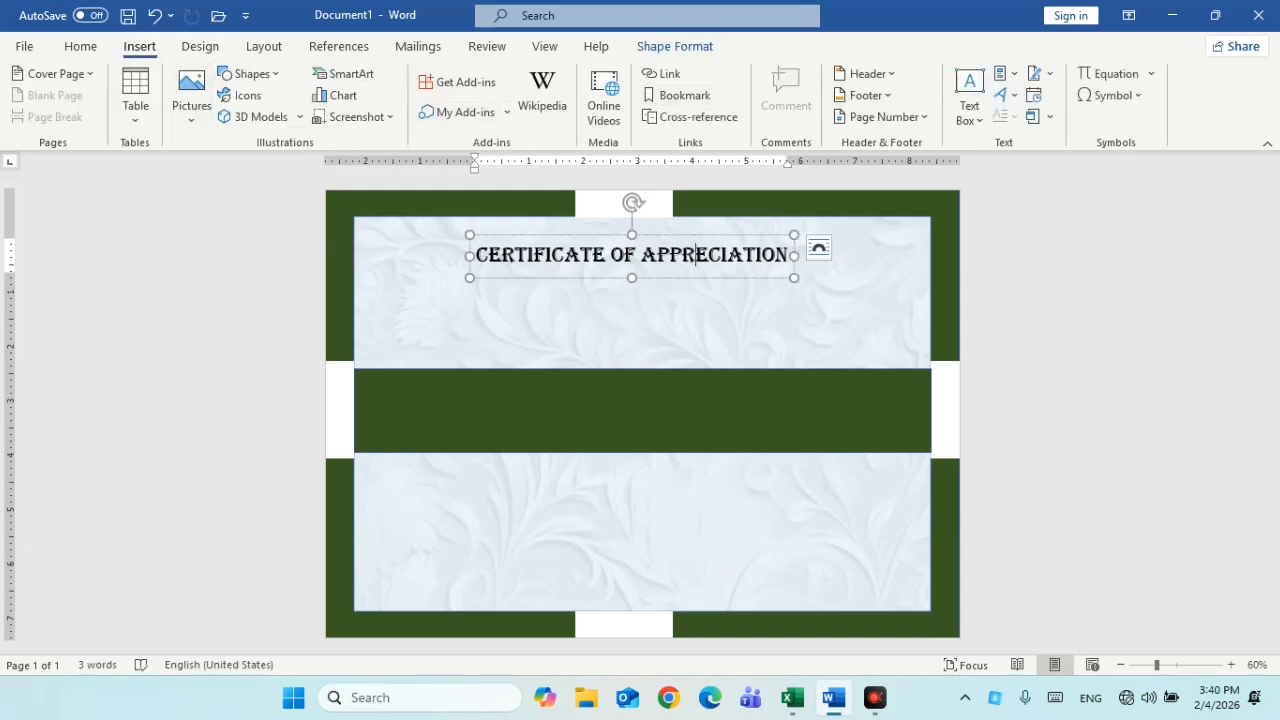
{"action": "key", "text": "ctrl+c"}
{"action": "key", "text": "ctrl+v"}
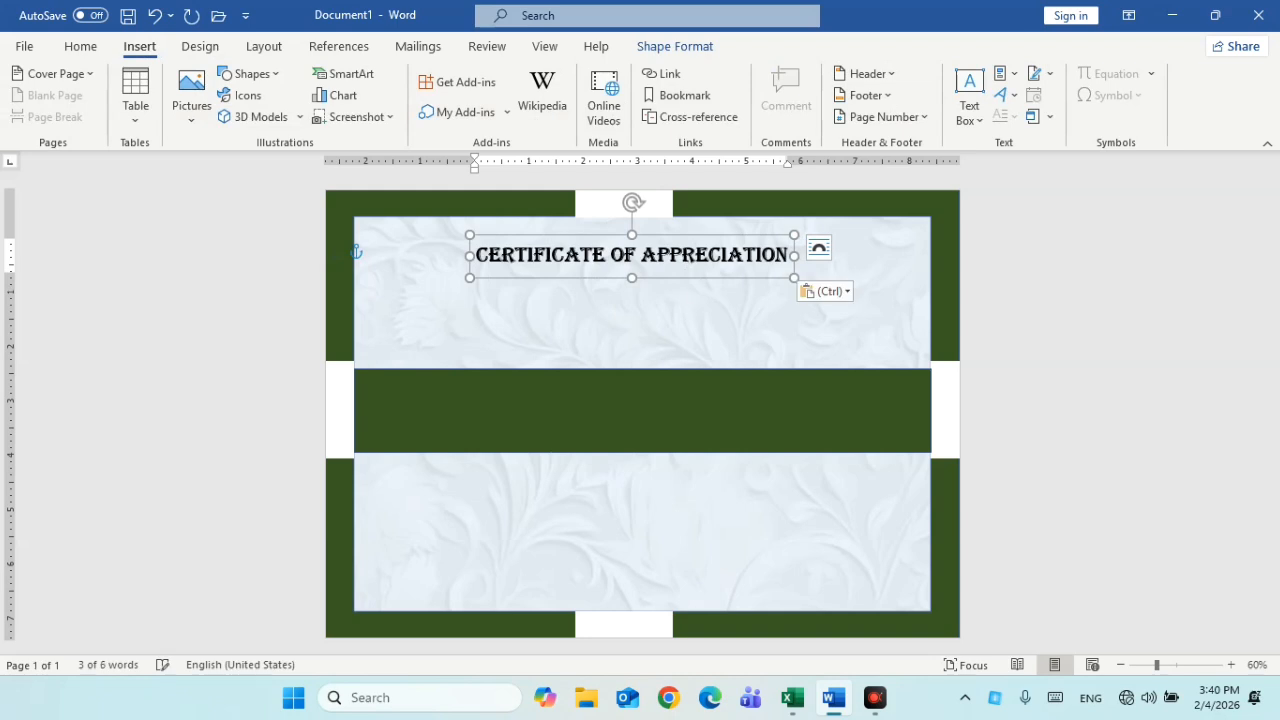
{"action": "mouse_move", "coordinate": [692, 291]}
{"action": "left_mouse_down"}
{"action": "mouse_move", "coordinate": [694, 400]}
{"action": "mouse_move", "coordinate": [702, 311]}
{"action": "left_mouse_up"}
{"action": "left_click", "coordinate": [653, 310]}
Replace the copy's text with 'This certificate is Gately presented to' and the recipient's name
{"action": "key", "text": "ctrl+a"}
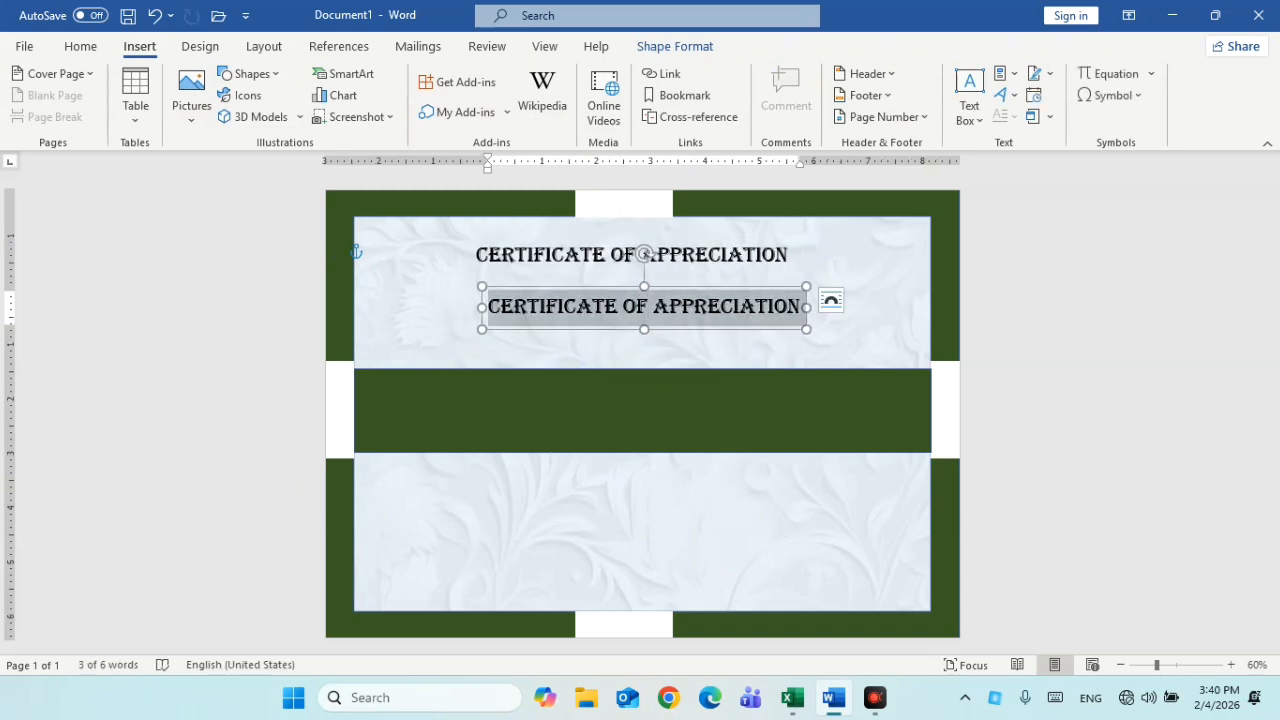
{"action": "type", "text": "THIS C"}
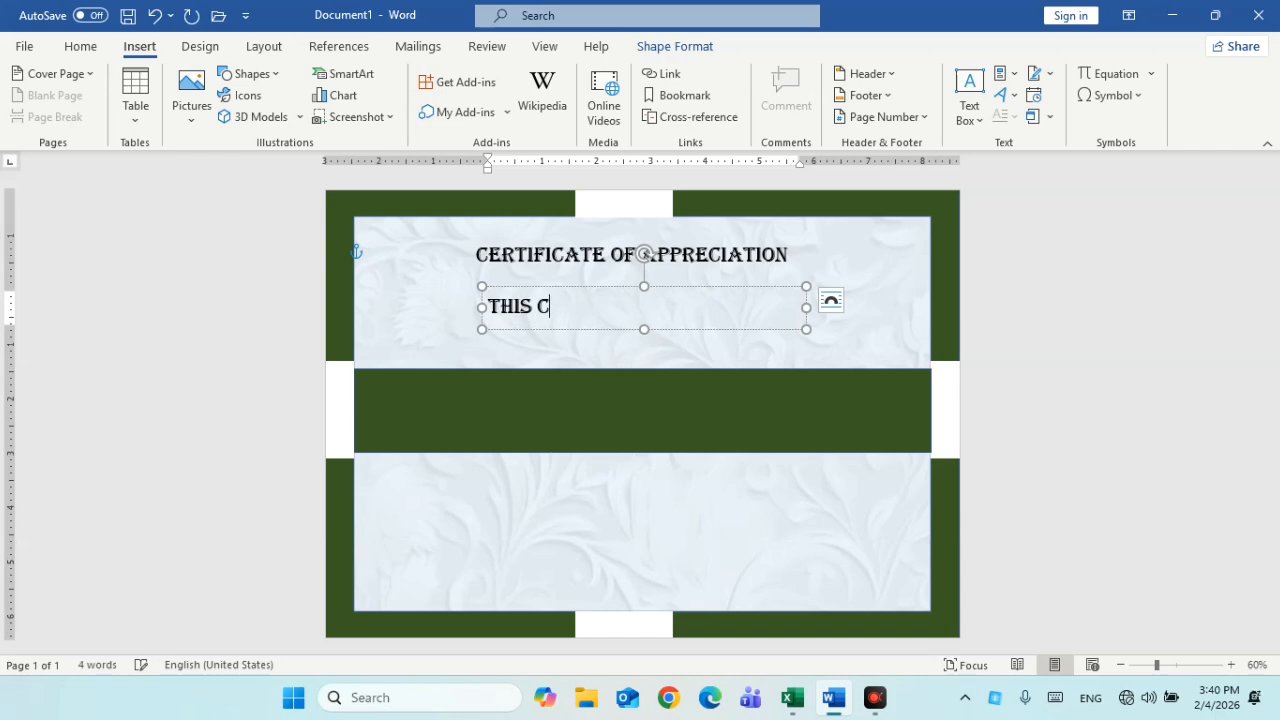
{"action": "type", "text": "ERTIFICA"}
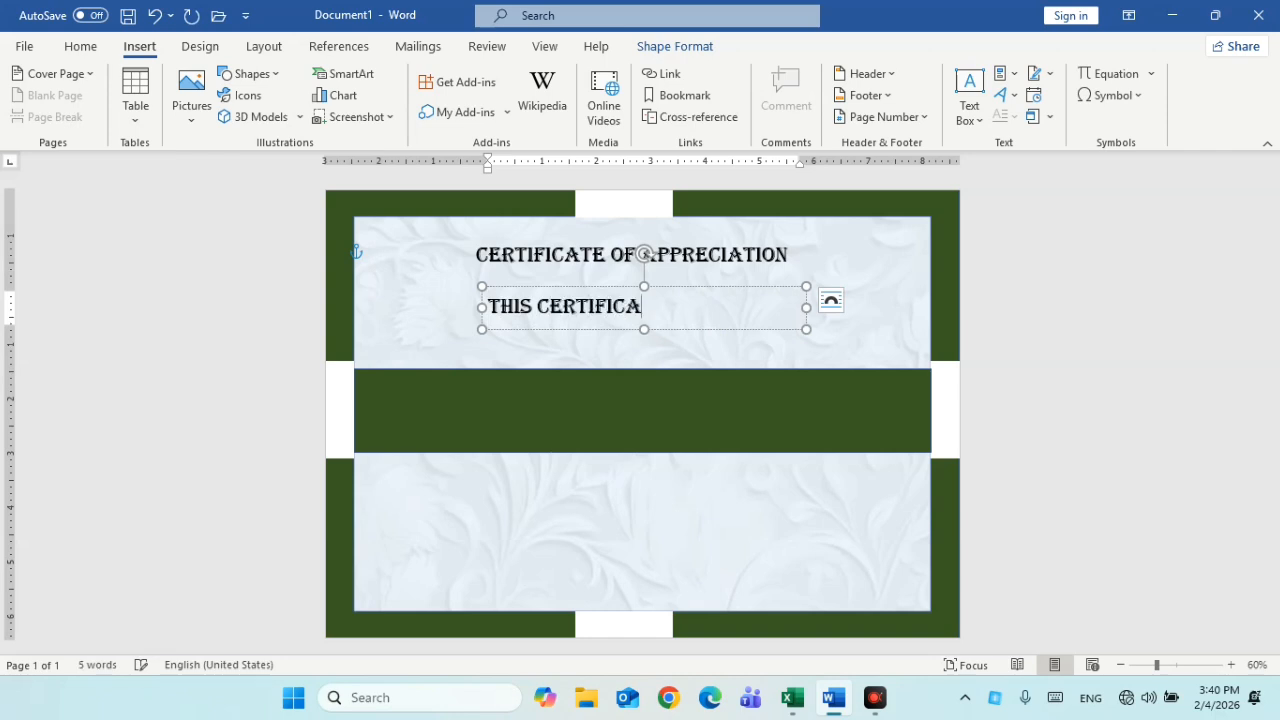
{"action": "type", "text": "TE IS G"}
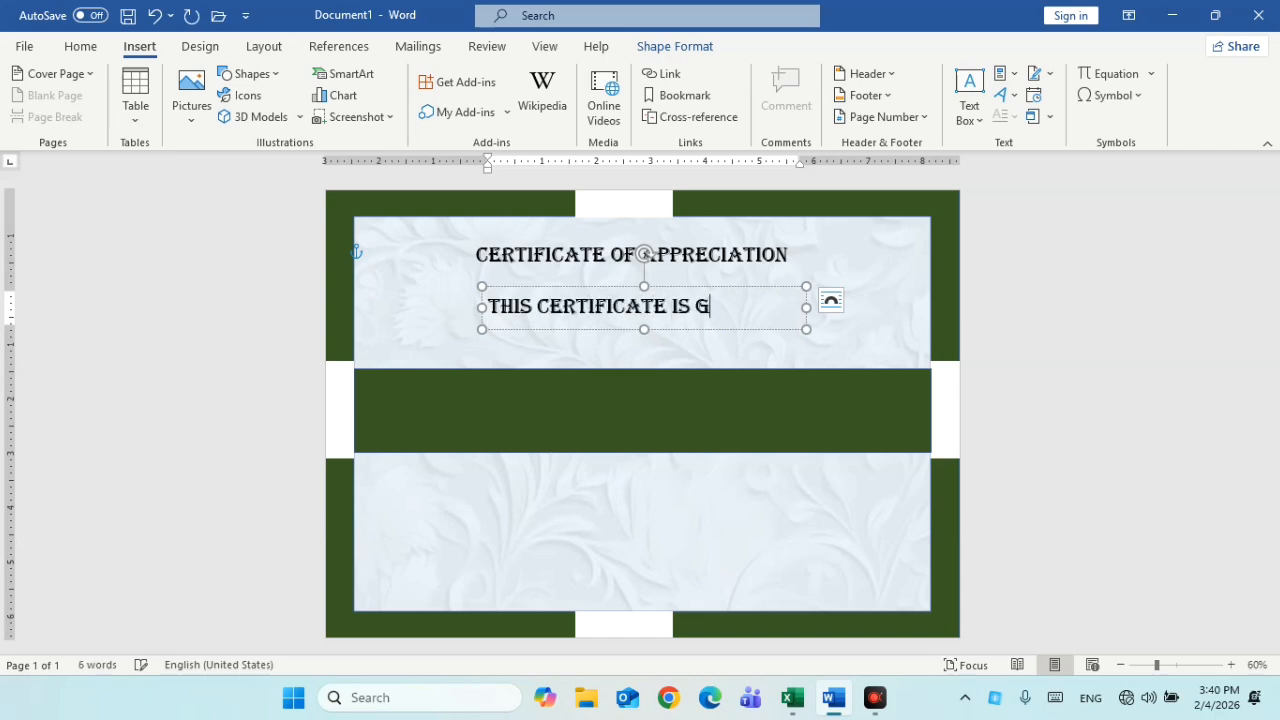
{"action": "type", "text": "REATELY"}
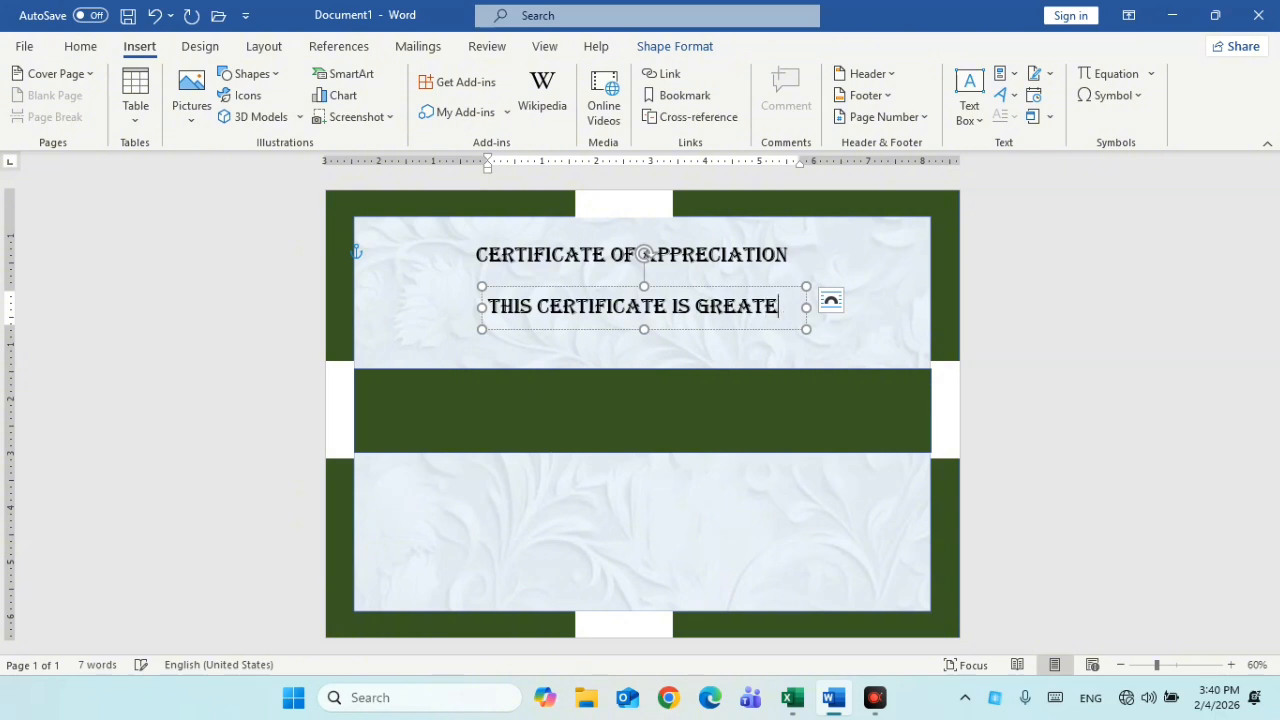
{"action": "key", "text": "BackSpace"}
{"action": "key", "text": "BackSpace"}
{"action": "key", "text": "BackSpace"}
{"action": "key", "text": "BackSpace"}
{"action": "key", "text": "BackSpace"}
{"action": "key", "text": "BackSpace"}
{"action": "key", "text": "BackSpace"}
{"action": "type", "text": "ATELY PRECEN"}
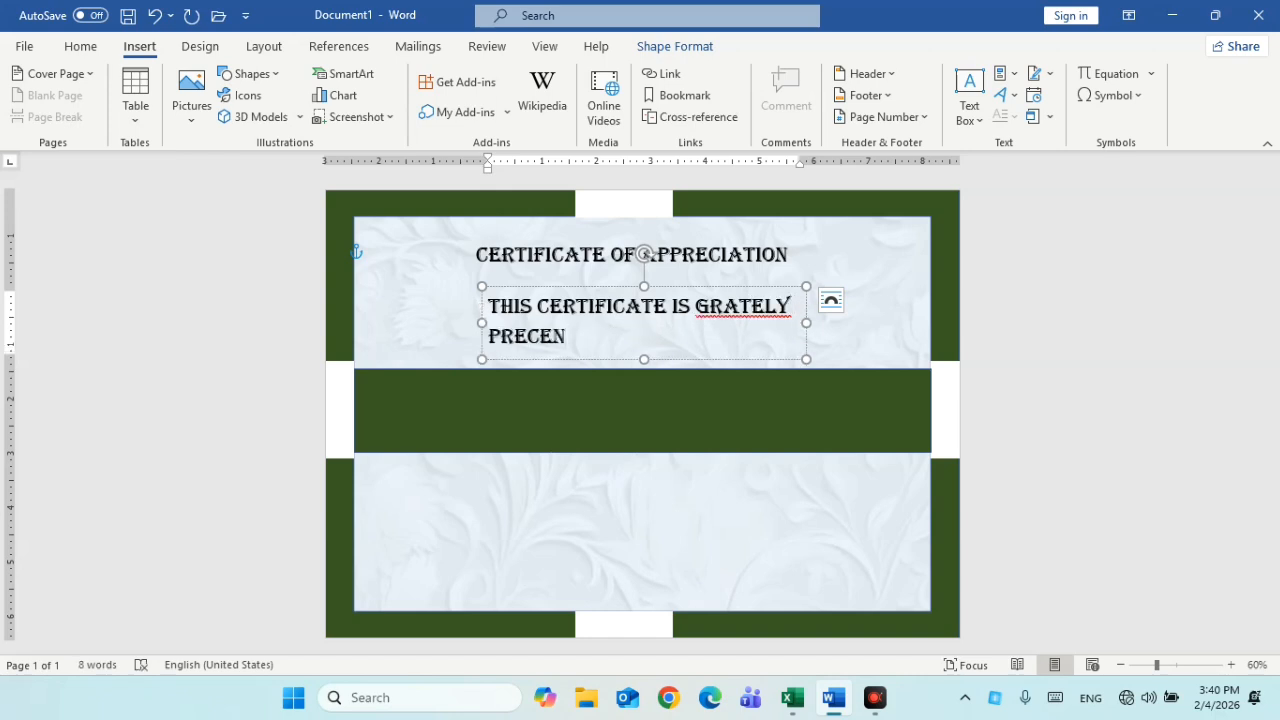
{"action": "type", "text": "TED"}
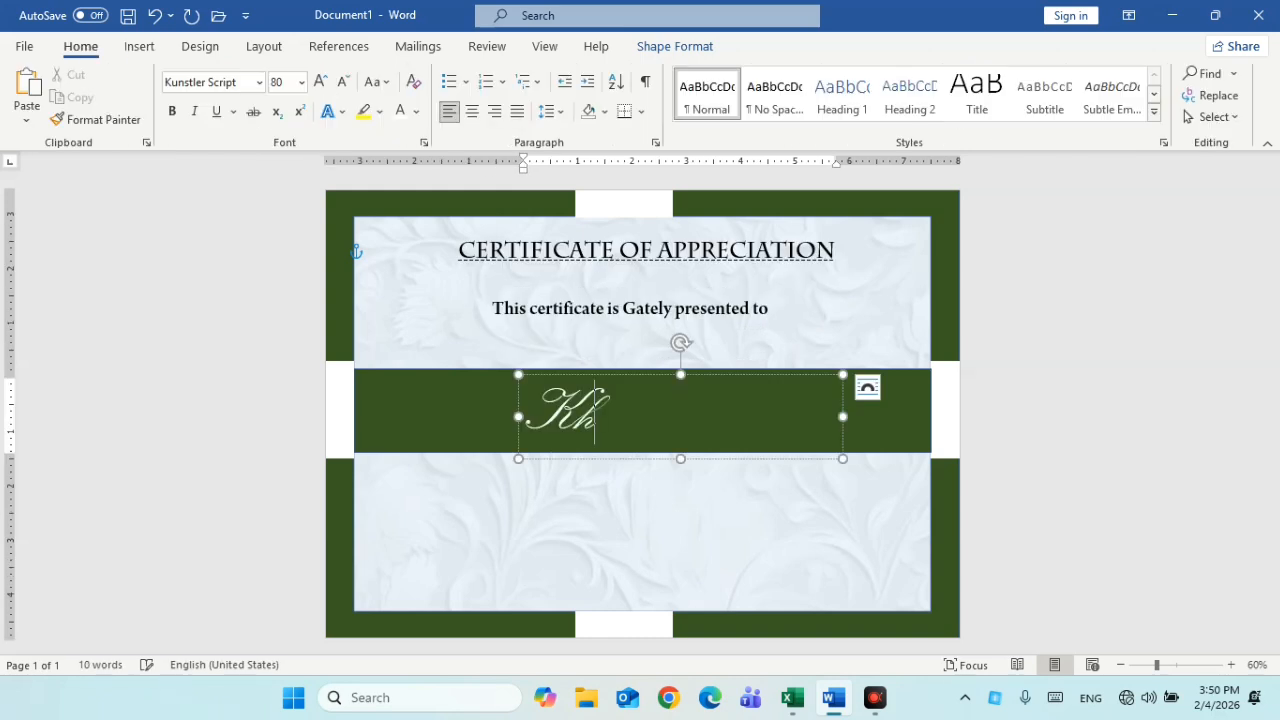
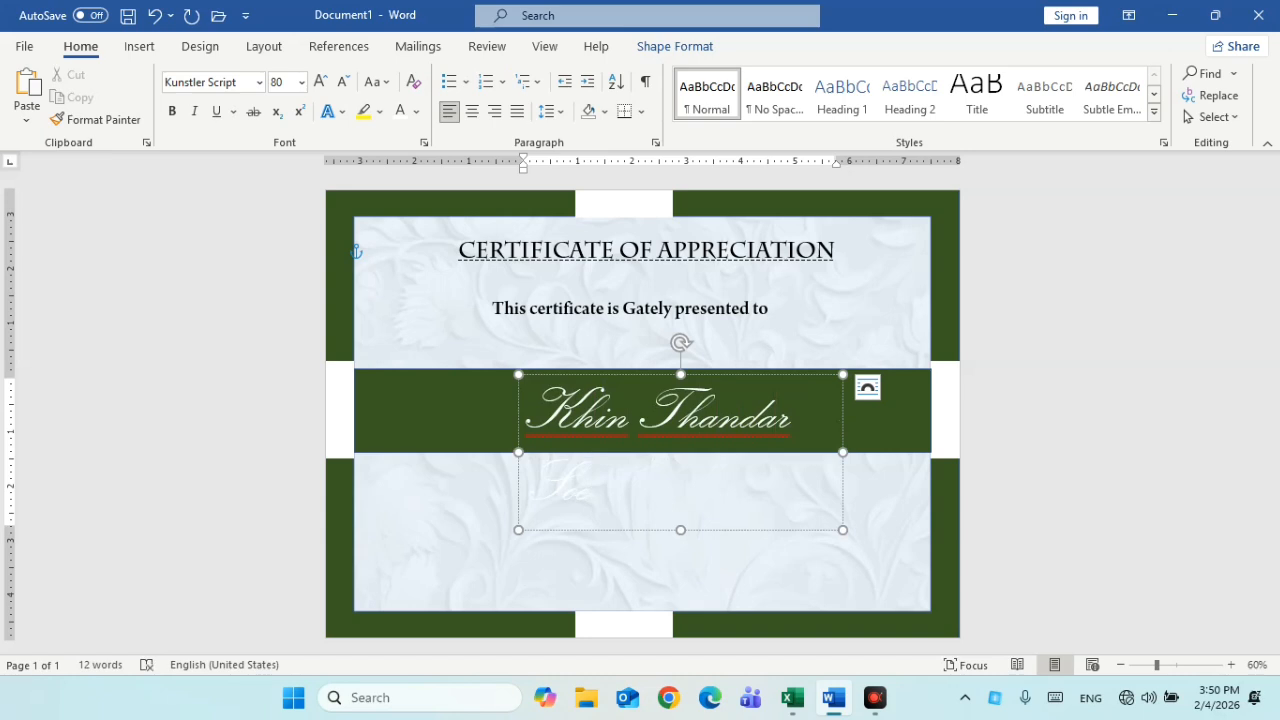
Widen the script name box so the 80 pt name fits one line, then centre it on the green band
{"action": "left_click_drag", "start_coordinate": [518, 452], "coordinate": [439, 452]}
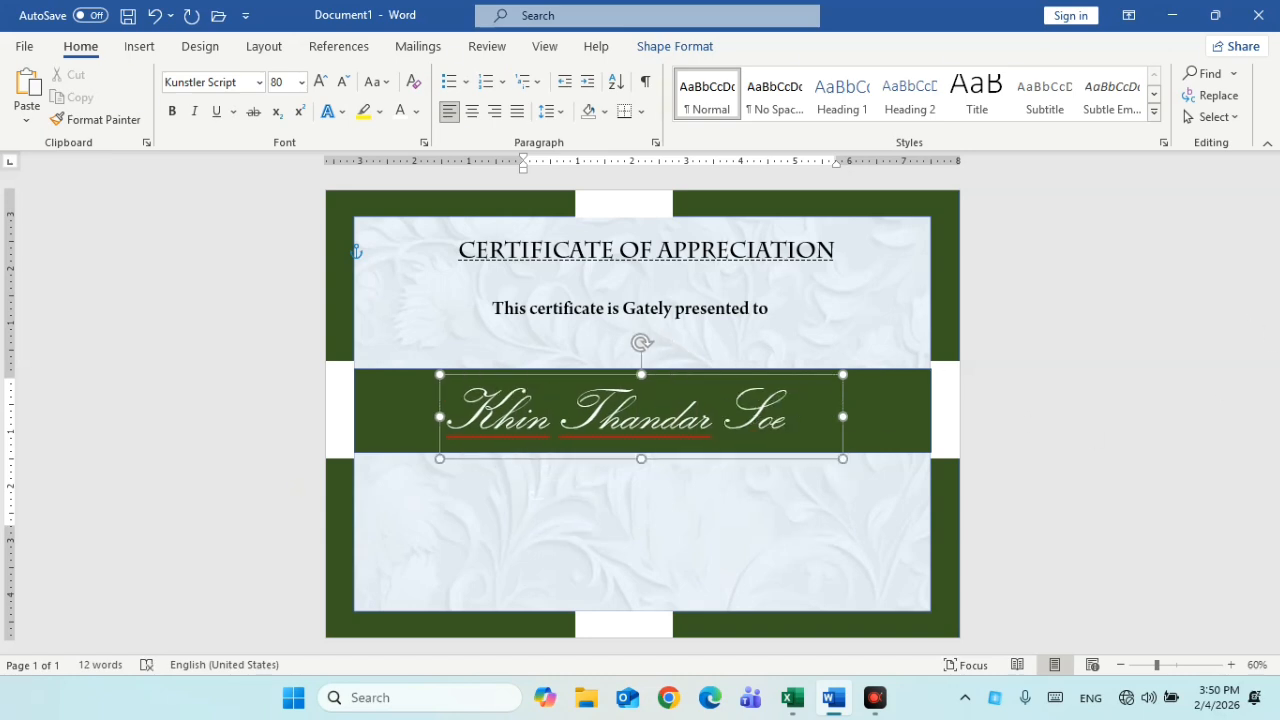
{"action": "left_click_drag", "start_coordinate": [691, 457], "coordinate": [705, 457]}
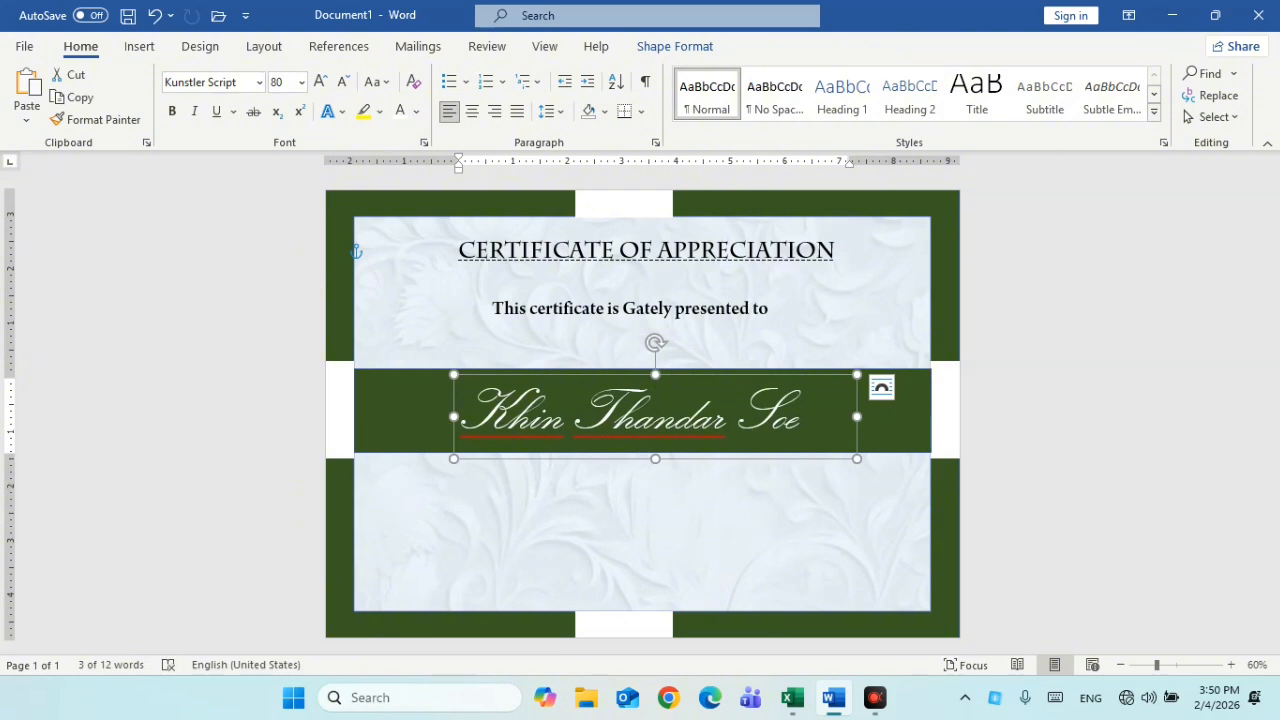
{"action": "left_click_drag", "start_coordinate": [825, 460], "coordinate": [839, 460]}
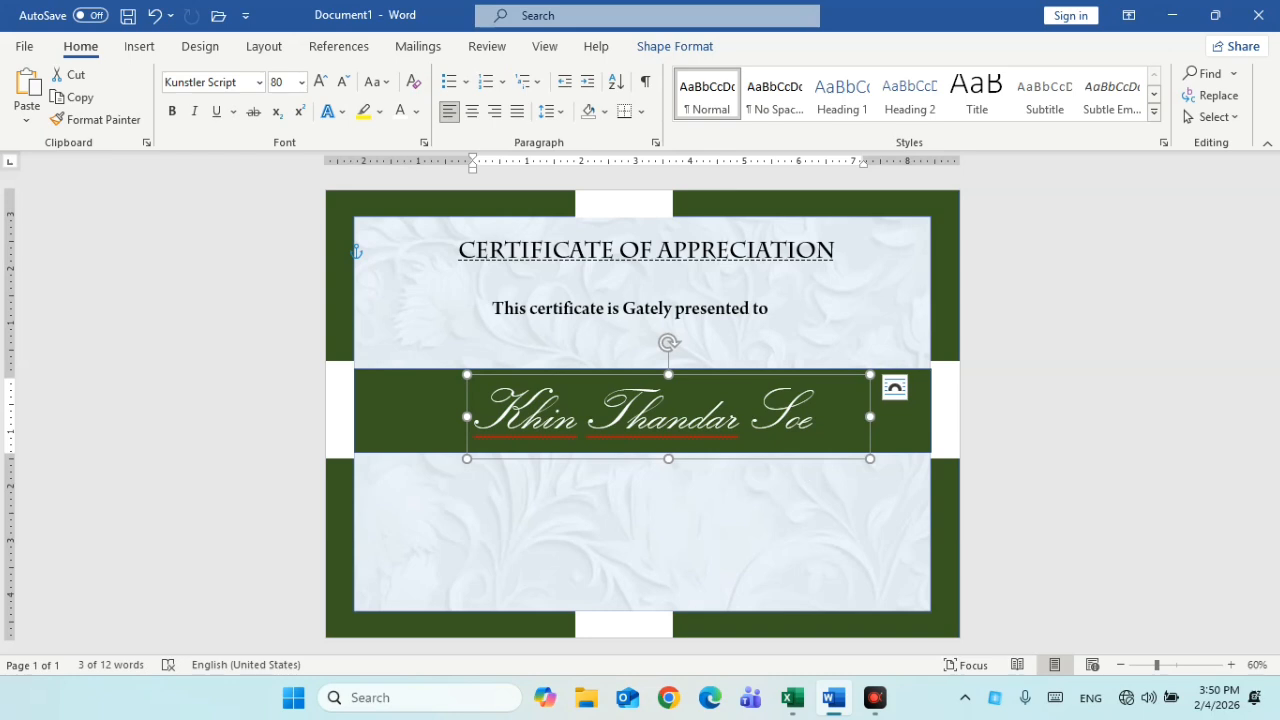
Duplicate the presented-to text box and move the copy below the green name band
{"action": "left_click", "coordinate": [757, 302]}
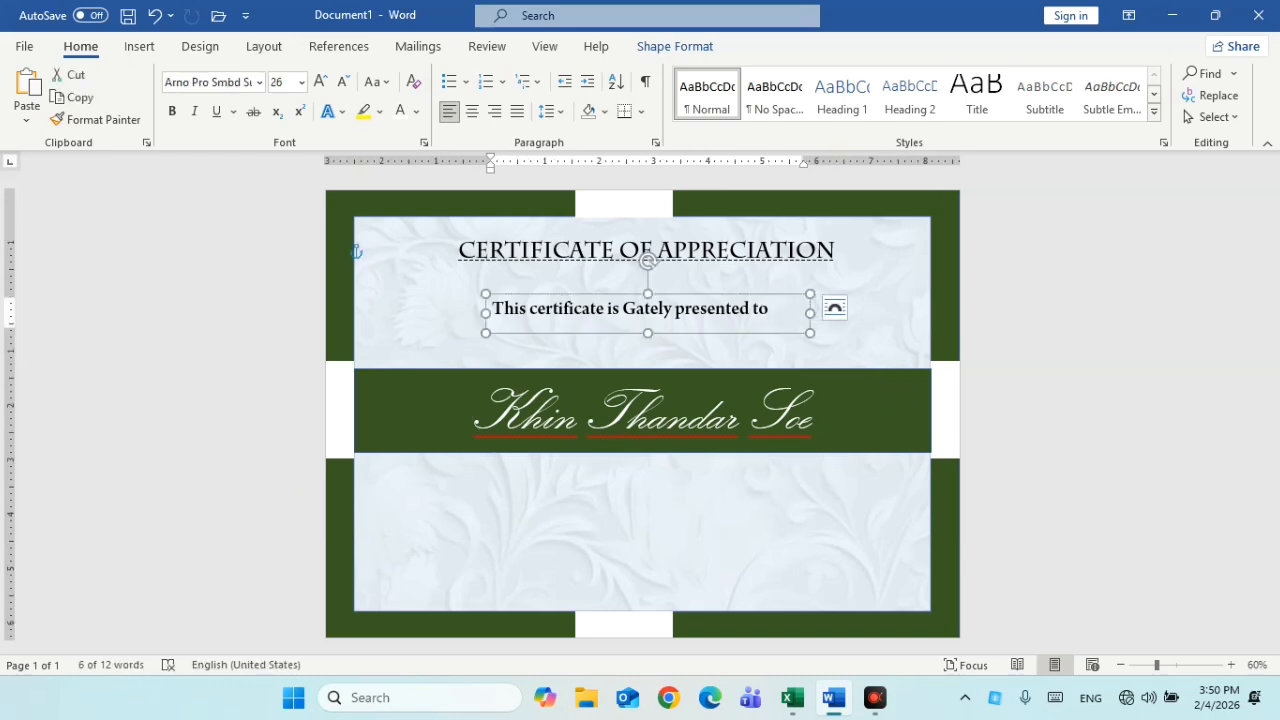
{"action": "key", "text": "ctrl+c"}
{"action": "key", "text": "ctrl+v"}
{"action": "left_click_drag", "start_coordinate": [774, 294], "coordinate": [755, 467]}
Replace its text with 'You're passed and achieved the following application software.' and bullets Microsoft Word, Excel, PowerPoint
{"action": "left_click", "coordinate": [510, 478]}
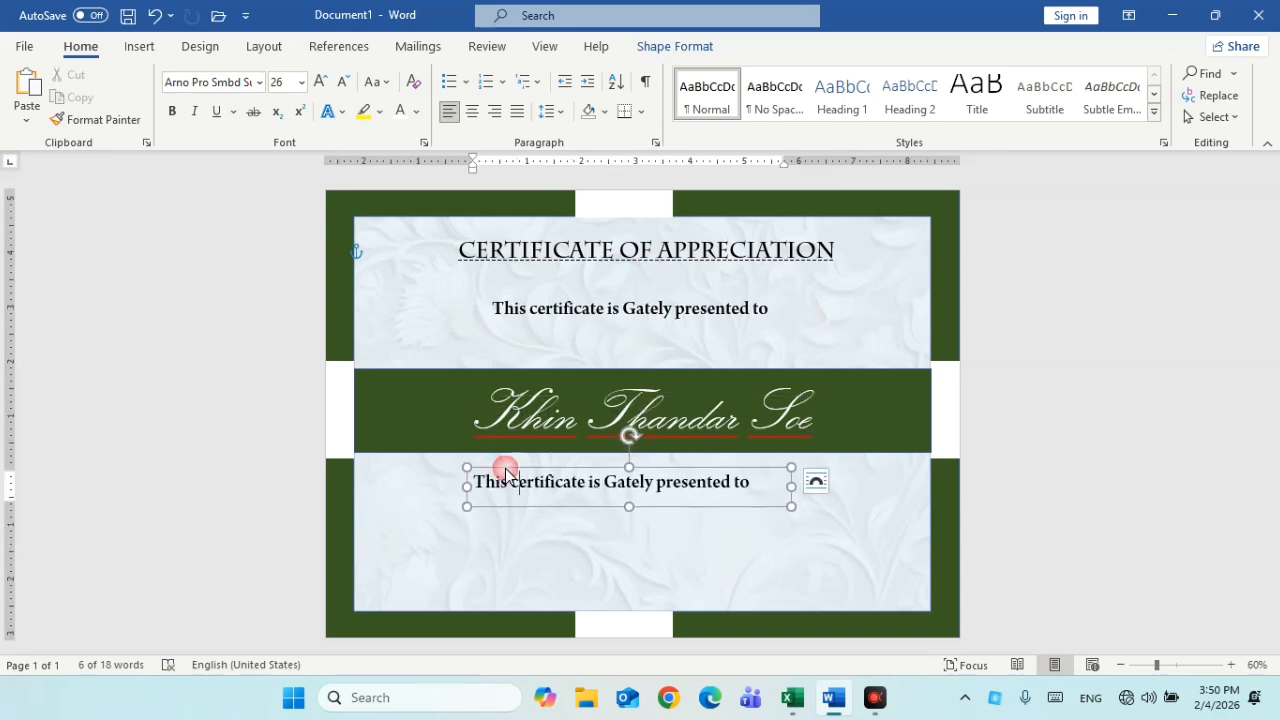
{"action": "left_click_drag", "start_coordinate": [472, 480], "coordinate": [762, 484]}
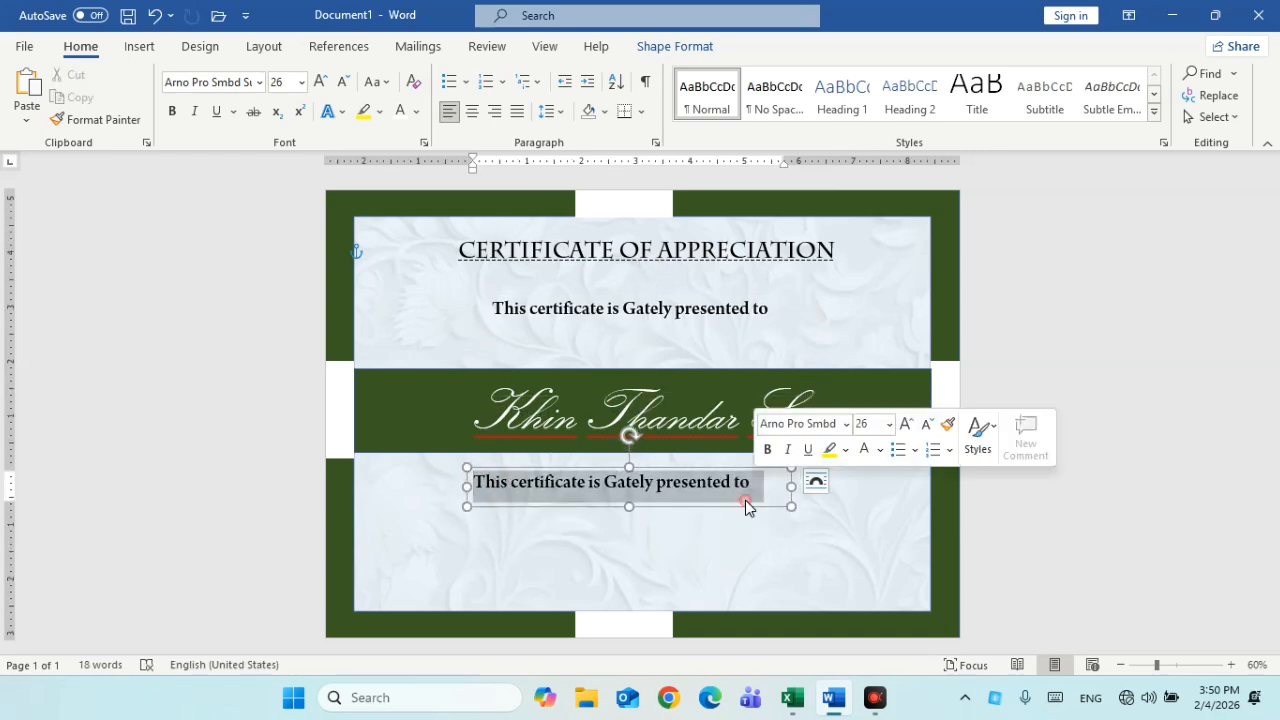
{"action": "type", "text": "You"}
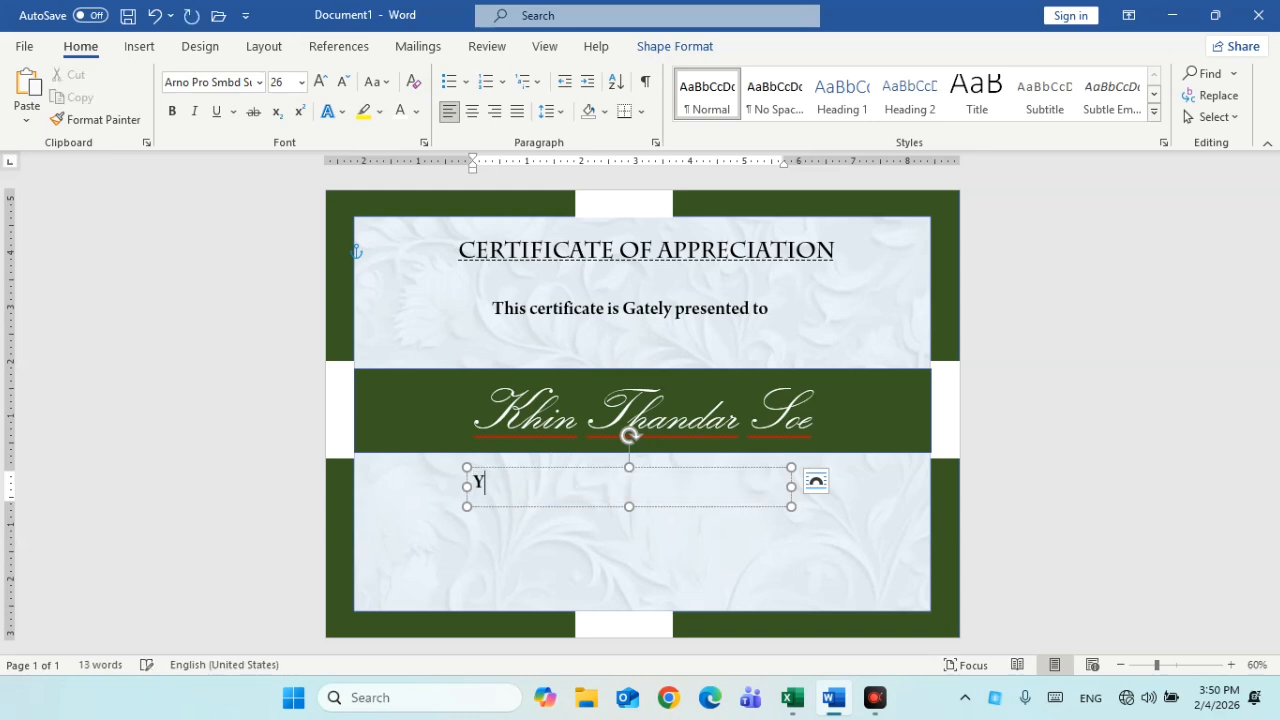
{"action": "type", "text": "'e"}
{"action": "type", "text": "r"}
{"action": "key", "text": "BackSpace"}
{"action": "key", "text": "BackSpace"}
{"action": "key", "text": "BackSpace"}
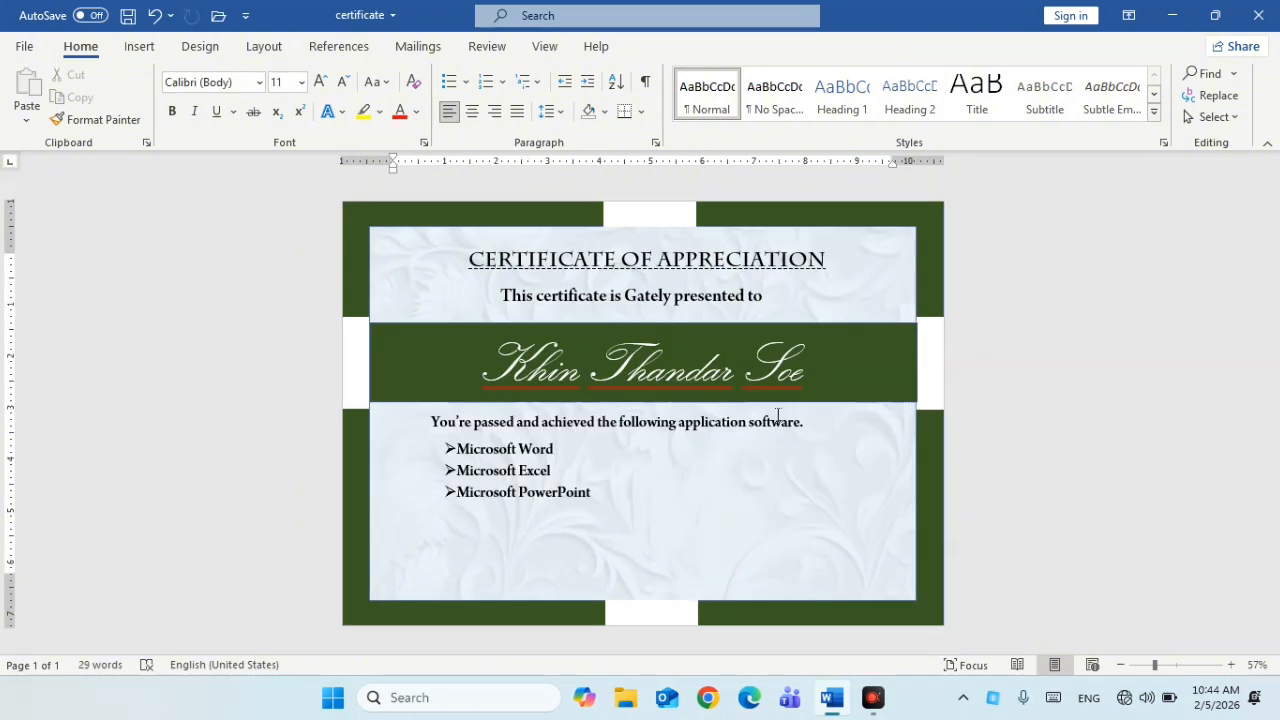
{"action": "left_click", "coordinate": [912, 372]}
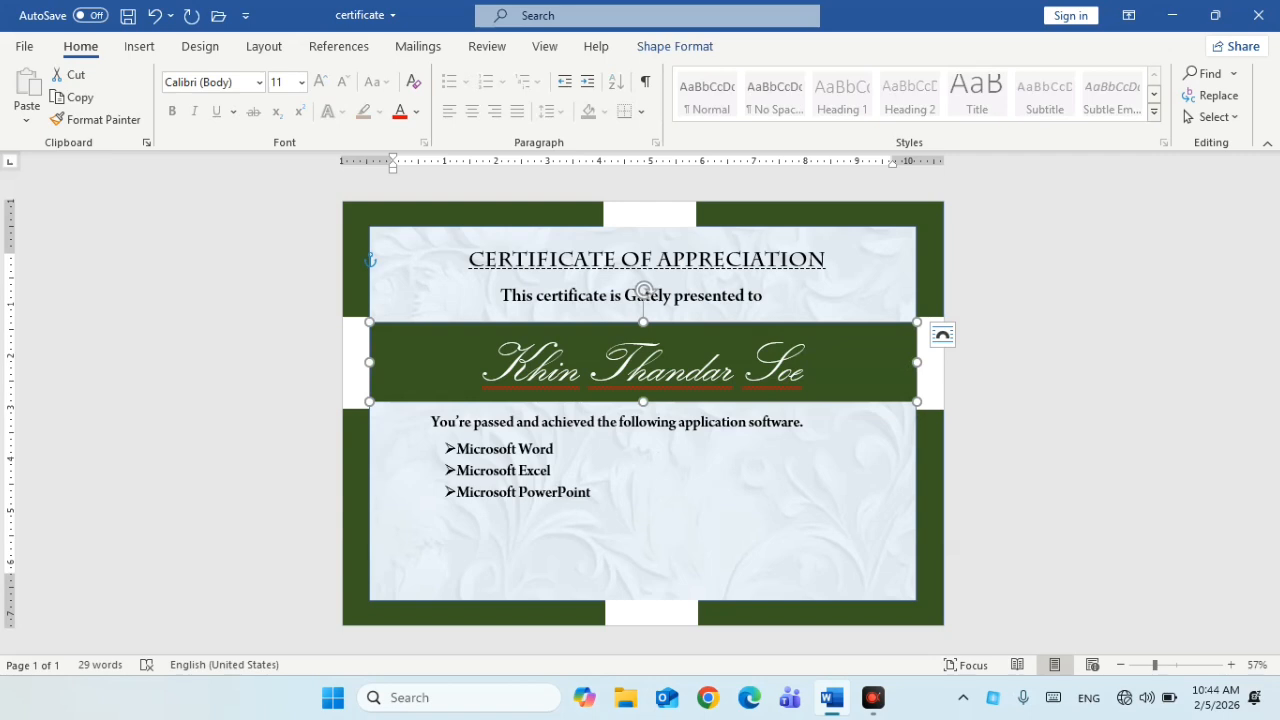
{"action": "left_click", "coordinate": [553, 471]}
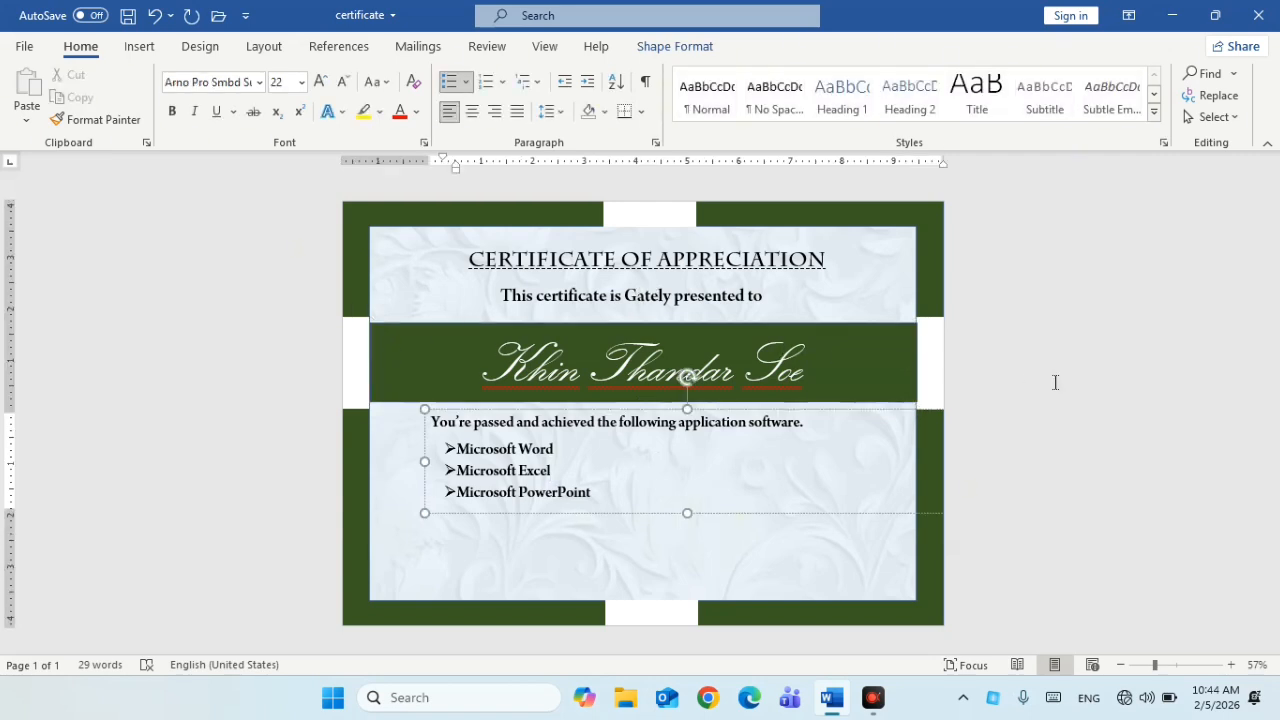
{"action": "left_click", "coordinate": [902, 362]}
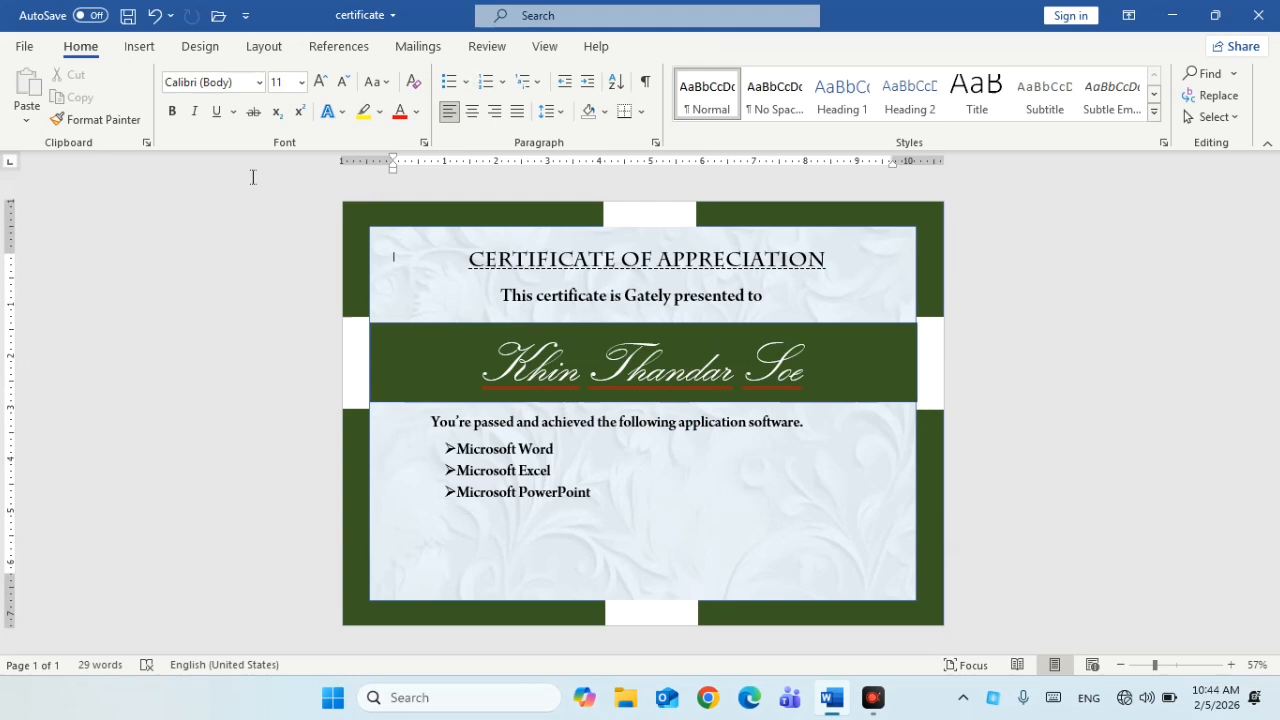
Draw a short straight horizontal line near the bottom of the certificate
{"action": "left_click", "coordinate": [139, 47]}
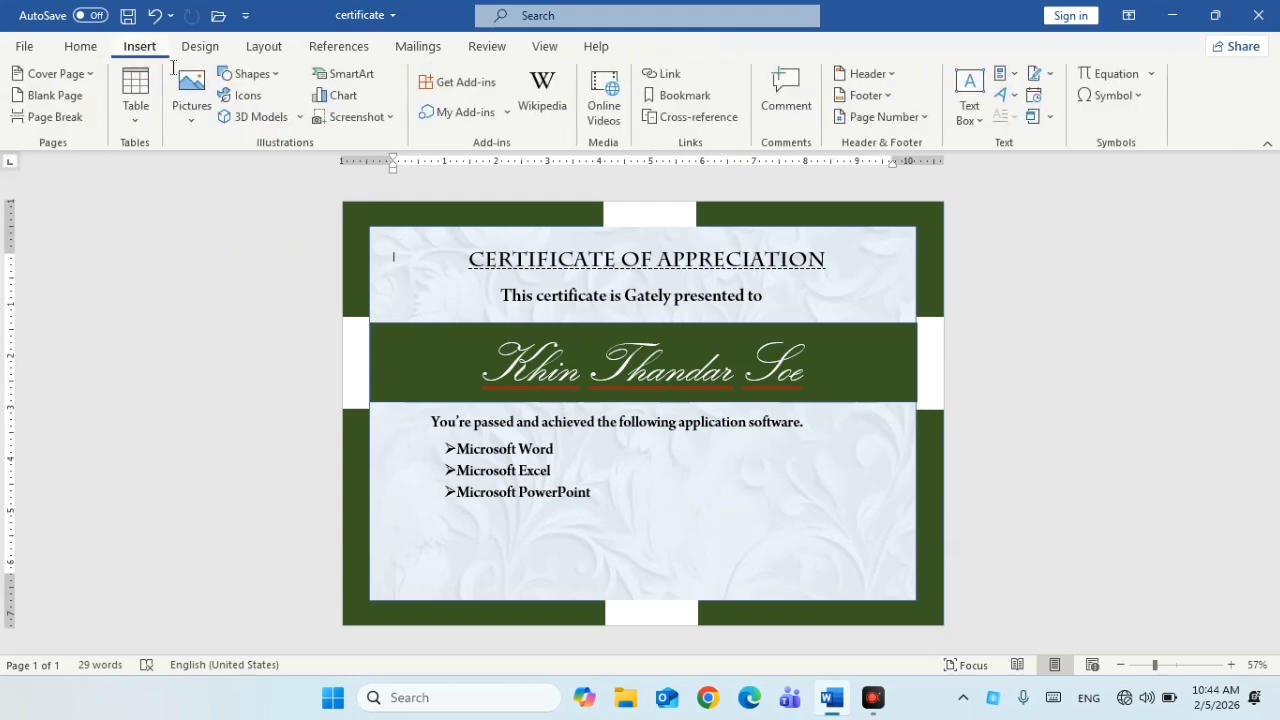
{"action": "left_click", "coordinate": [248, 73]}
{"action": "left_click", "coordinate": [243, 140]}
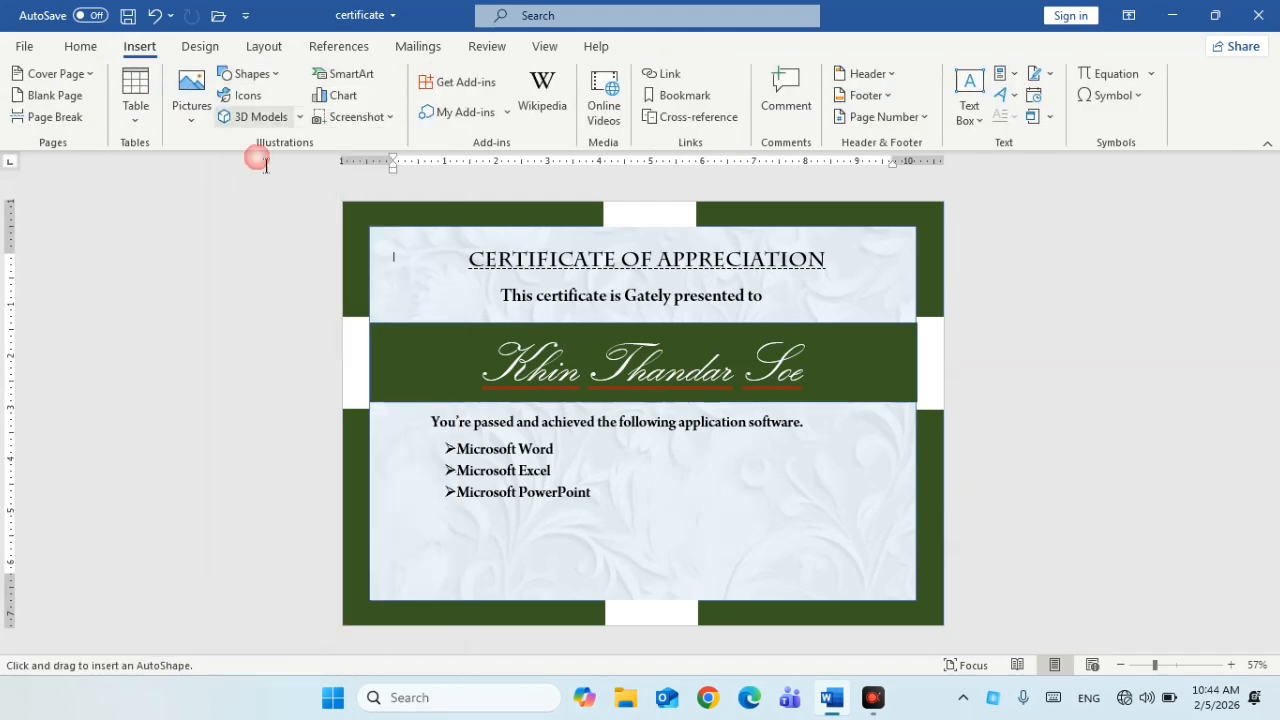
{"action": "left_click_drag", "start_coordinate": [426, 545], "coordinate": [530, 546]}
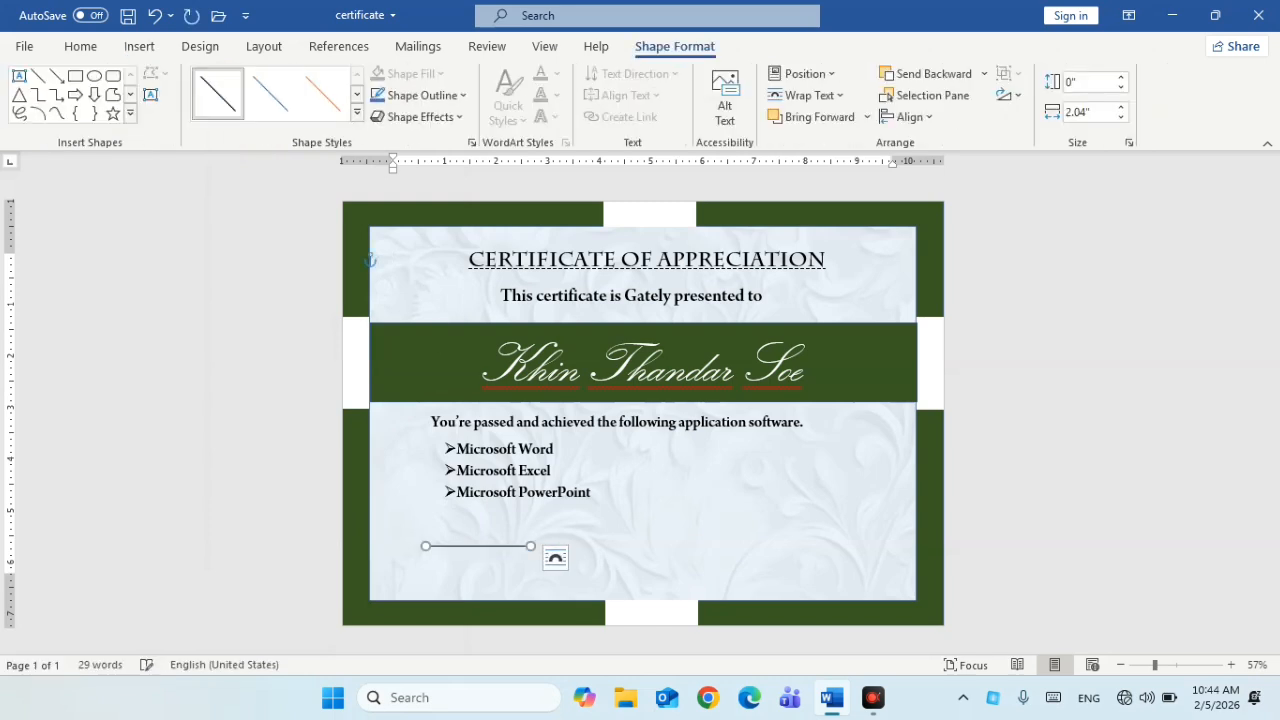
Make the line's outline thicker and move it to the lower right as the signature line
{"action": "left_click", "coordinate": [465, 95]}
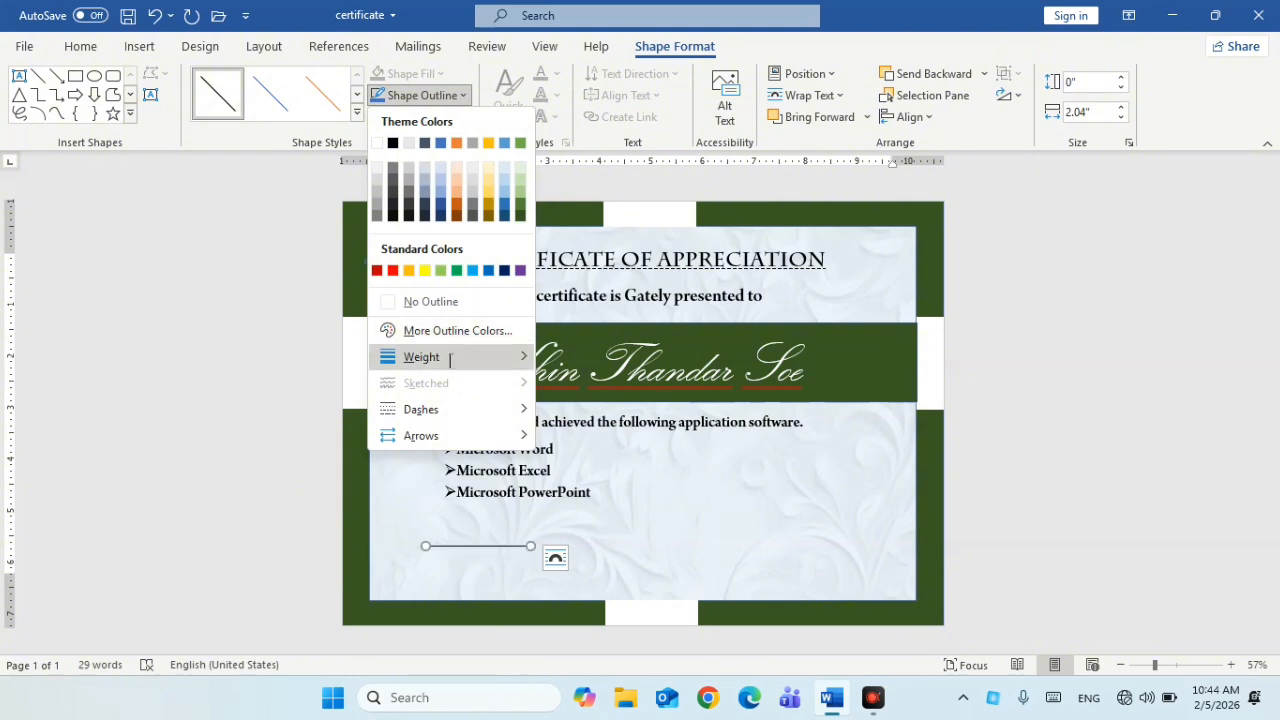
{"action": "mouse_move", "coordinate": [500, 368]}
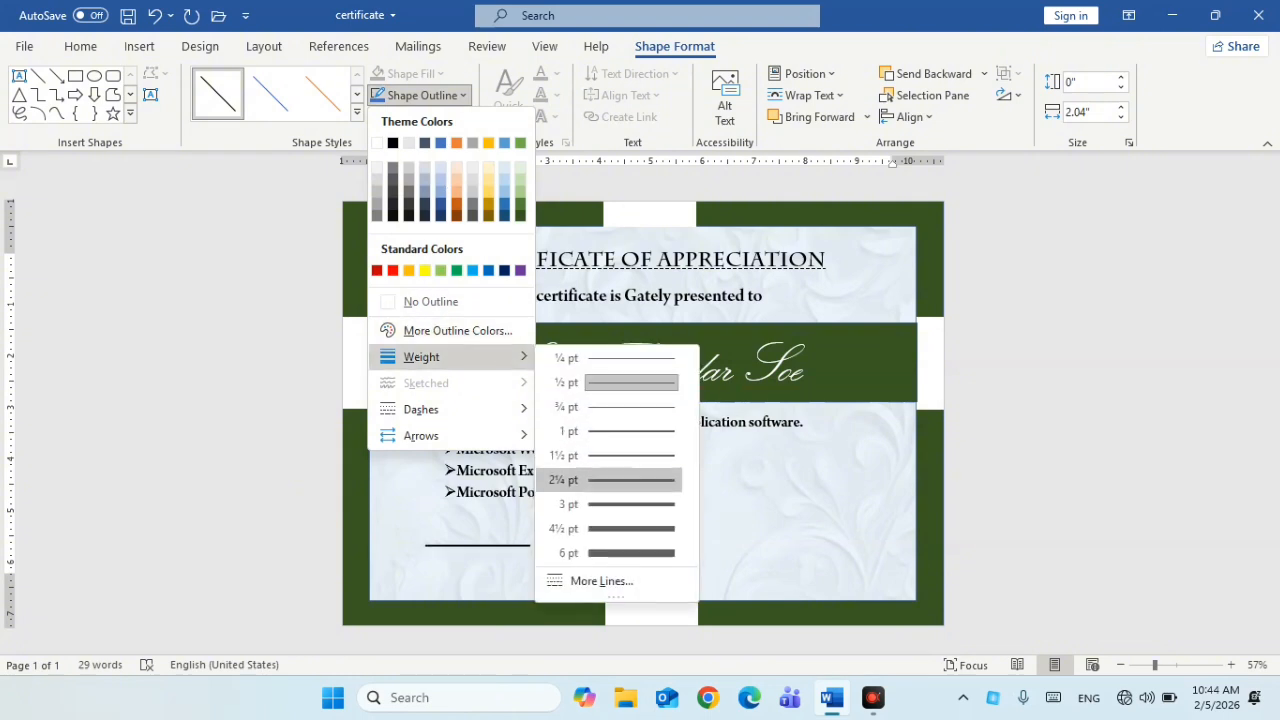
{"action": "left_click", "coordinate": [608, 468]}
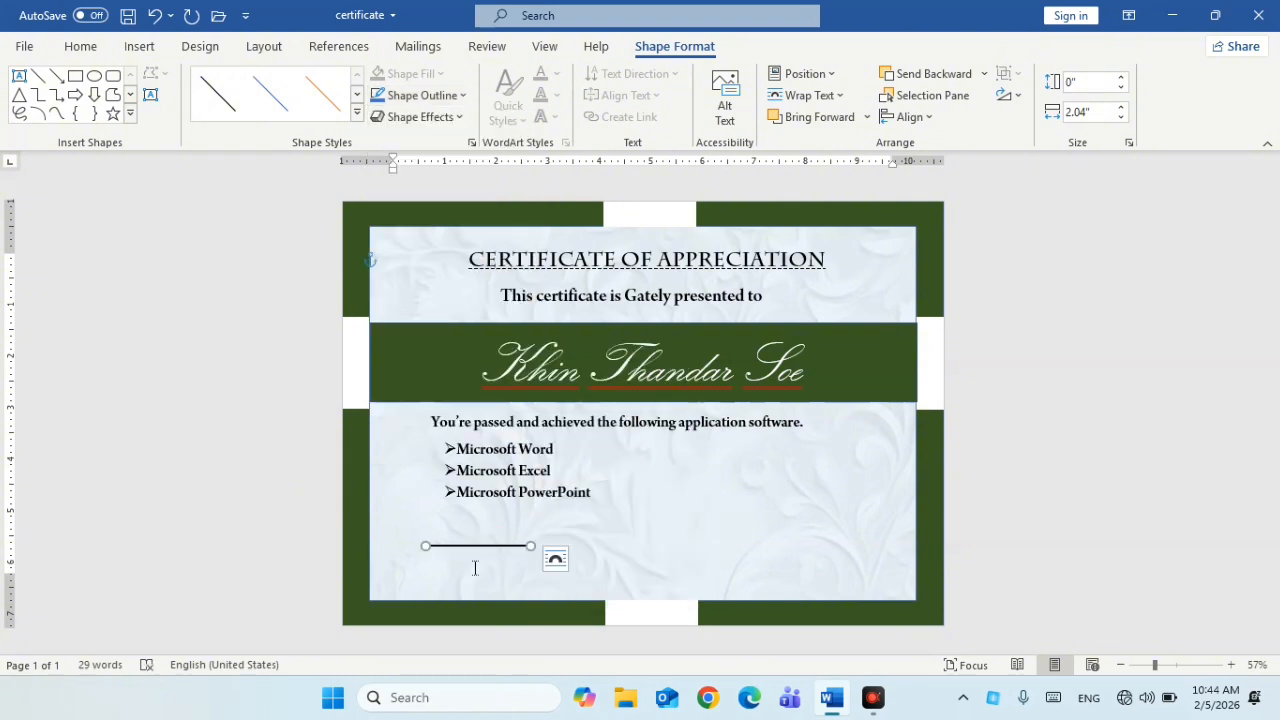
{"action": "left_click_drag", "start_coordinate": [471, 546], "coordinate": [822, 548]}
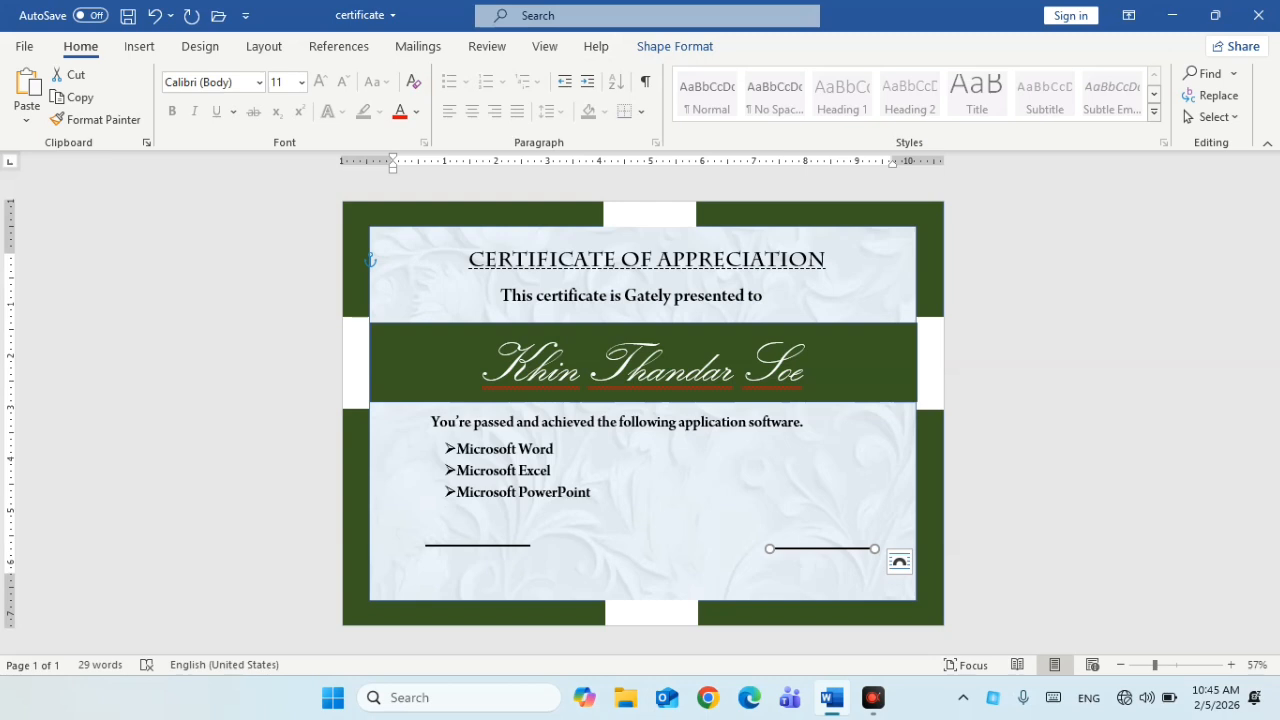
{"action": "left_click", "coordinate": [393, 256]}
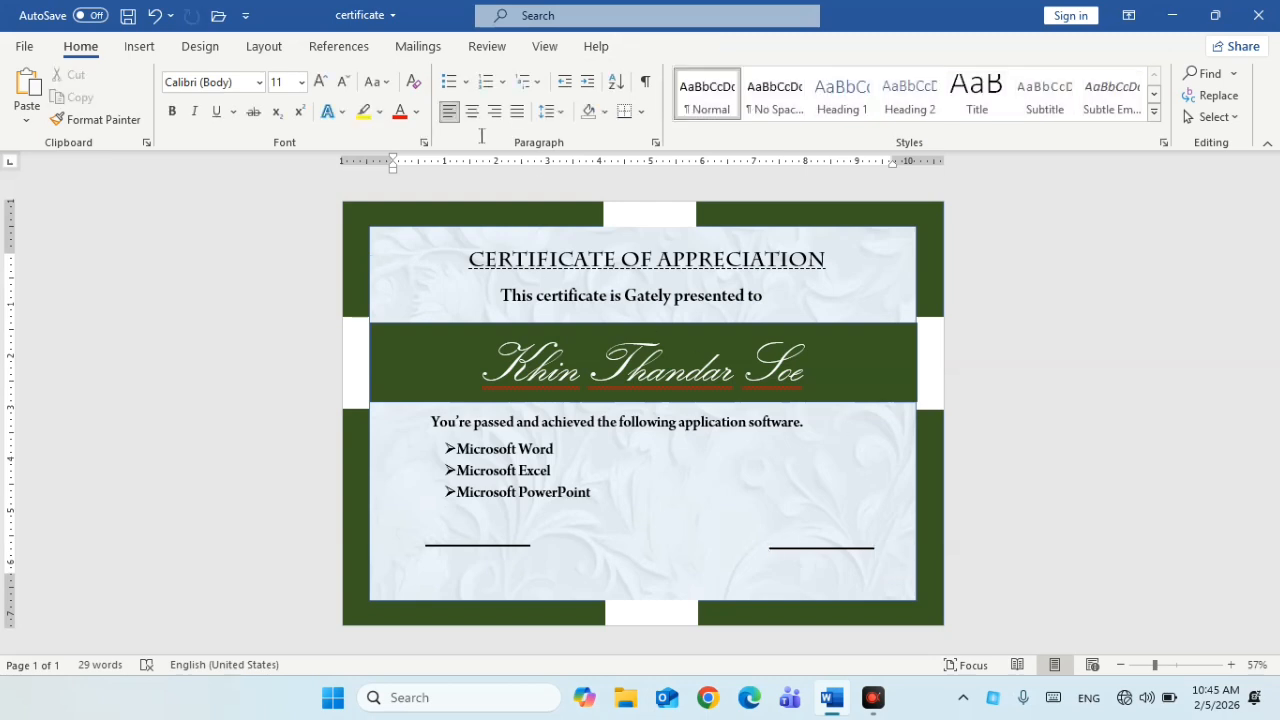
Add a simple text box reading 'Signature' centred under the right-hand line
{"action": "left_click", "coordinate": [140, 47]}
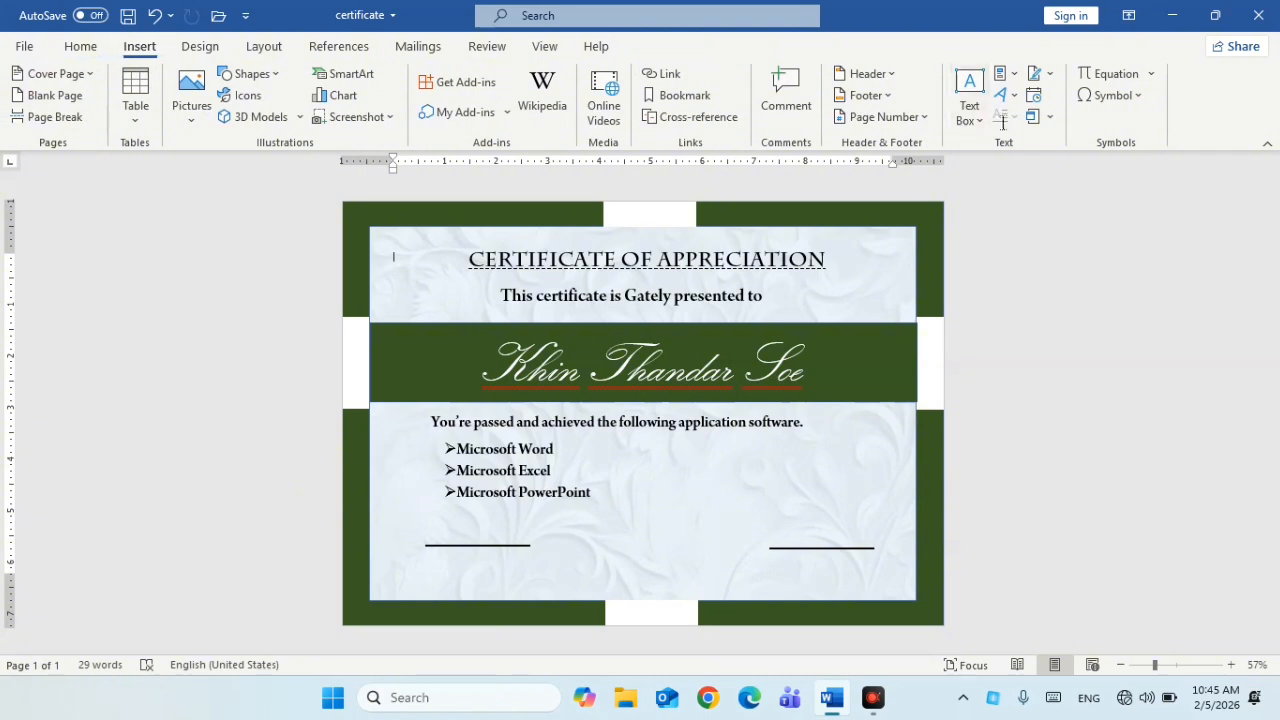
{"action": "left_click", "coordinate": [969, 90]}
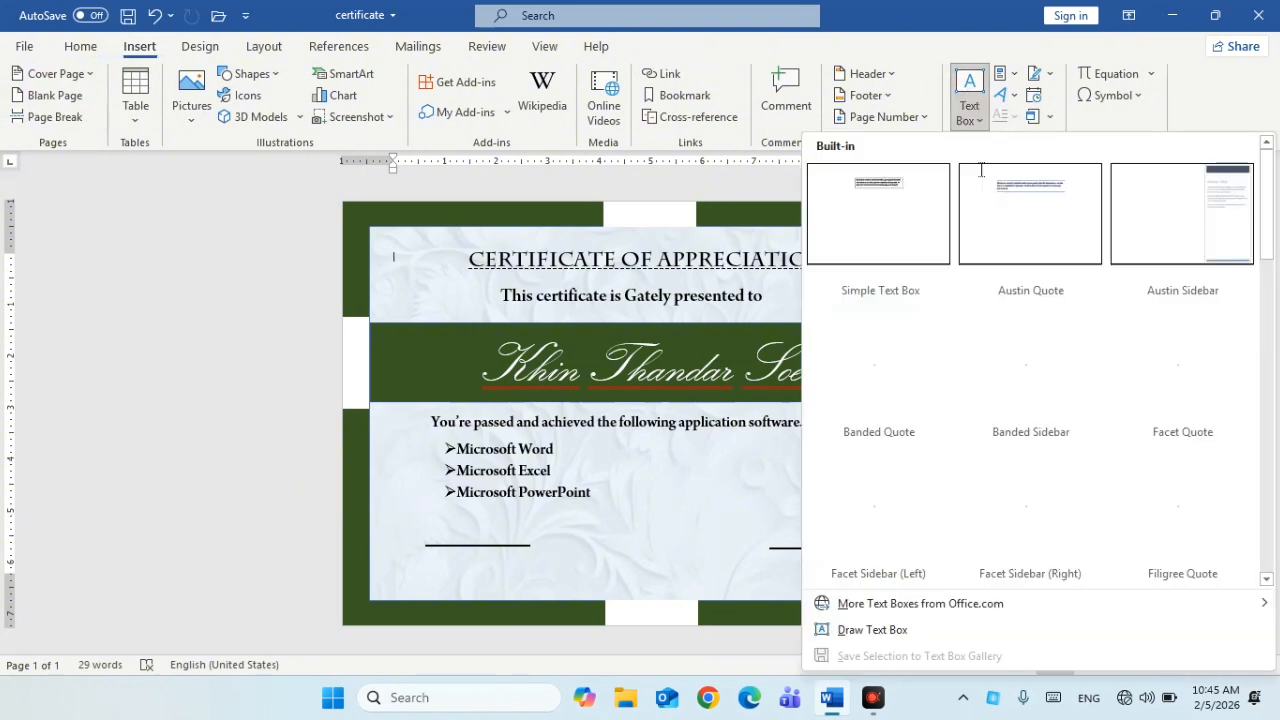
{"action": "left_click", "coordinate": [877, 182]}
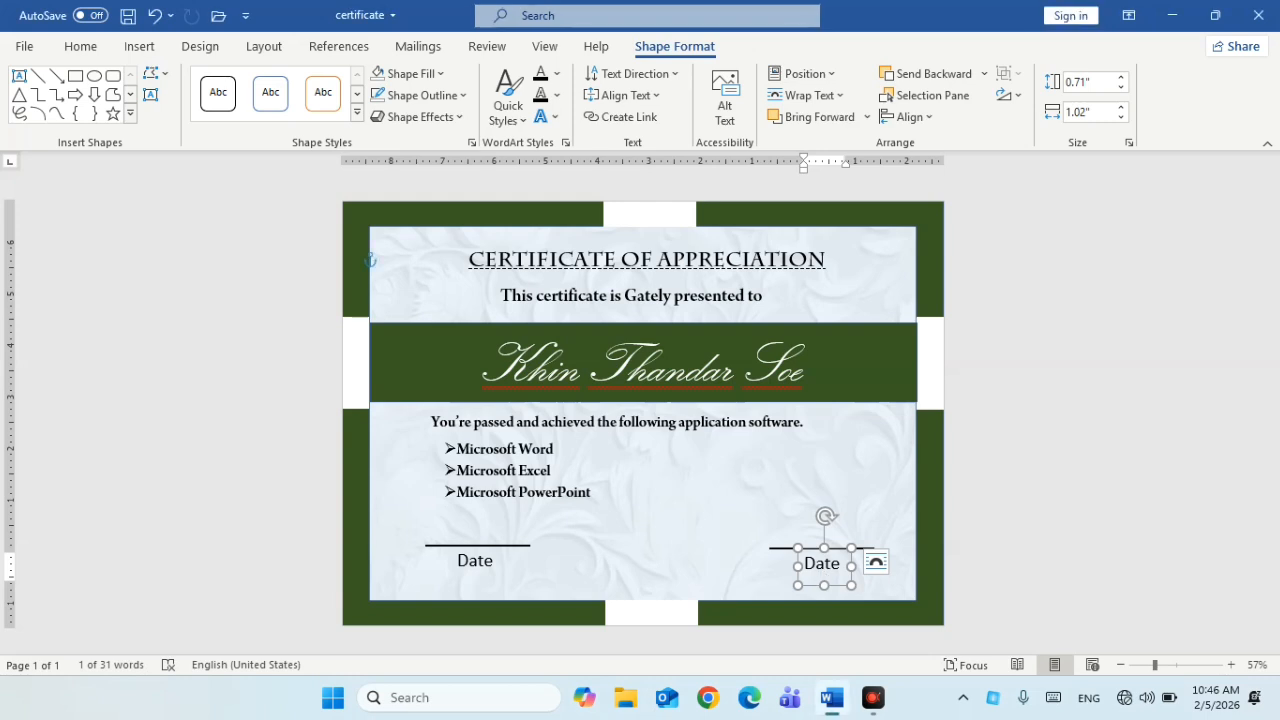
{"action": "key", "text": "ctrl+a"}
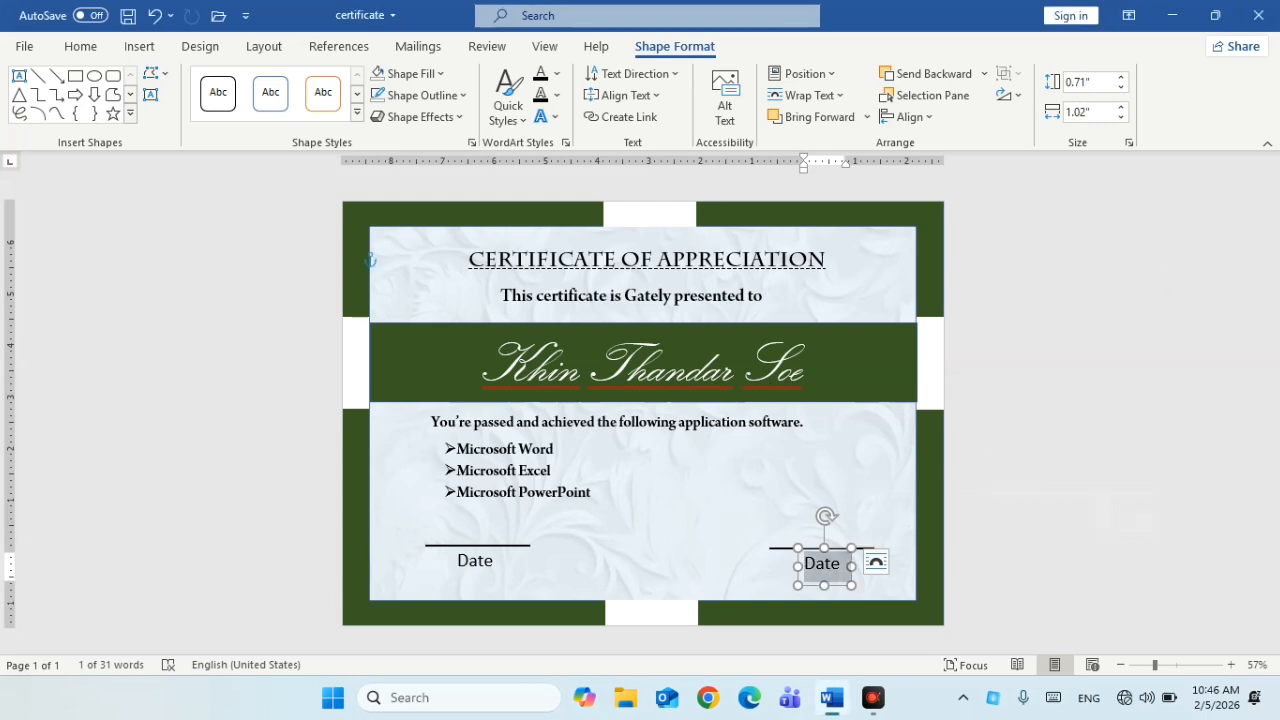
{"action": "type", "text": "S"}
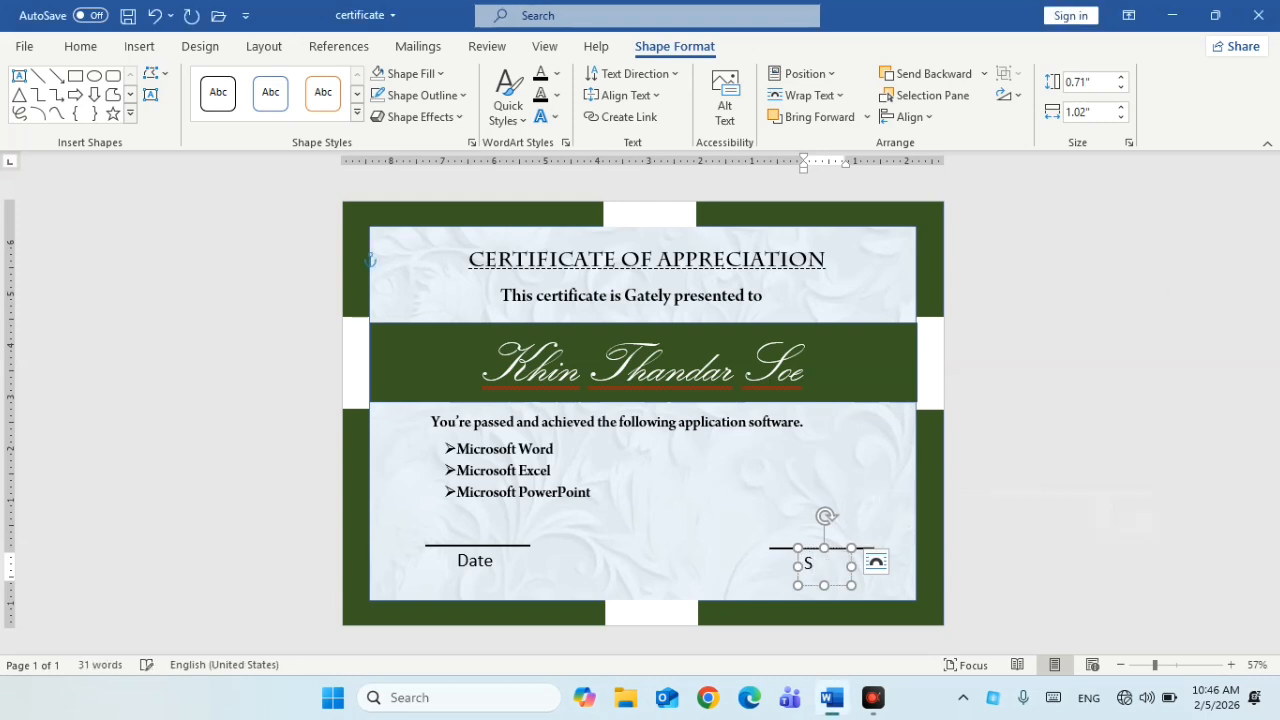
{"action": "type", "text": "igna"}
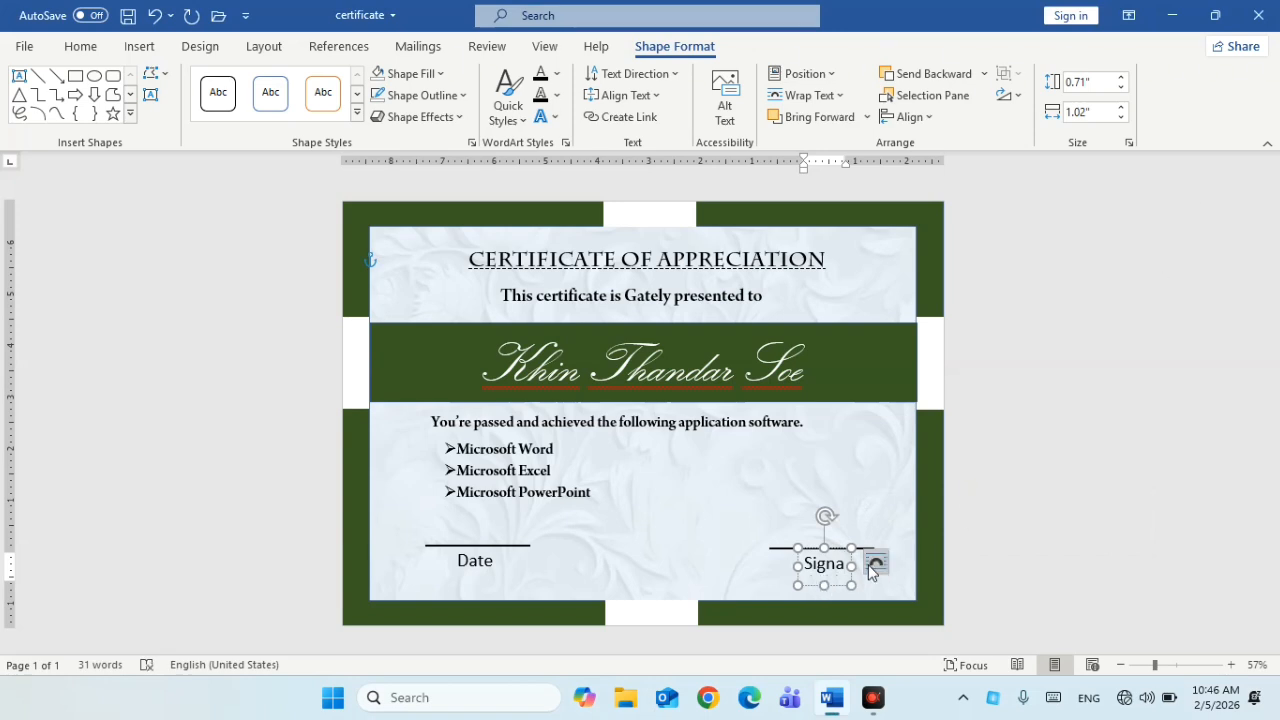
{"action": "type", "text": "ture"}
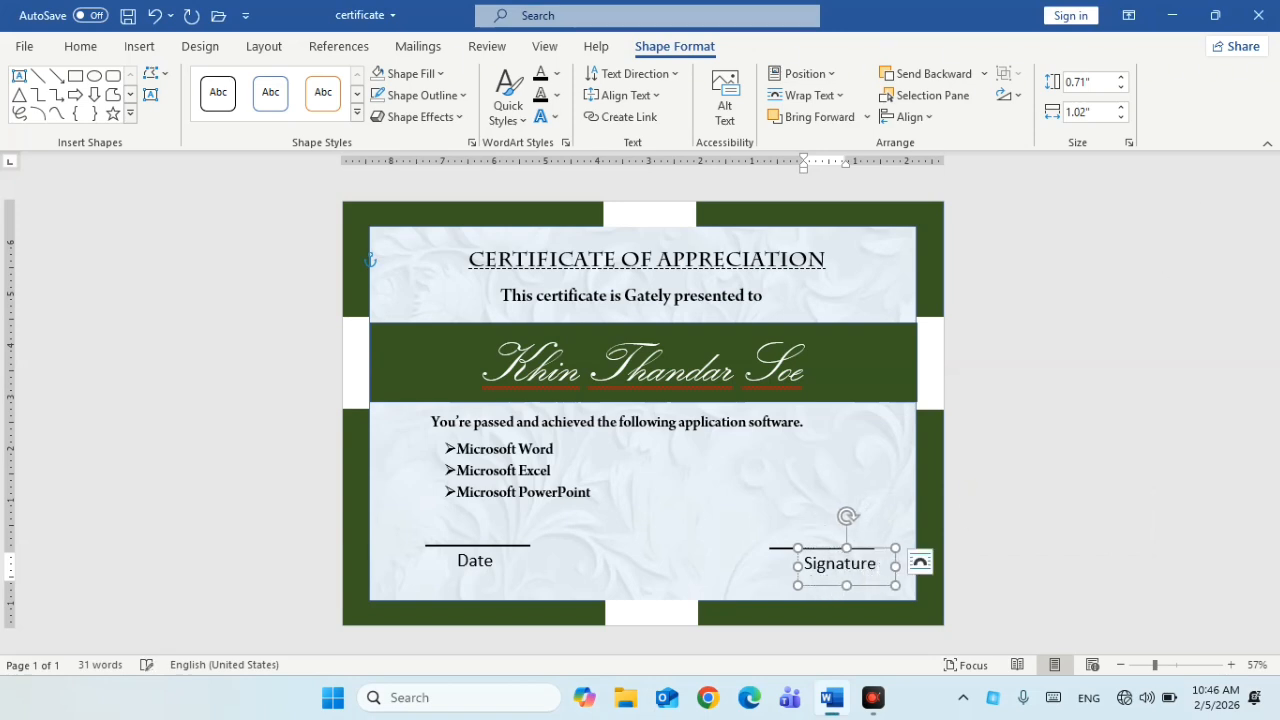
{"action": "left_click_drag", "start_coordinate": [873, 585], "coordinate": [860, 586]}
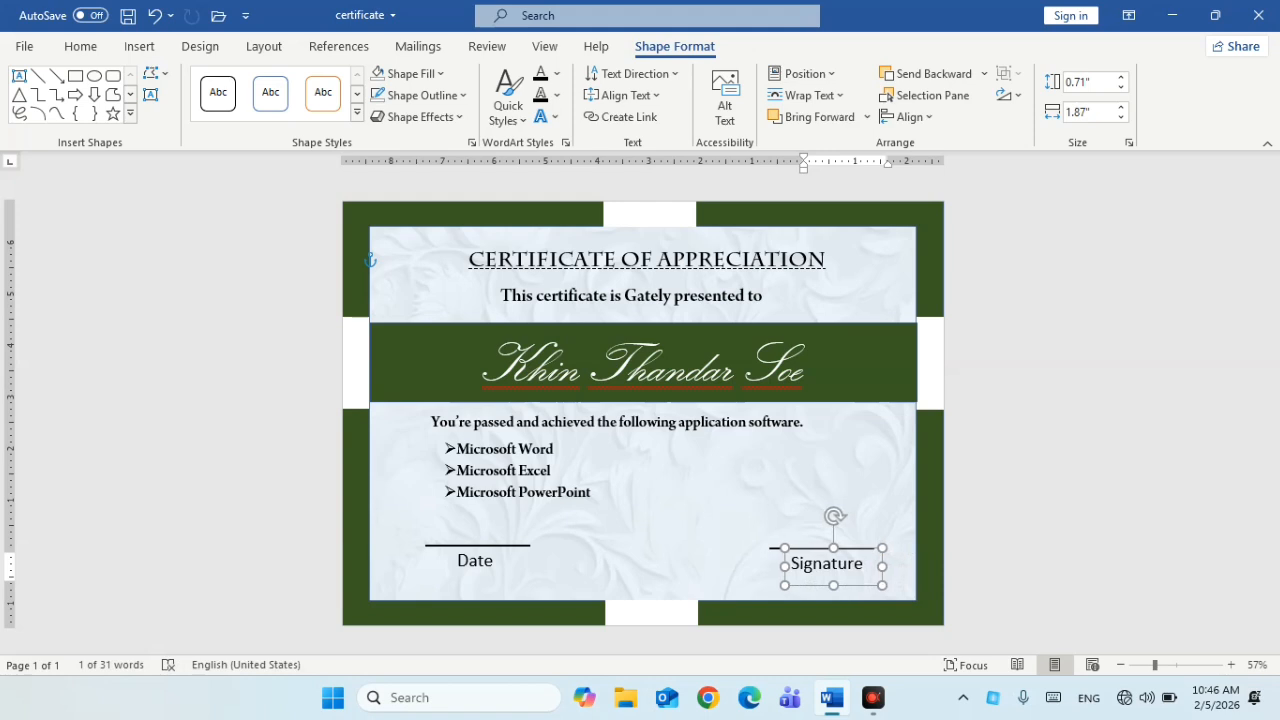
{"action": "left_click", "coordinate": [1060, 491]}
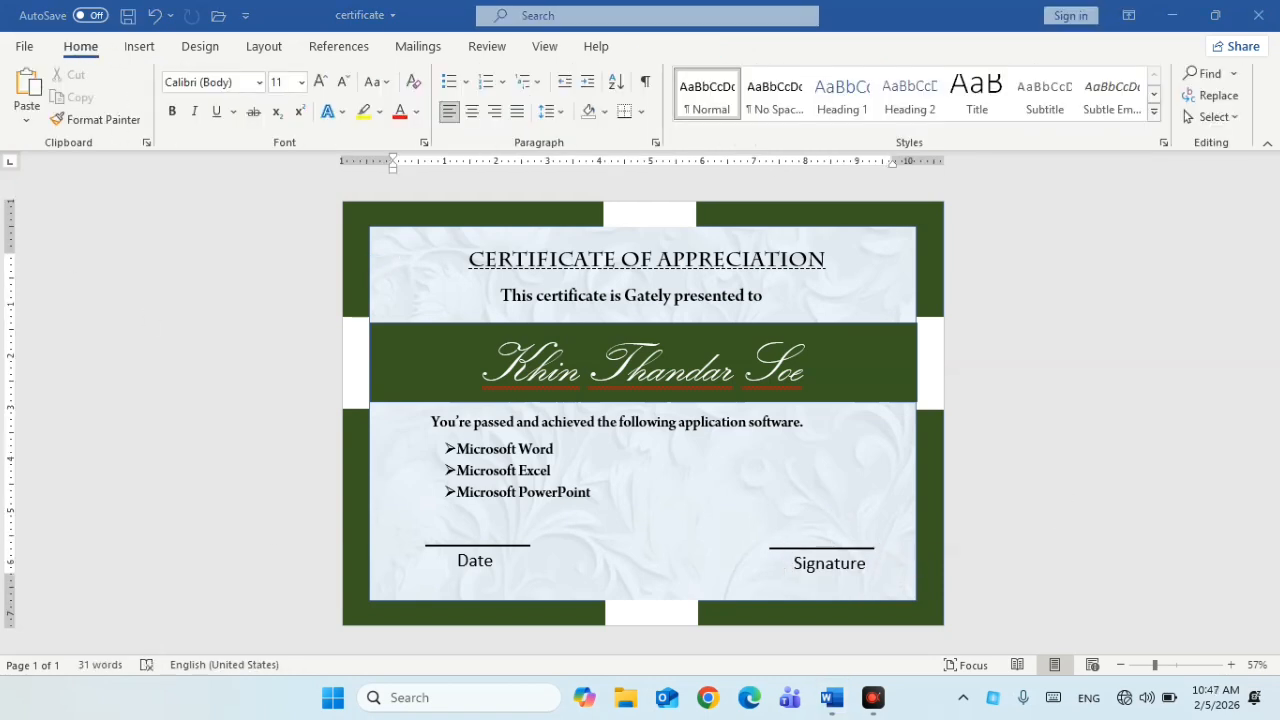
Draw a rectangle spanning the certificate content
{"action": "left_click", "coordinate": [139, 47]}
{"action": "left_click", "coordinate": [250, 73]}
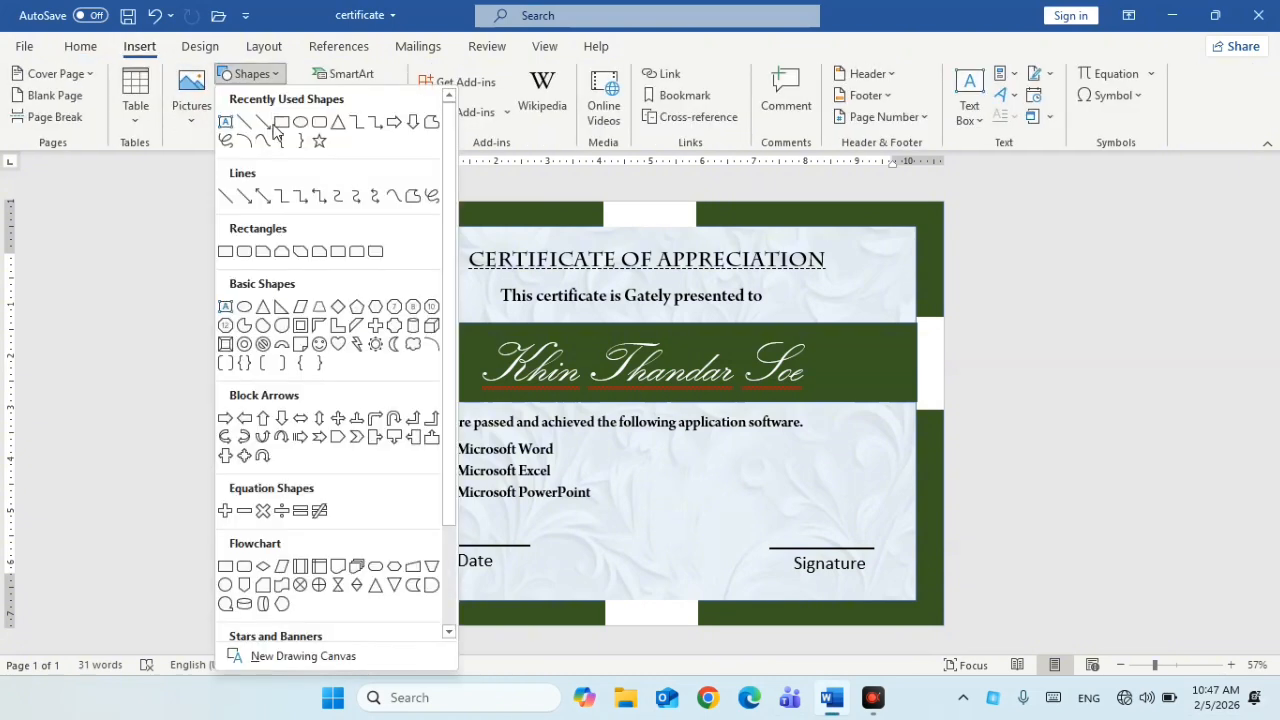
{"action": "left_click", "coordinate": [282, 122]}
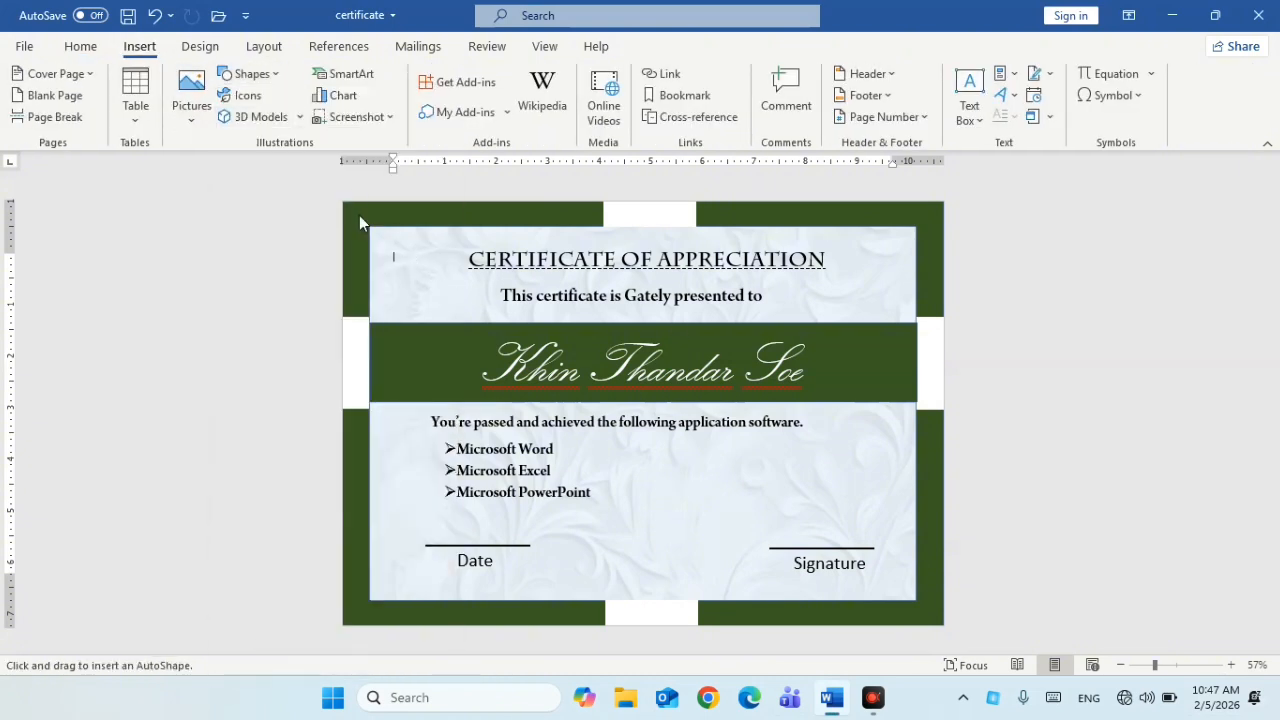
{"action": "left_click_drag", "start_coordinate": [395, 237], "coordinate": [880, 568]}
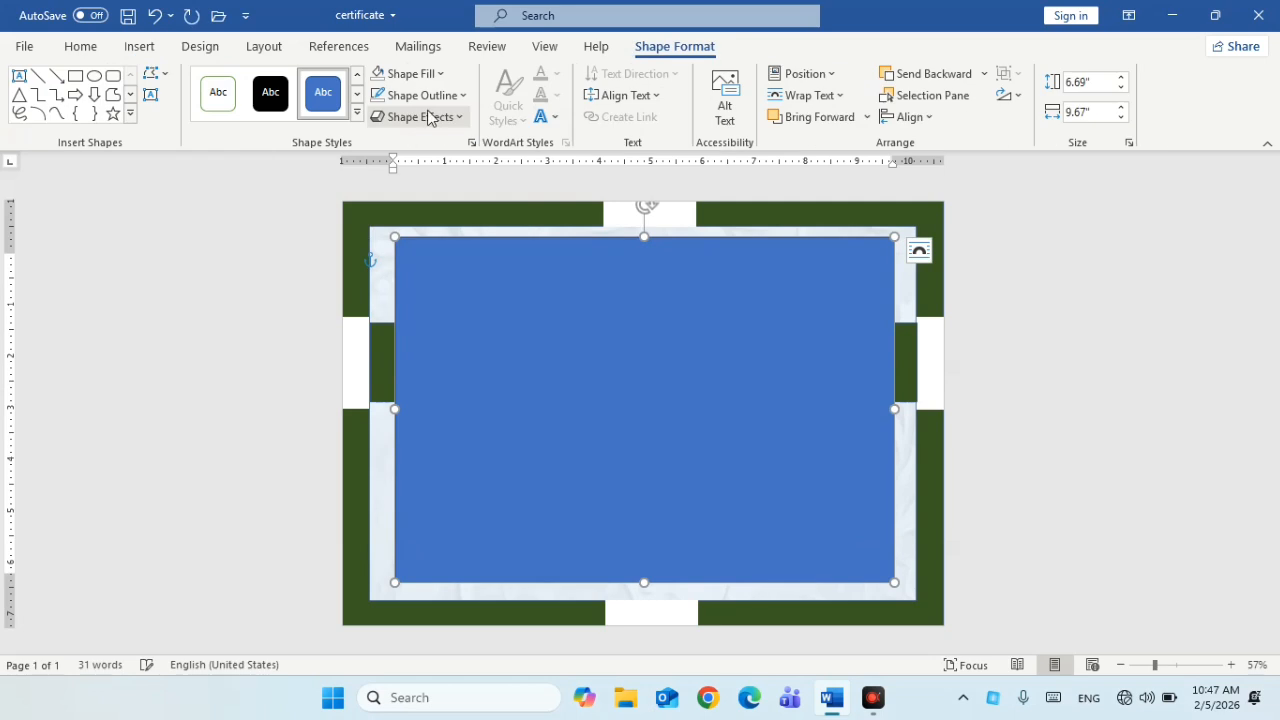
Give the rectangle No Fill and a black outline
{"action": "left_click", "coordinate": [415, 73]}
{"action": "left_click", "coordinate": [428, 286]}
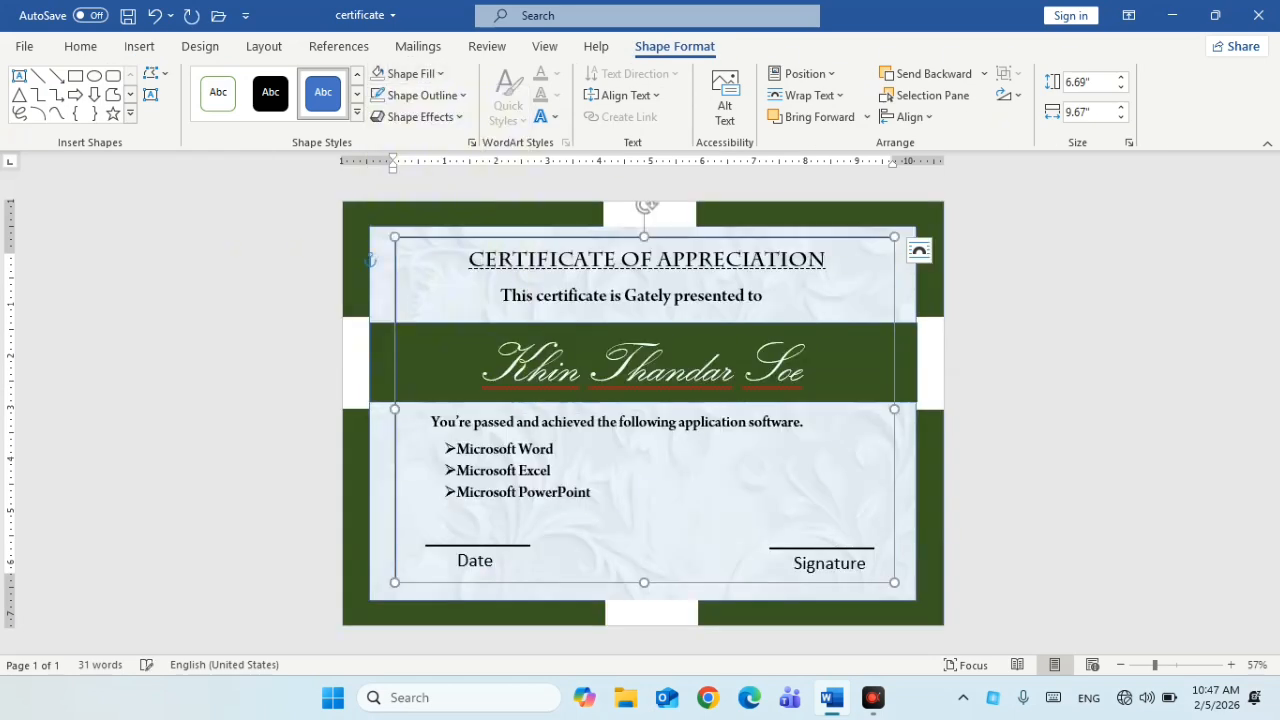
{"action": "left_click", "coordinate": [450, 95]}
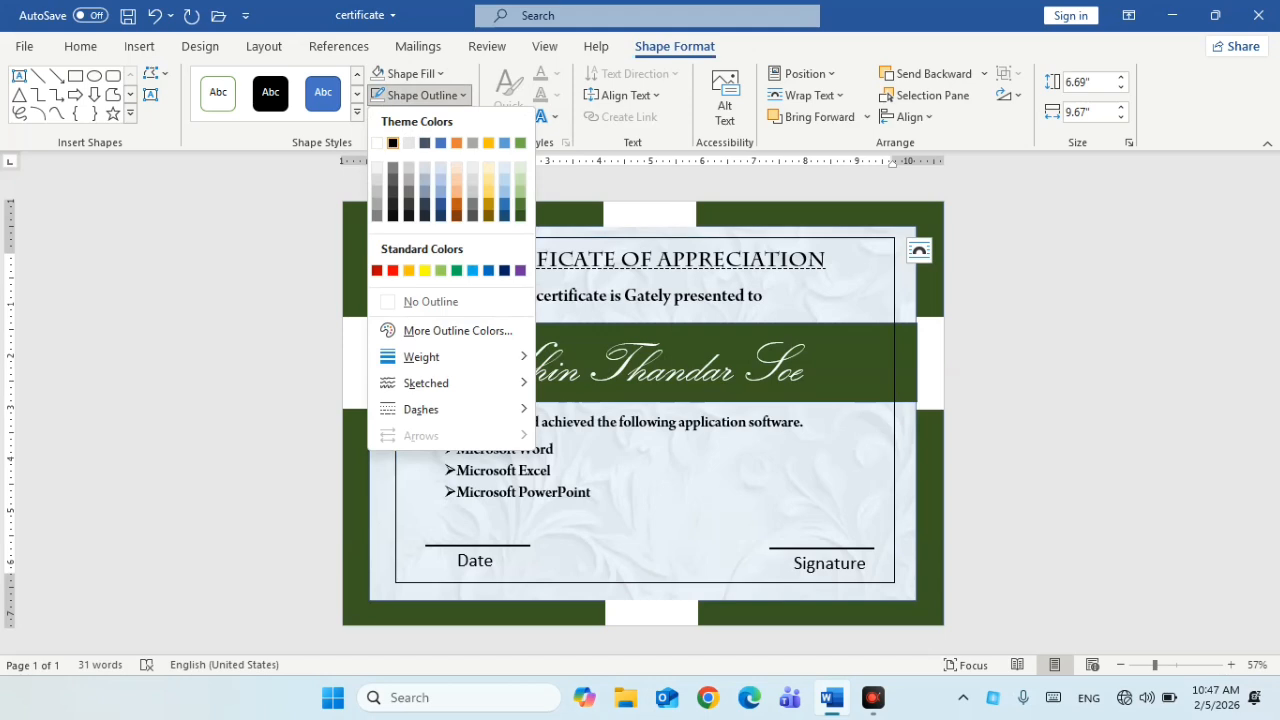
{"action": "left_click", "coordinate": [393, 143]}
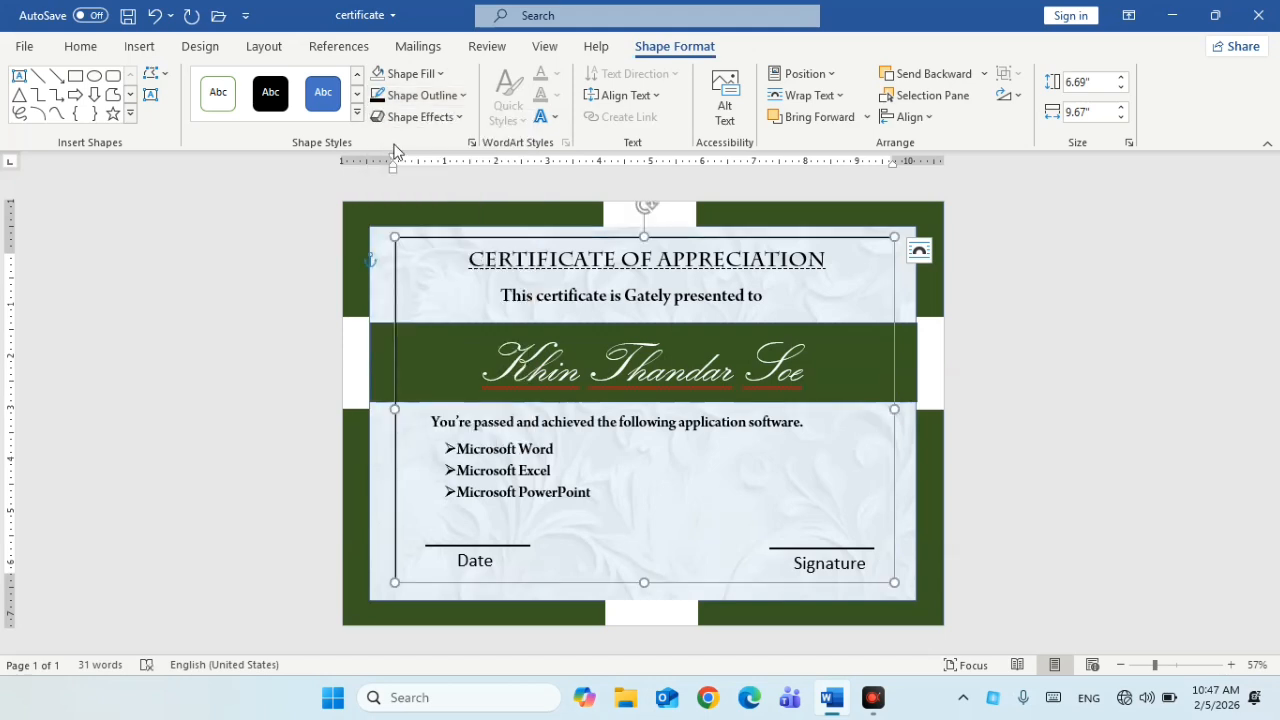
{"action": "left_click", "coordinate": [1015, 510]}
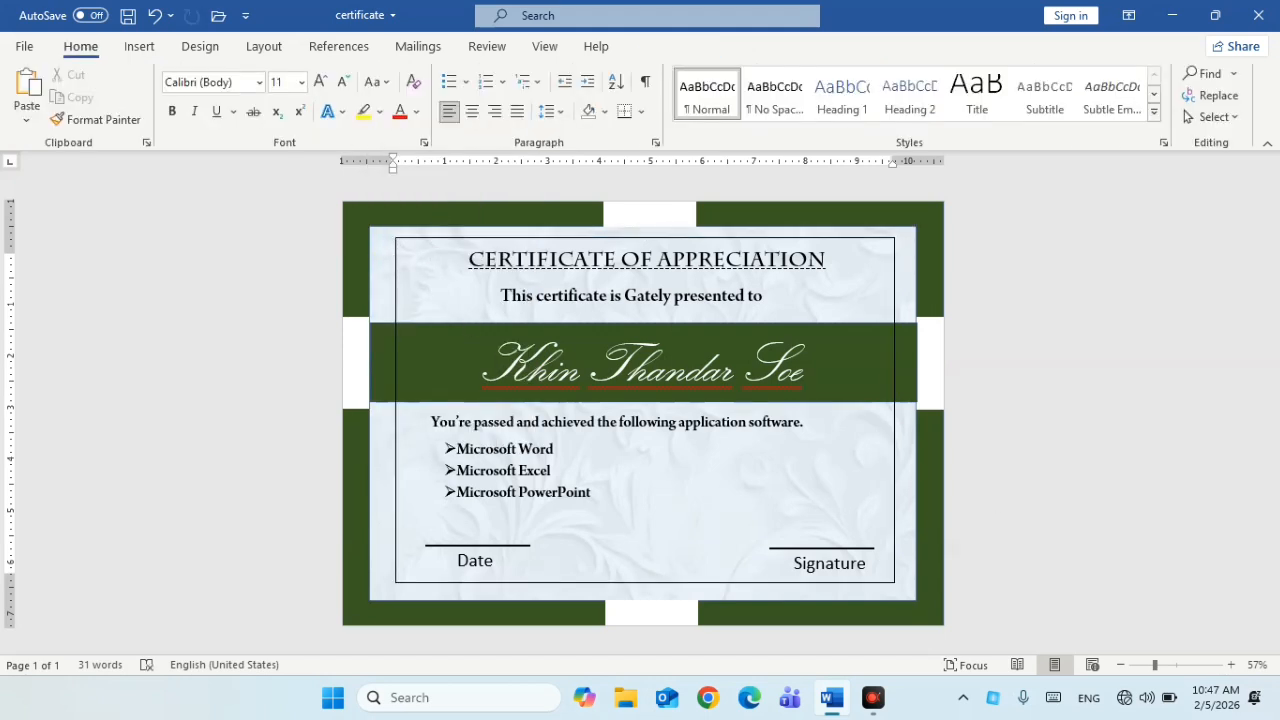
Send the border rectangle to the back, behind the green name band
{"action": "left_click", "coordinate": [886, 480]}
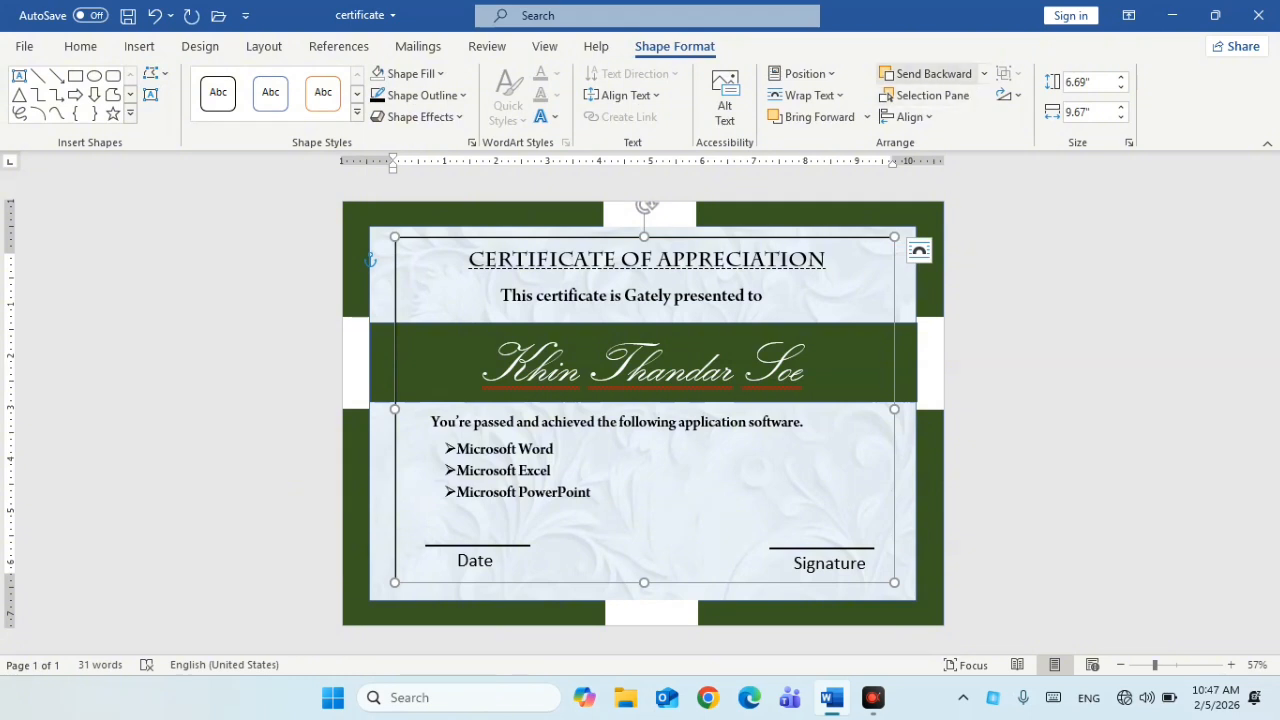
{"action": "left_click", "coordinate": [985, 74]}
{"action": "left_click", "coordinate": [970, 124]}
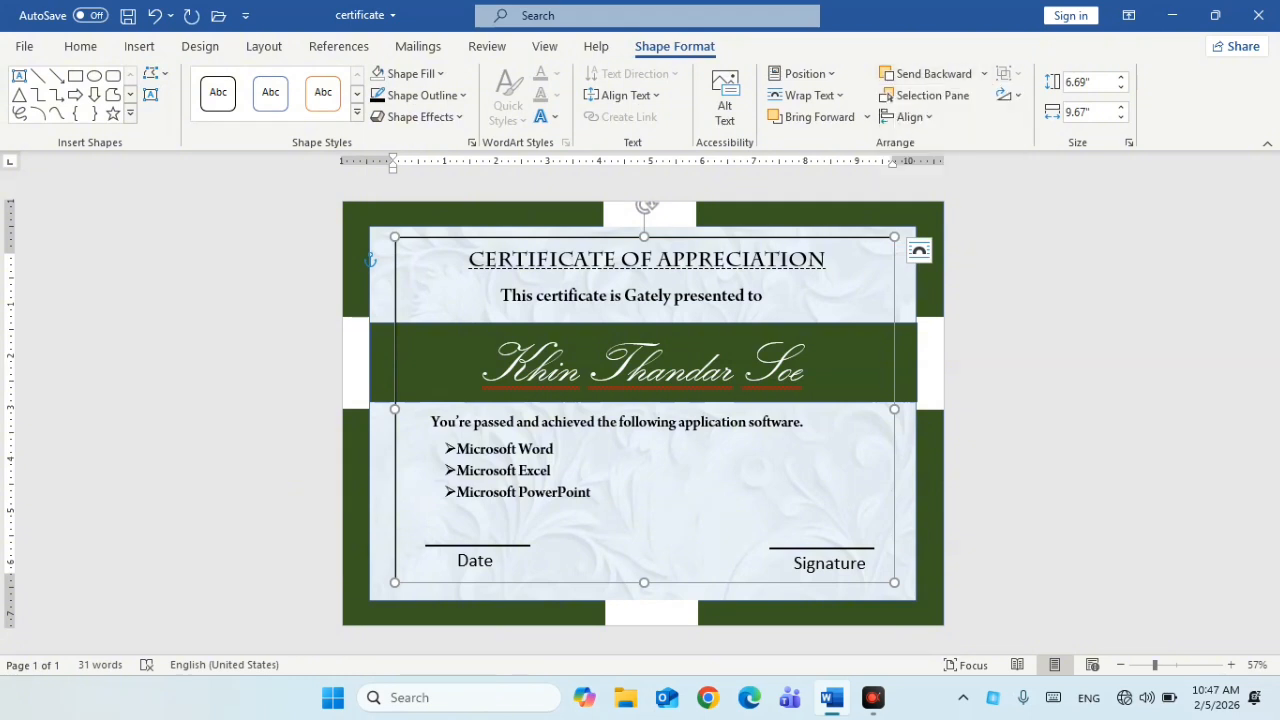
{"action": "left_click", "coordinate": [1063, 375]}
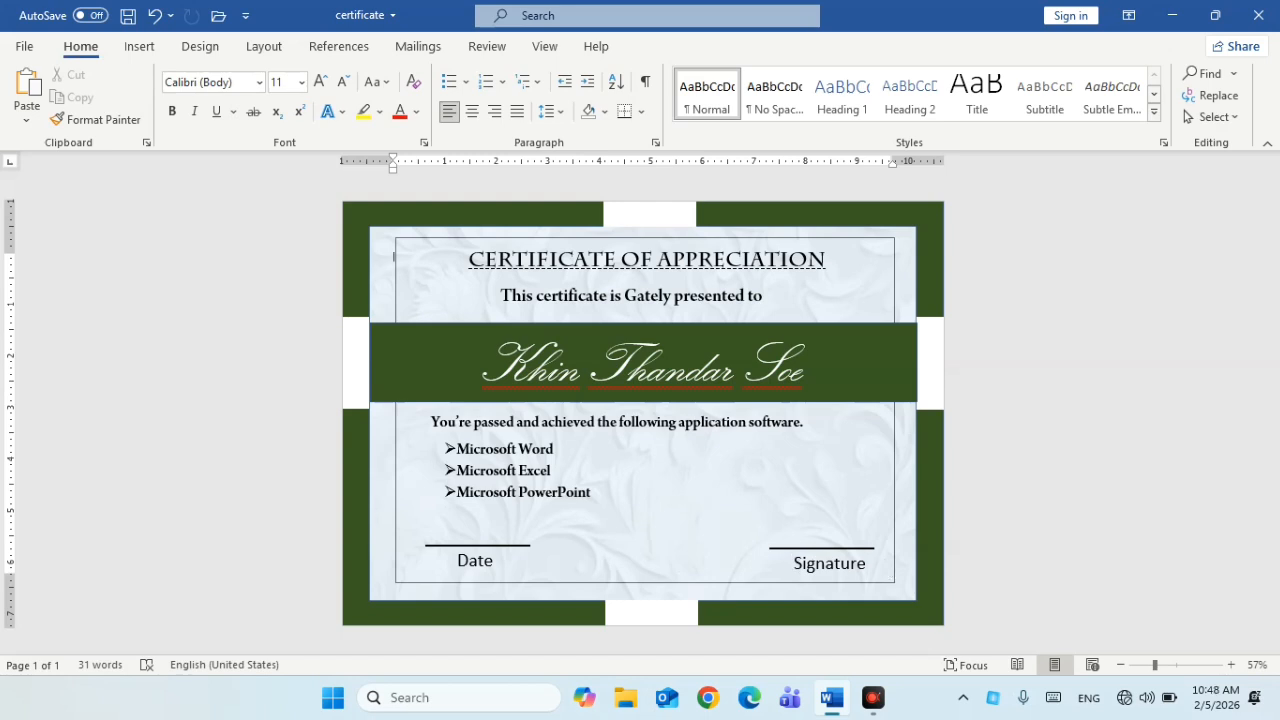
Check the background picture, name text box and green band placement to finalise the layout
{"action": "left_click", "coordinate": [879, 572]}
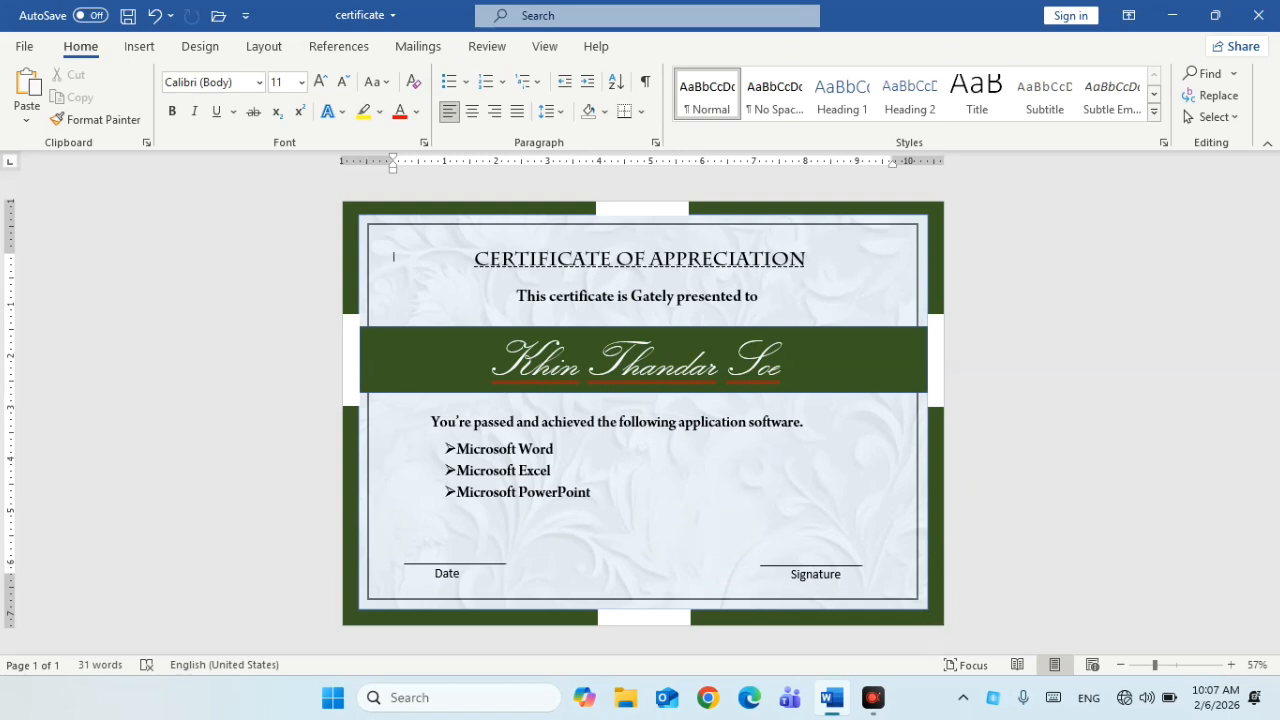
{"action": "left_click", "coordinate": [640, 362]}
{"action": "left_click", "coordinate": [430, 360]}
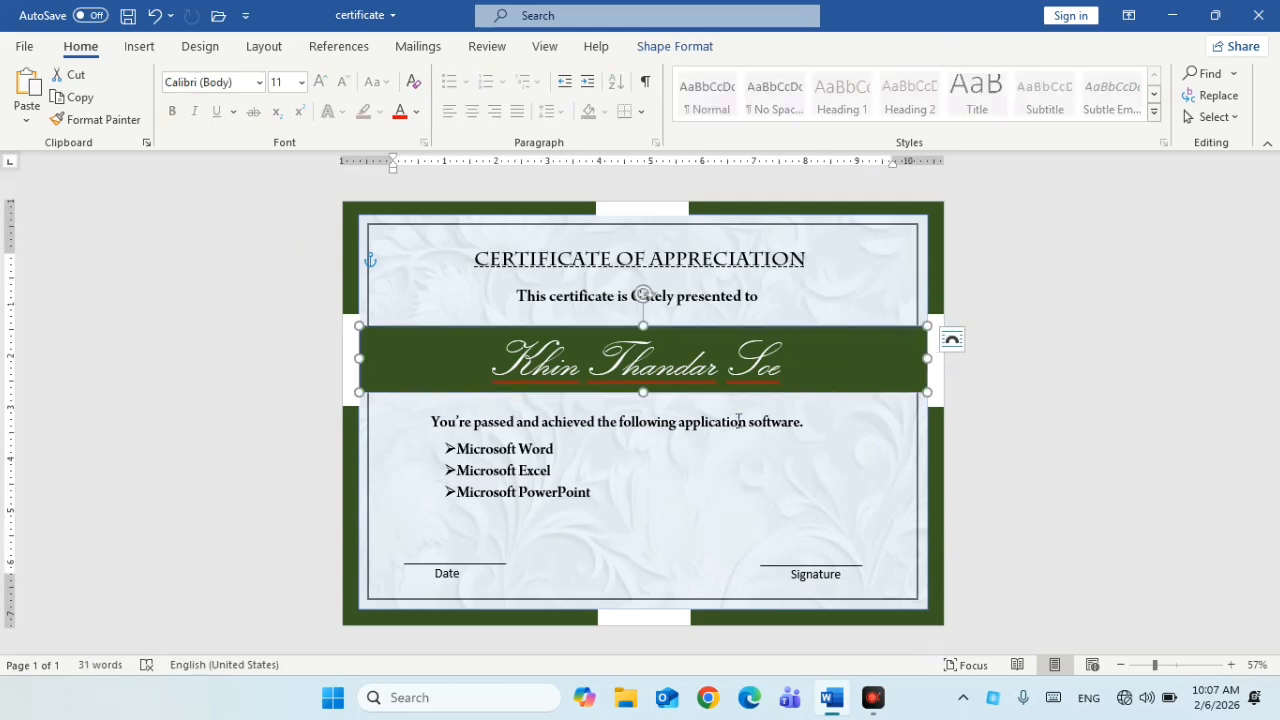
{"action": "left_click", "coordinate": [415, 210]}
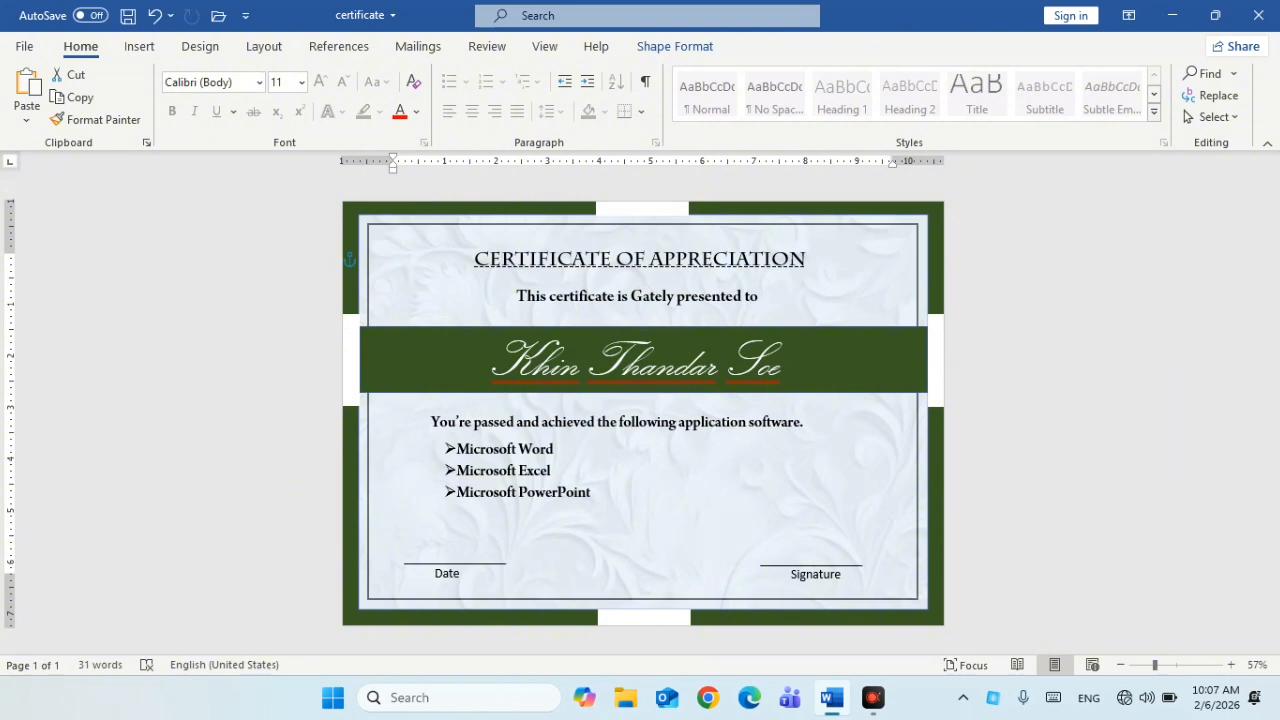
{"action": "left_click", "coordinate": [932, 697]}
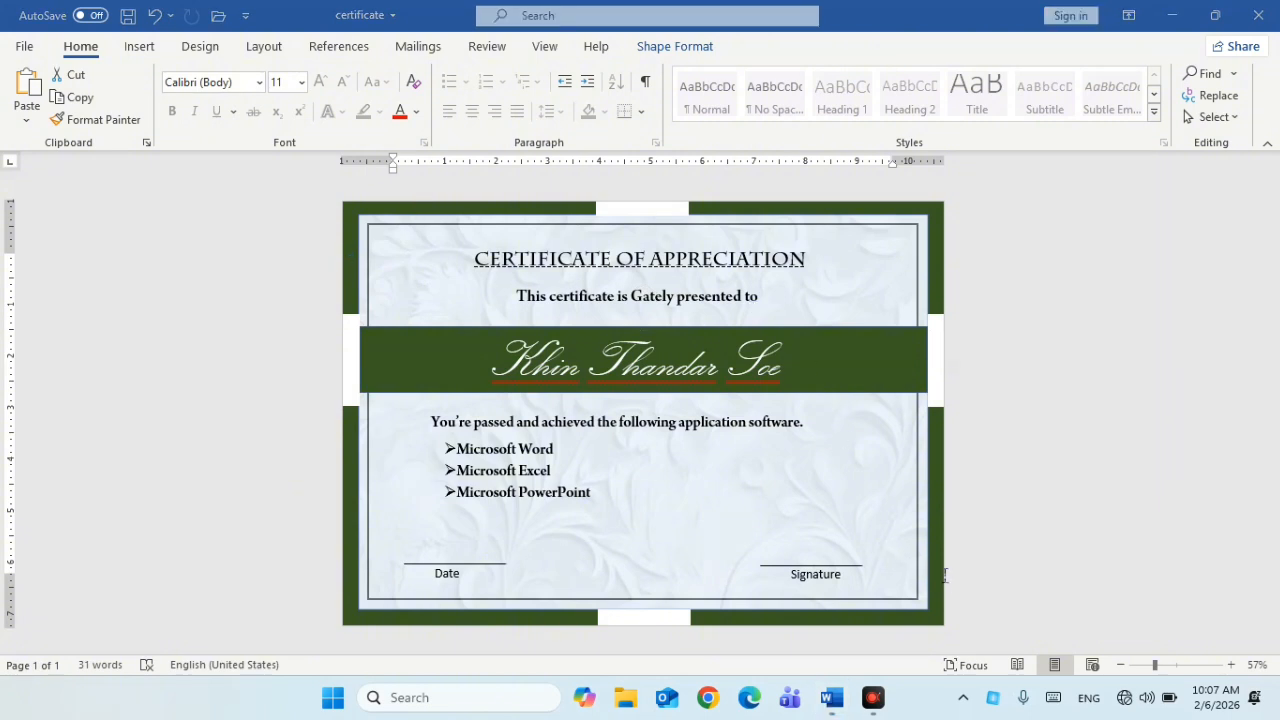